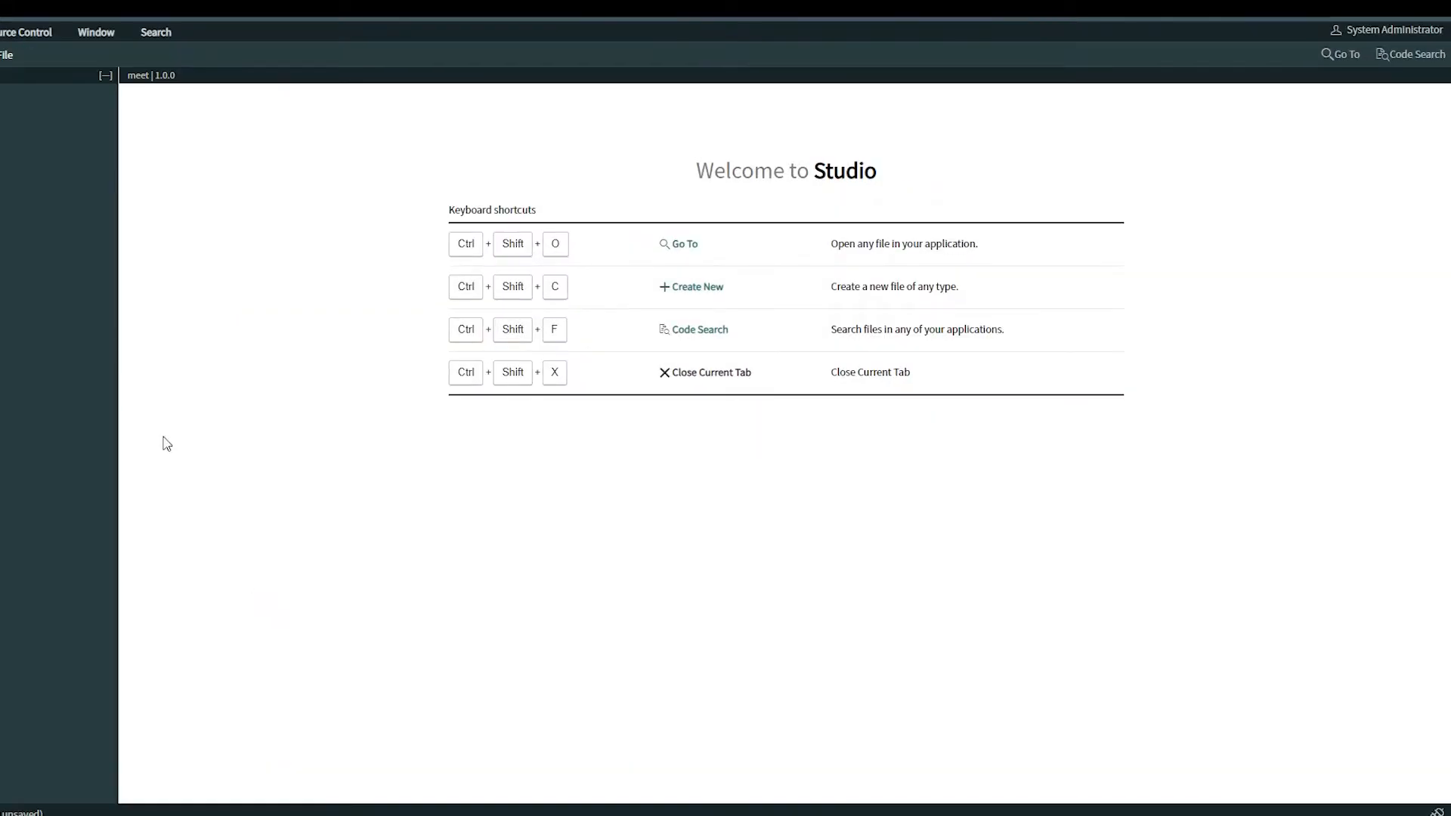
# Create a new table labelled Timezone with the module and mobile module options turned off
pyautogui.click(84, 84)
pyautogui.click(984, 565)
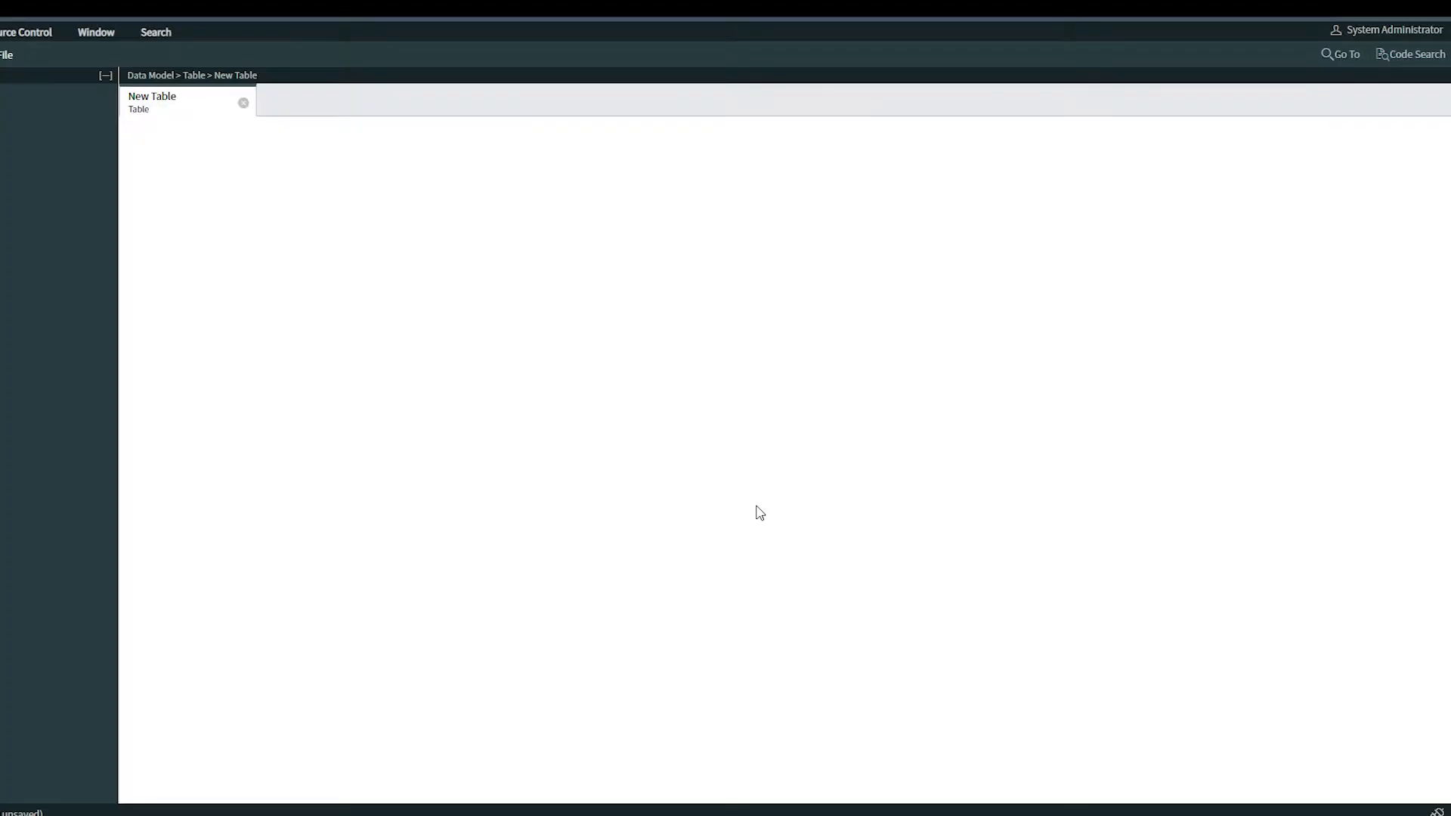
pyautogui.click(424, 198)
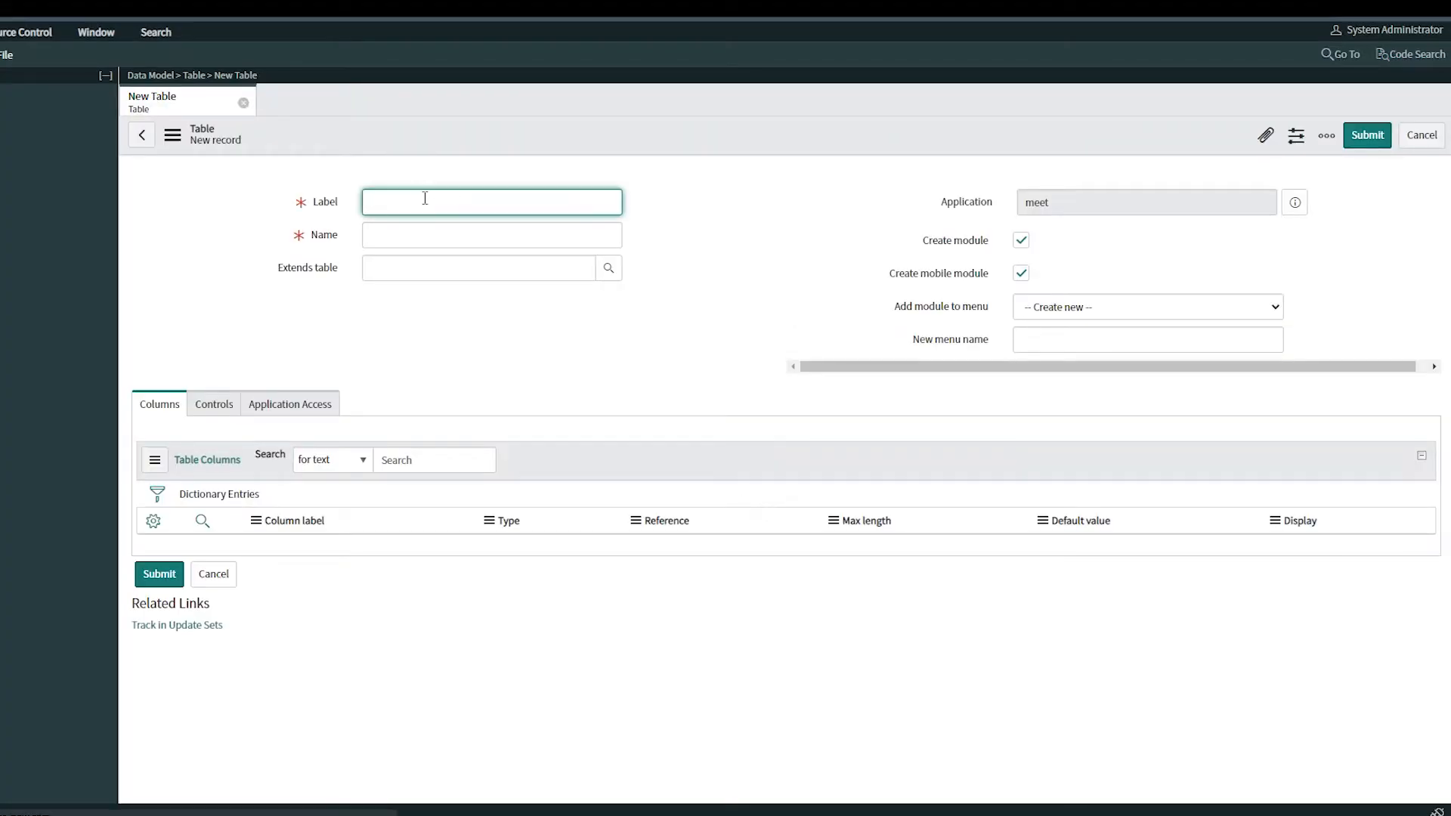
pyautogui.write('Timezone')
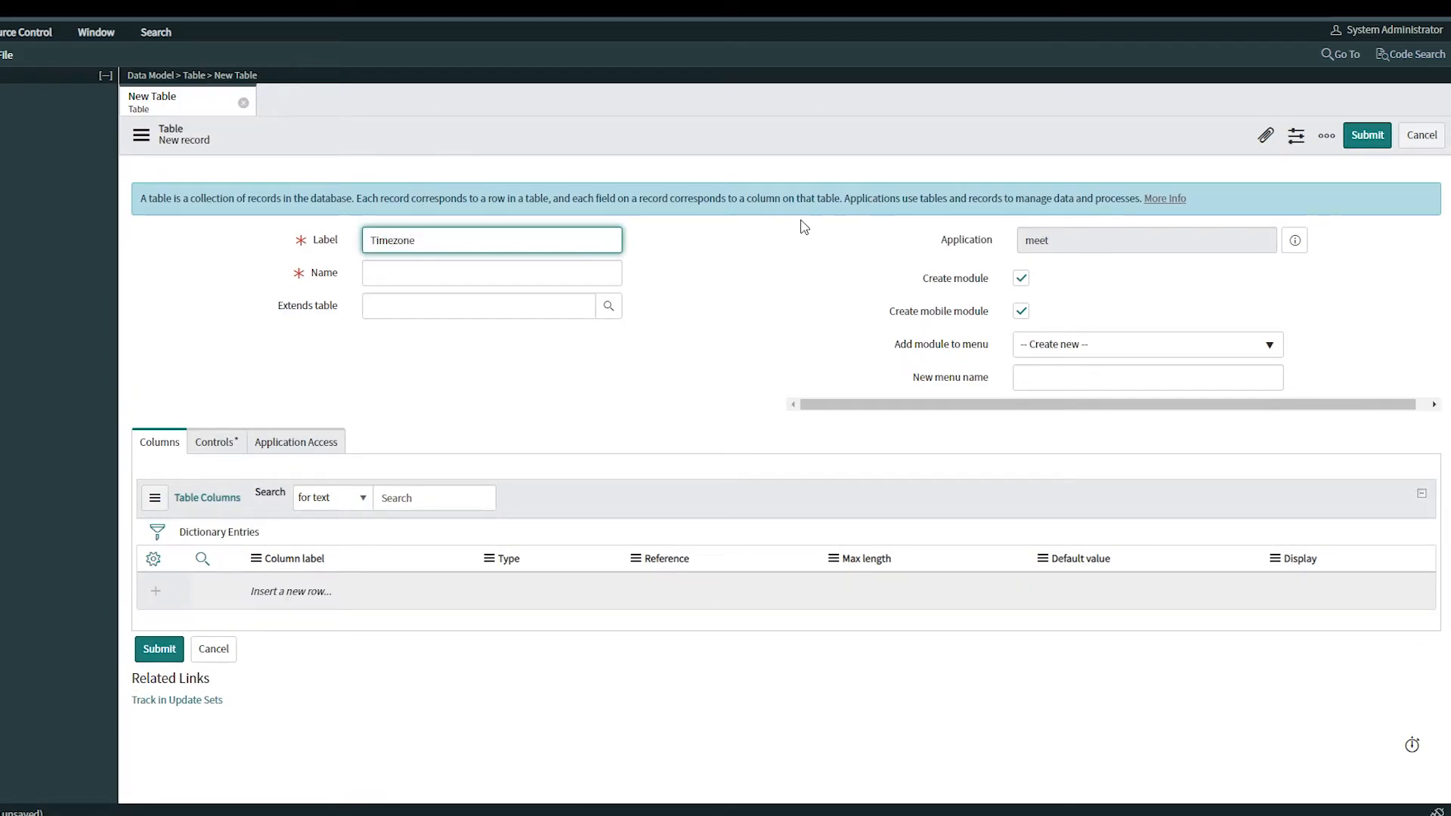
pyautogui.click(798, 295)
pyautogui.click(1016, 315)
pyautogui.click(1017, 282)
# Add a Timezone column of type String to the table
pyautogui.click(287, 558)
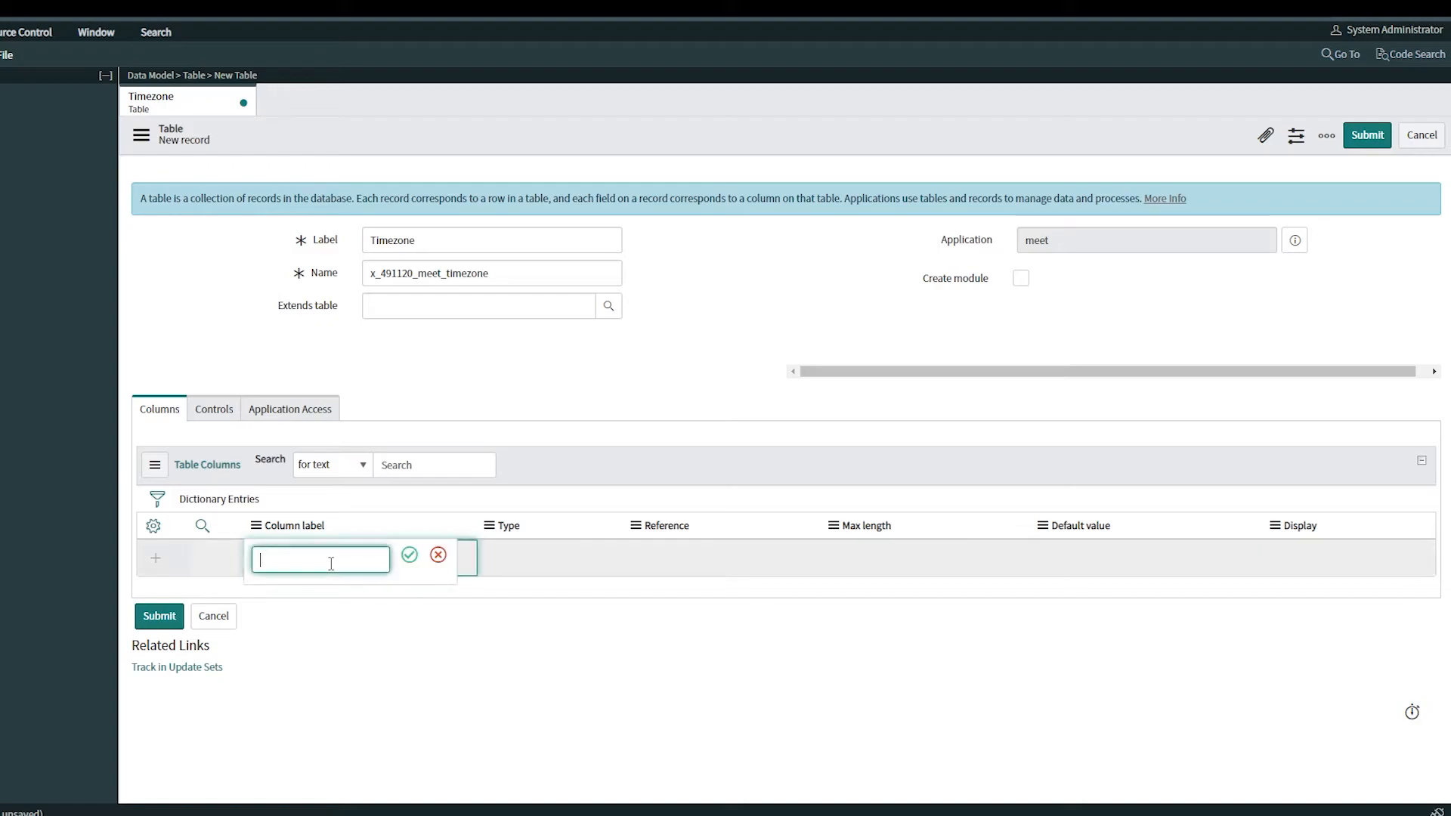
pyautogui.write('Timezone')
pyautogui.press('Return')
pyautogui.click(535, 557)
pyautogui.write('s')
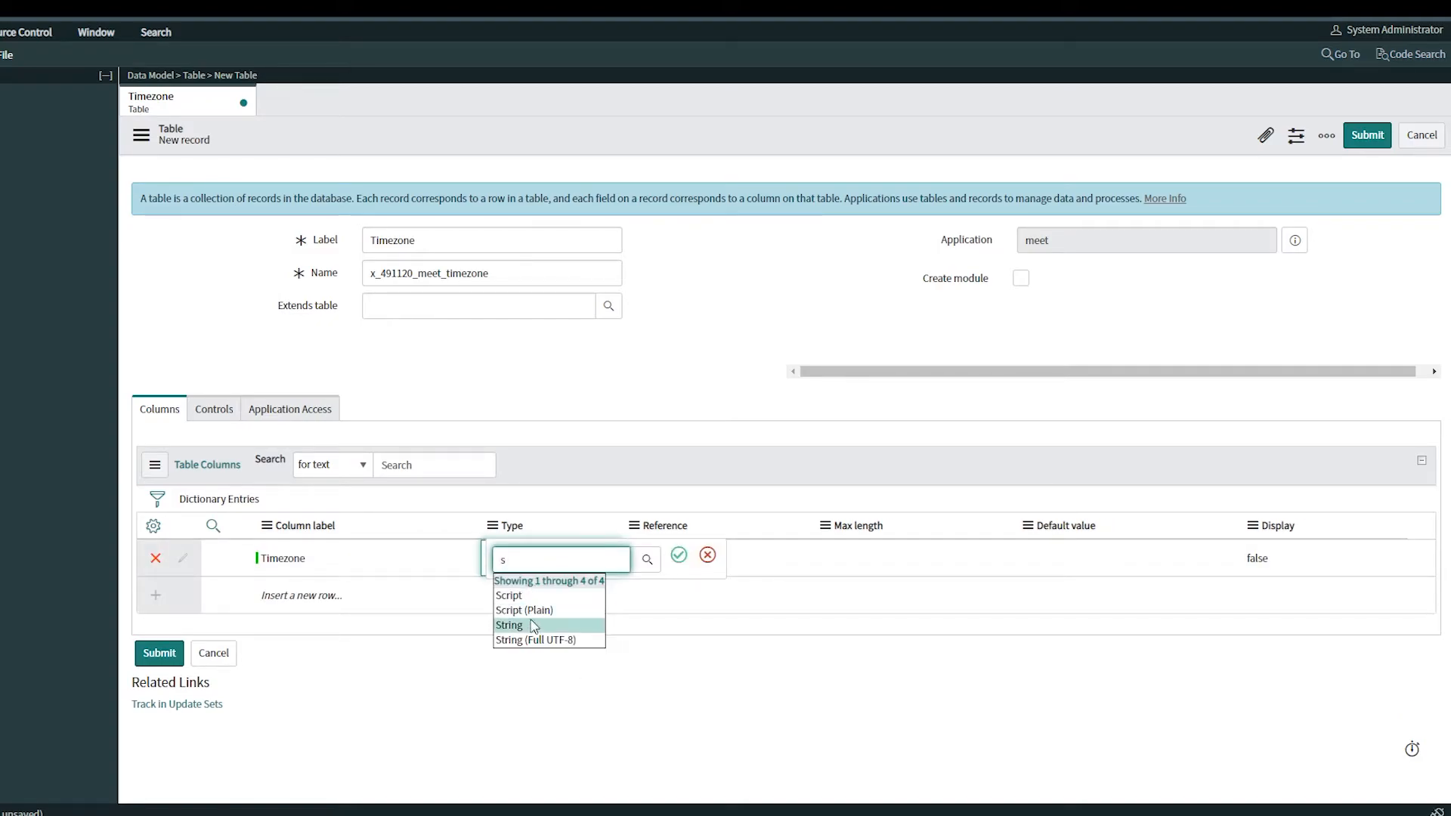
pyautogui.click(538, 626)
# Set the Timezone column's Display to true and submit the table
pyautogui.click(1290, 562)
pyautogui.click(1290, 563)
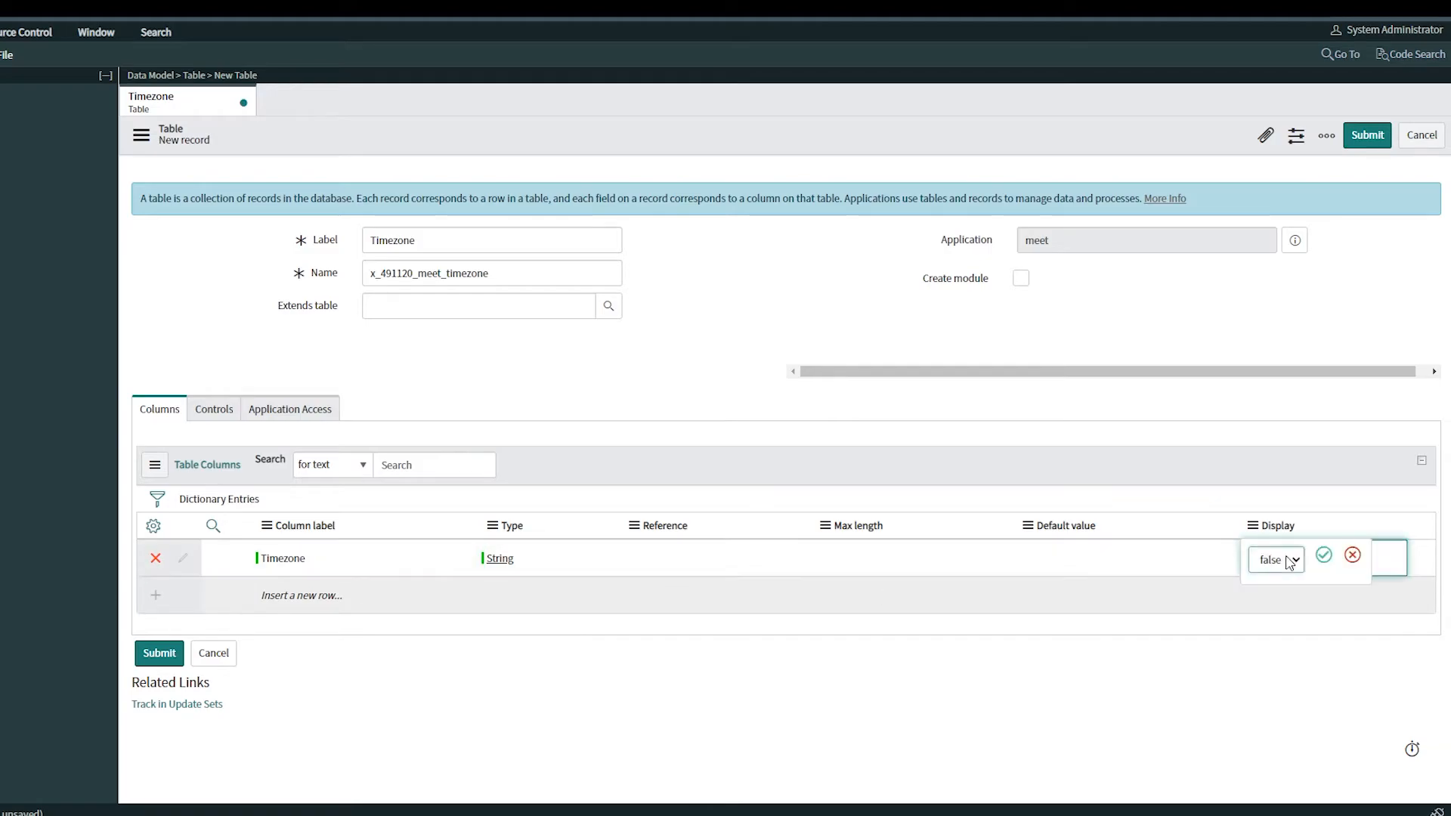
pyautogui.click(1294, 559)
pyautogui.click(1282, 586)
pyautogui.click(158, 653)
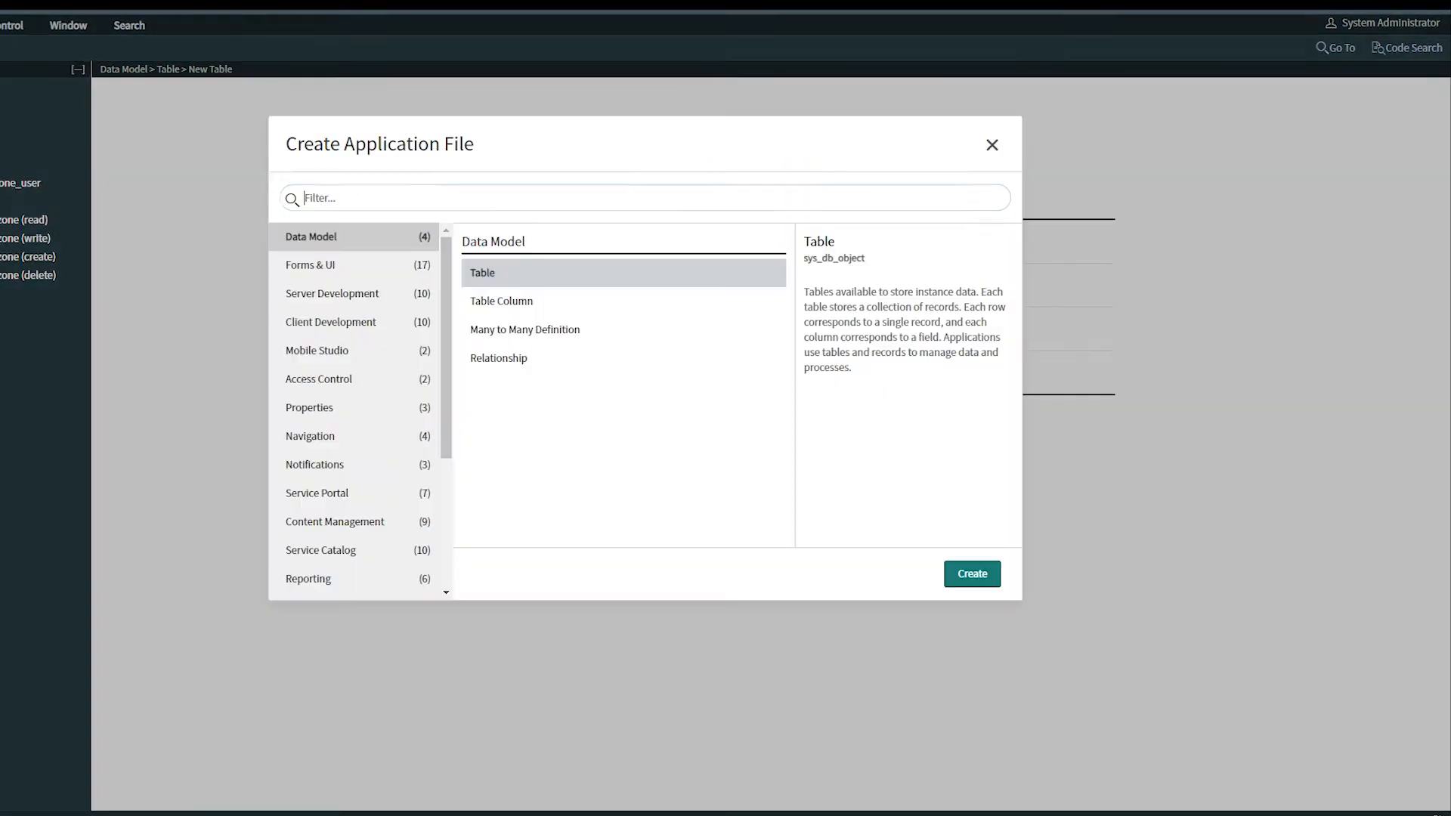
# Create a new Data Source file named Timezone Data Source
pyautogui.write('data')
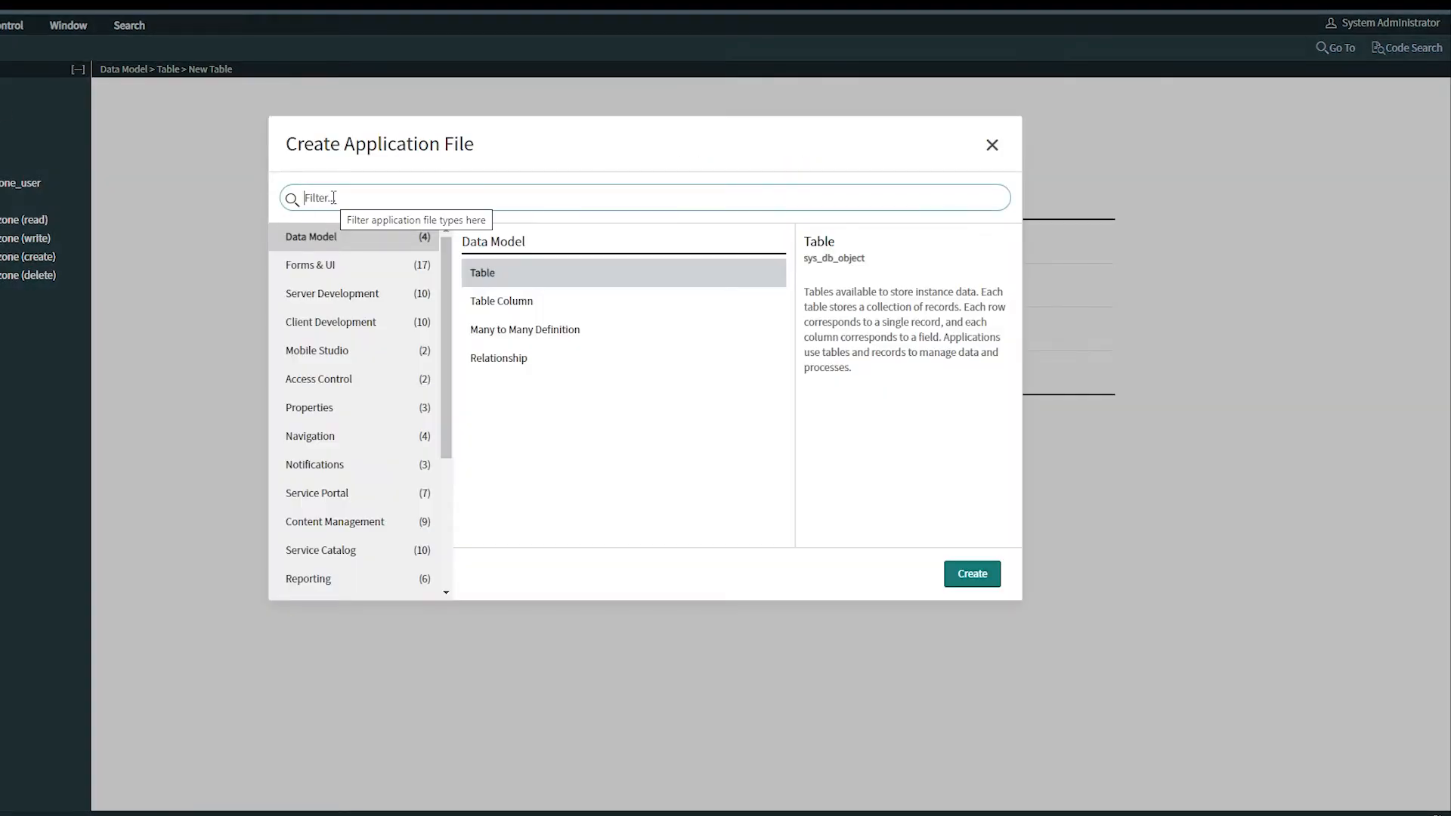
pyautogui.click(517, 358)
pyautogui.click(967, 575)
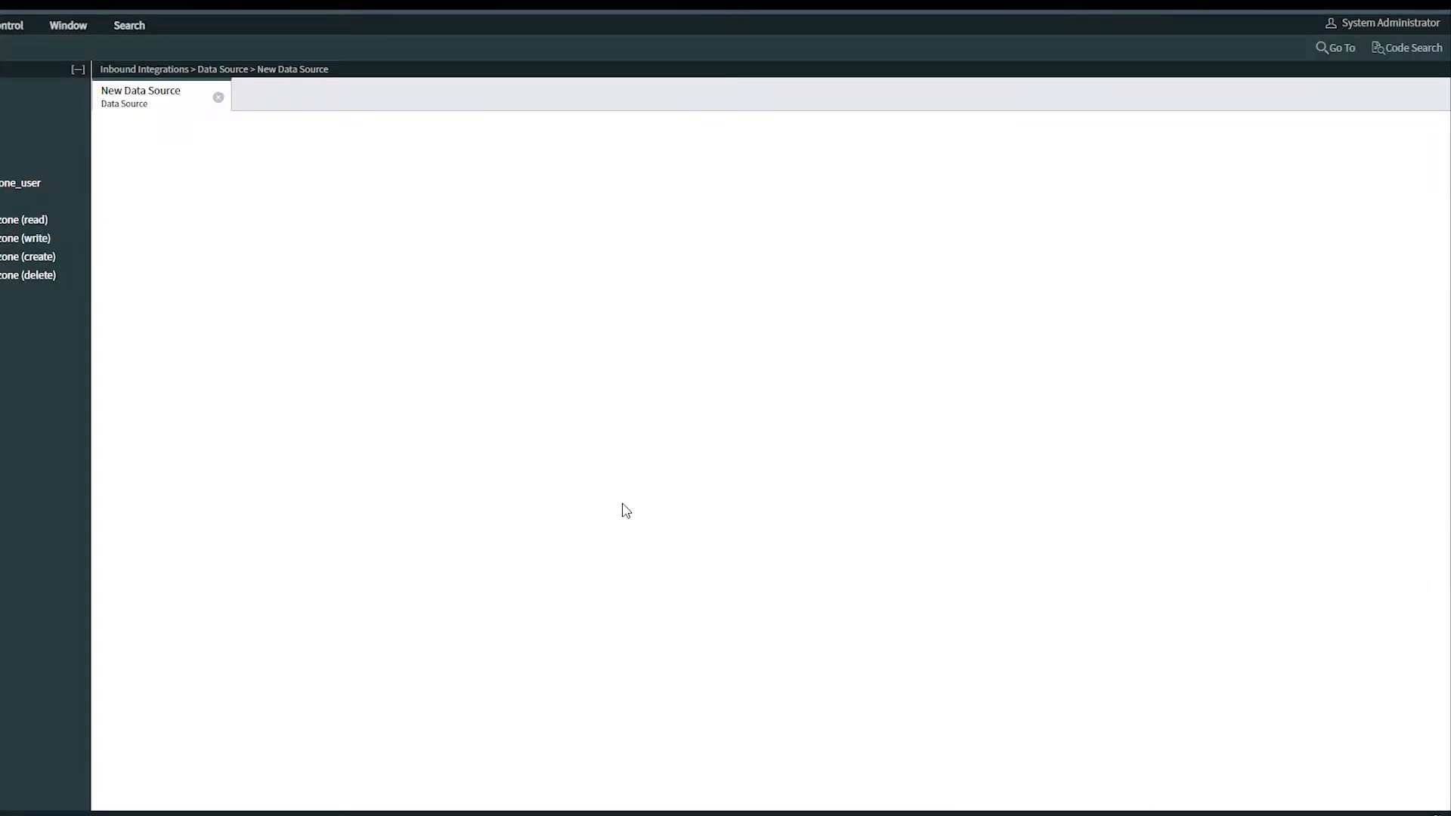
pyautogui.click(377, 192)
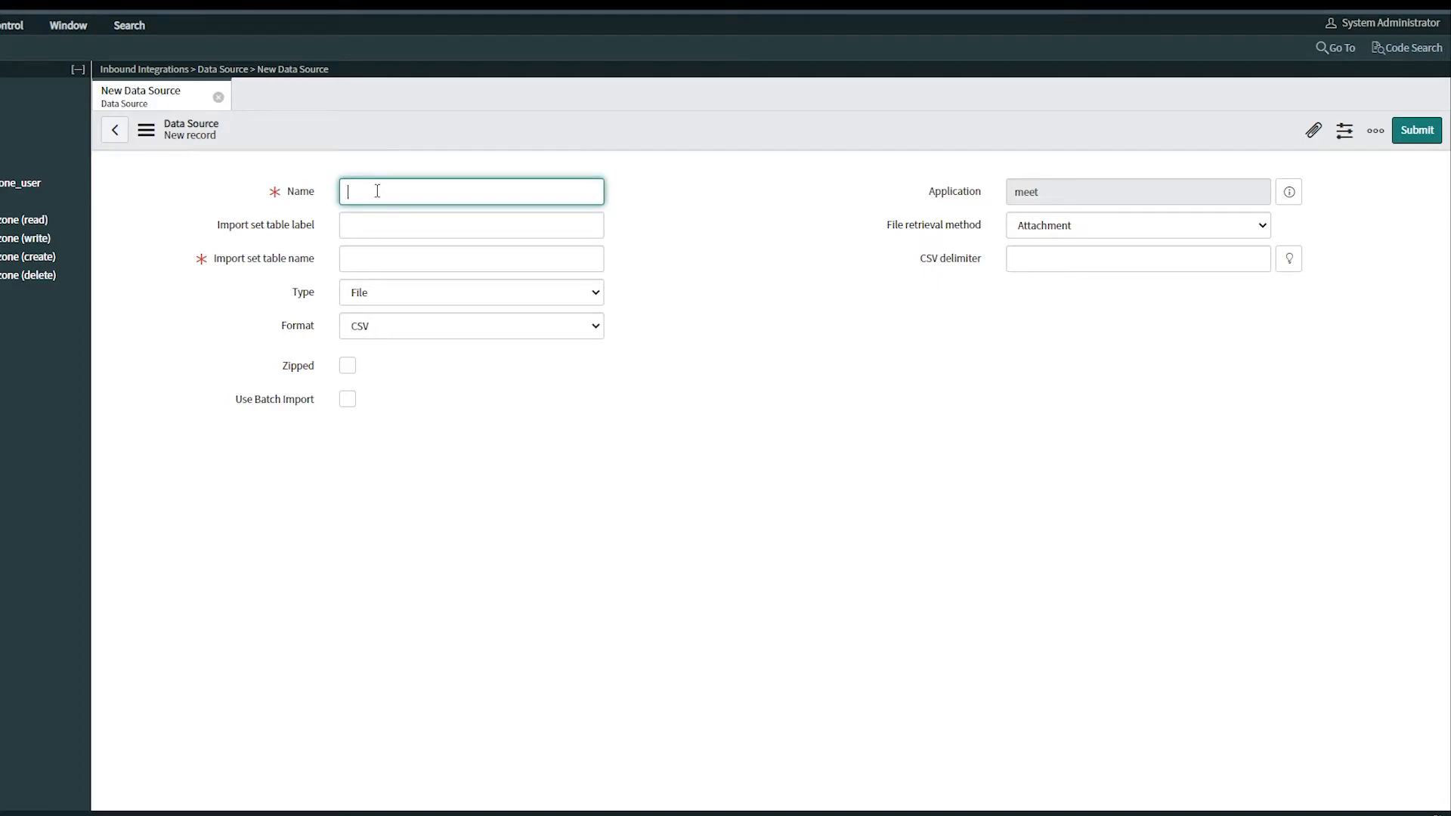
pyautogui.write('Timezone Data')
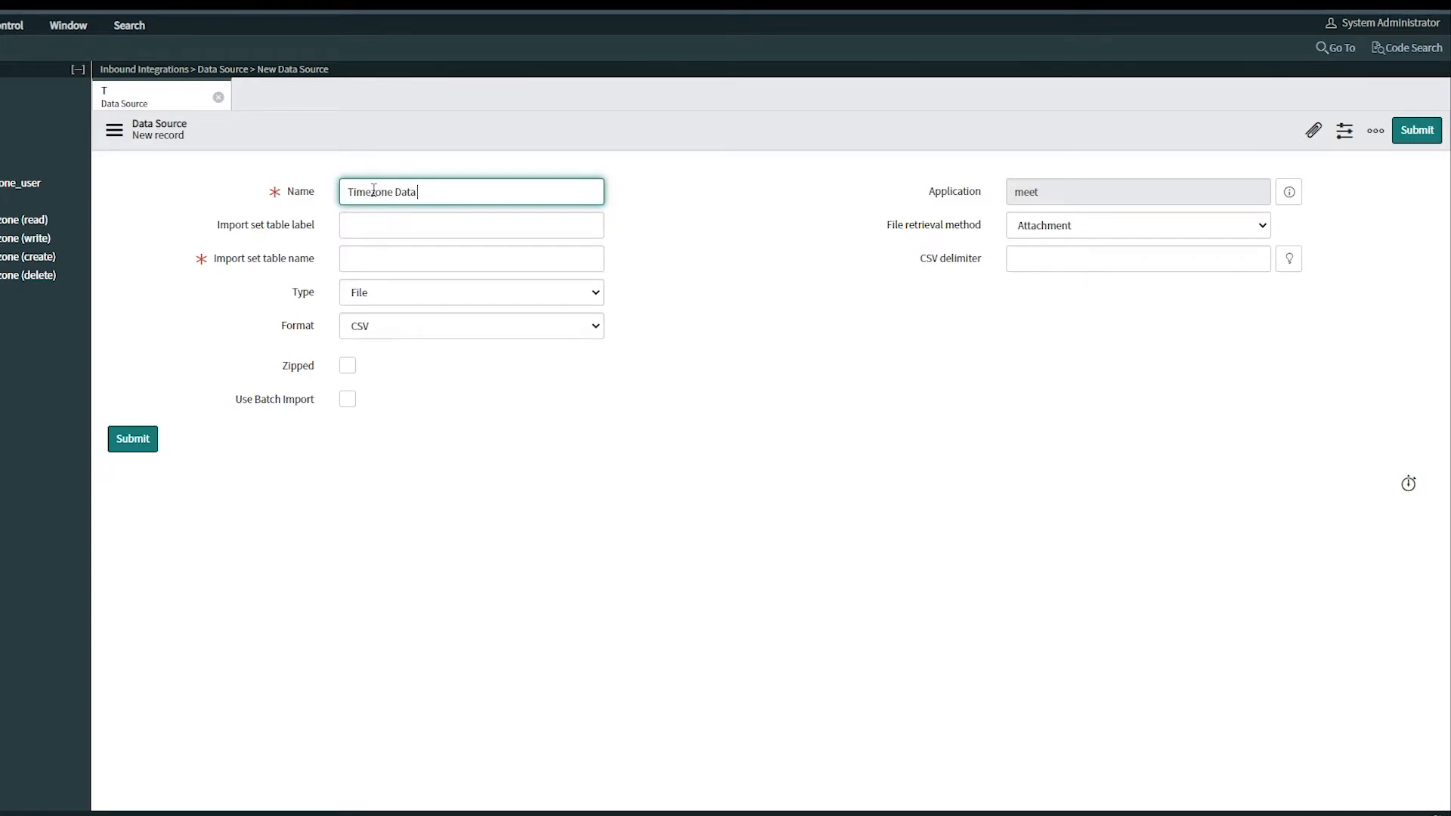
# Set the import set table label to Timezone Staging Table and the format to Excel (.xlsx/.xls)
pyautogui.doubleClick(373, 191)
pyautogui.hotkey('ctrl', 'c')
pyautogui.click(378, 228)
pyautogui.hotkey('ctrl', 'v')
pyautogui.write('Staging')
pyautogui.click(839, 408)
pyautogui.click(569, 318)
pyautogui.click(575, 401)
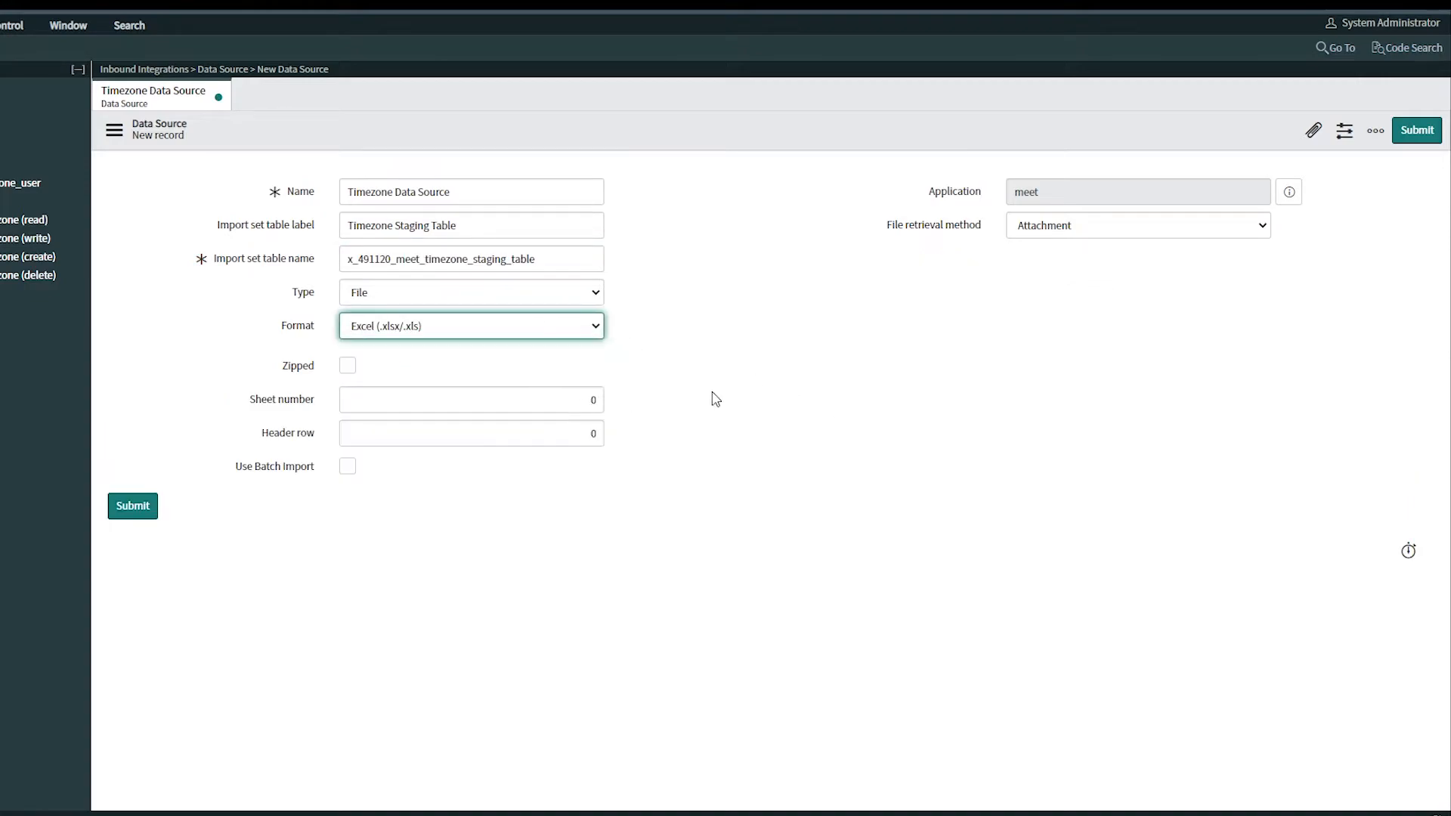
# Attach Zoom Timezones.xlsx to the data source, submit it, and load all records
pyautogui.click(1313, 130)
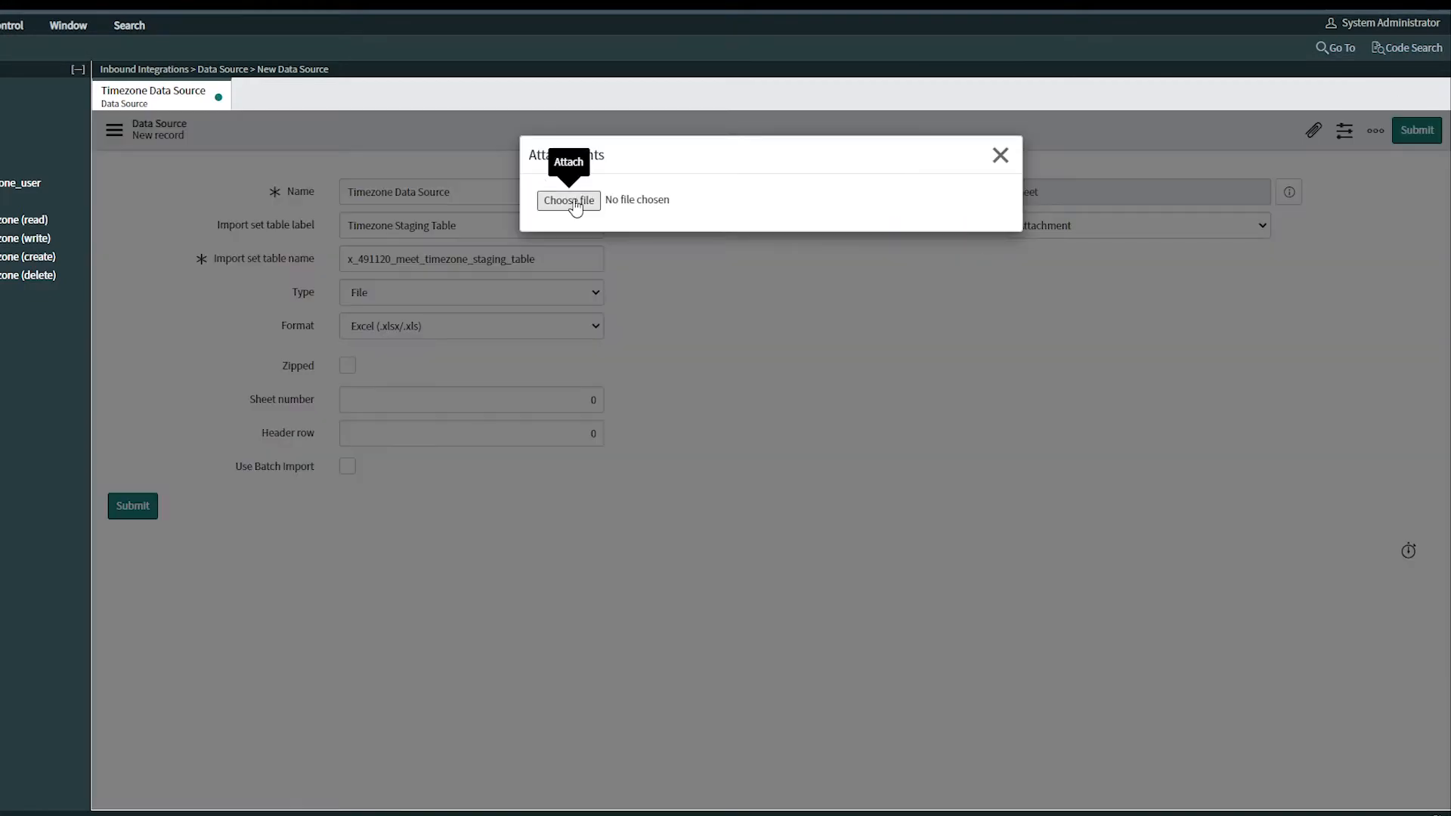
pyautogui.click(570, 202)
pyautogui.click(53, 105)
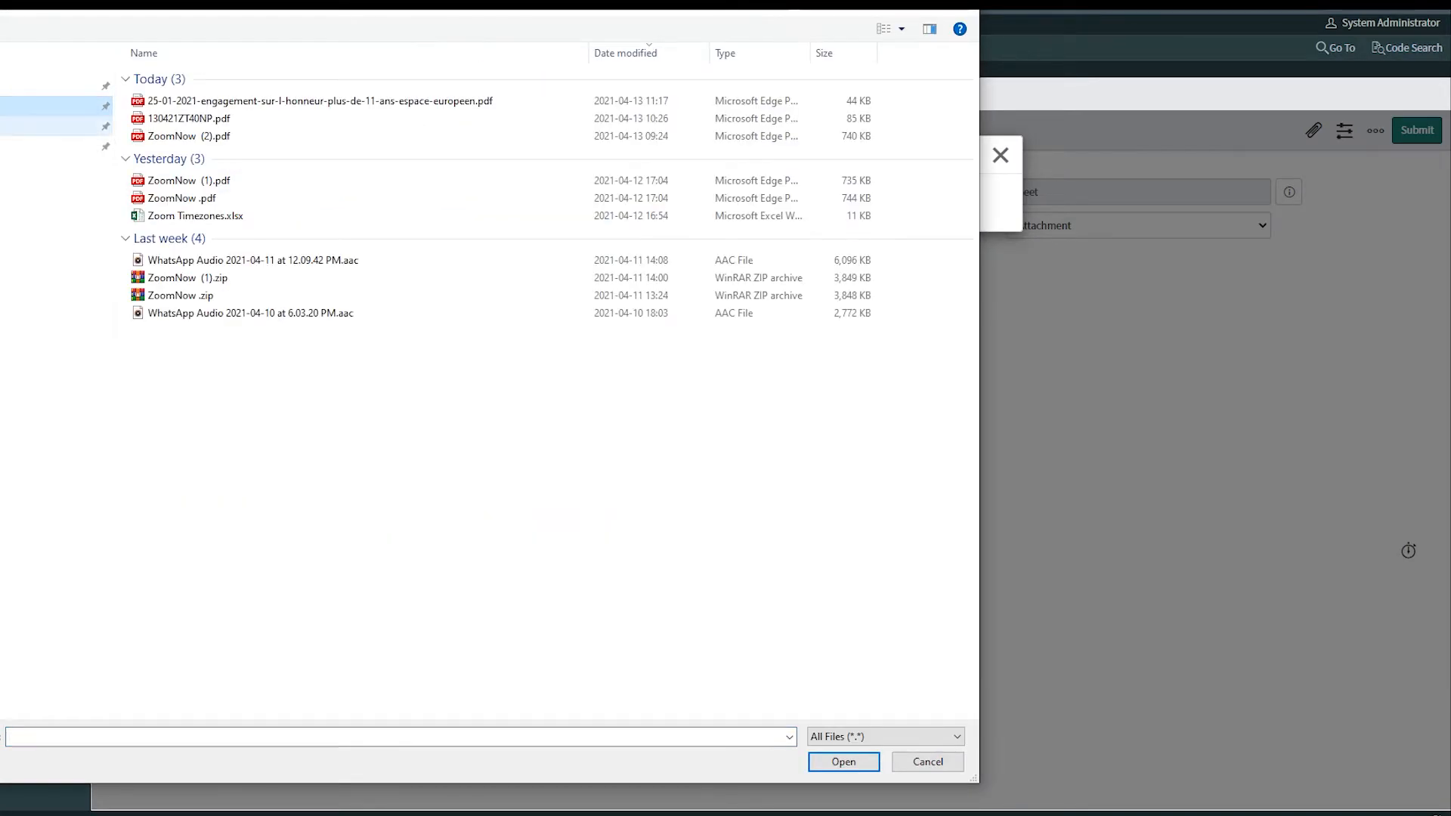
pyautogui.doubleClick(195, 217)
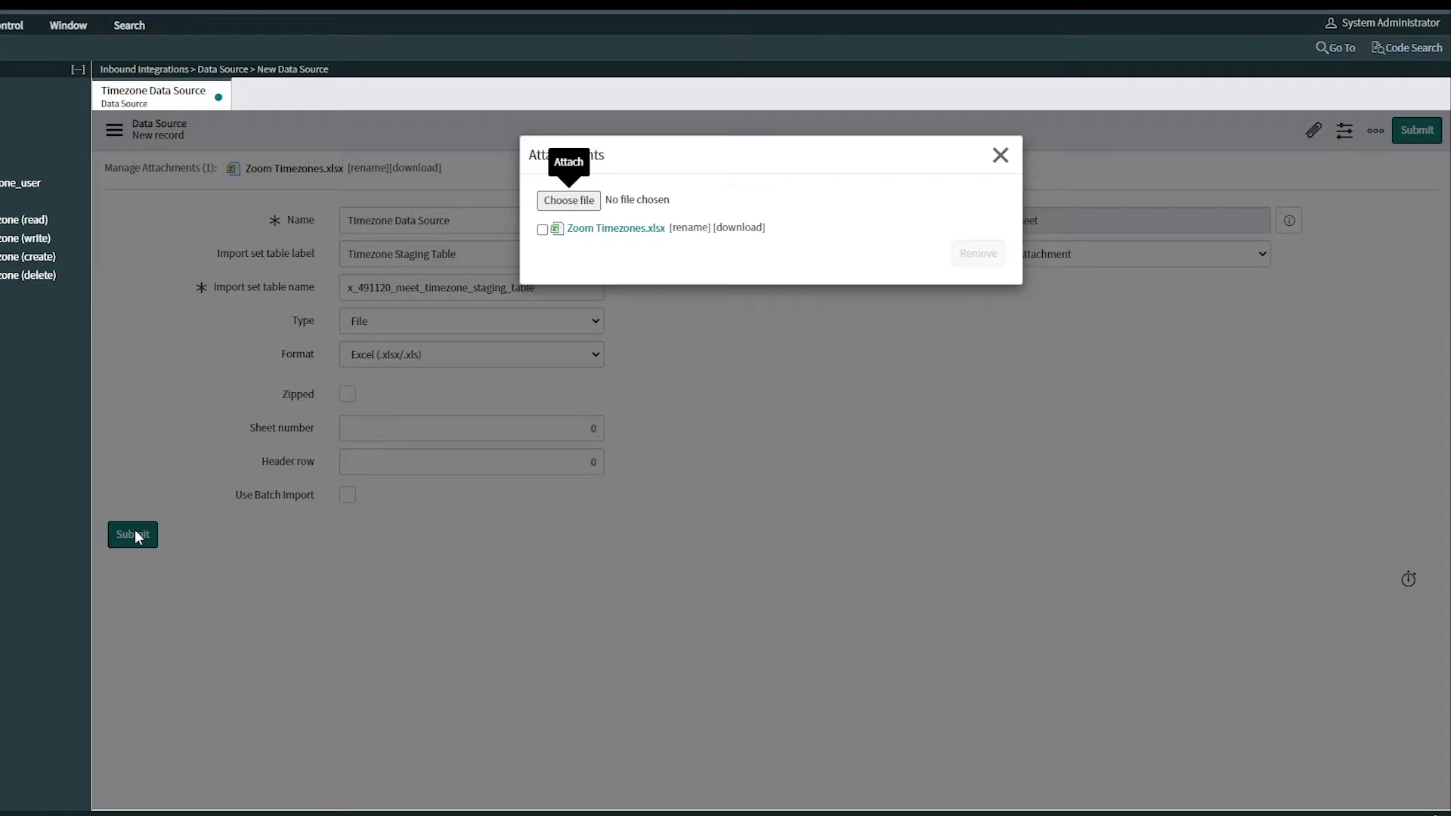
pyautogui.click(1000, 155)
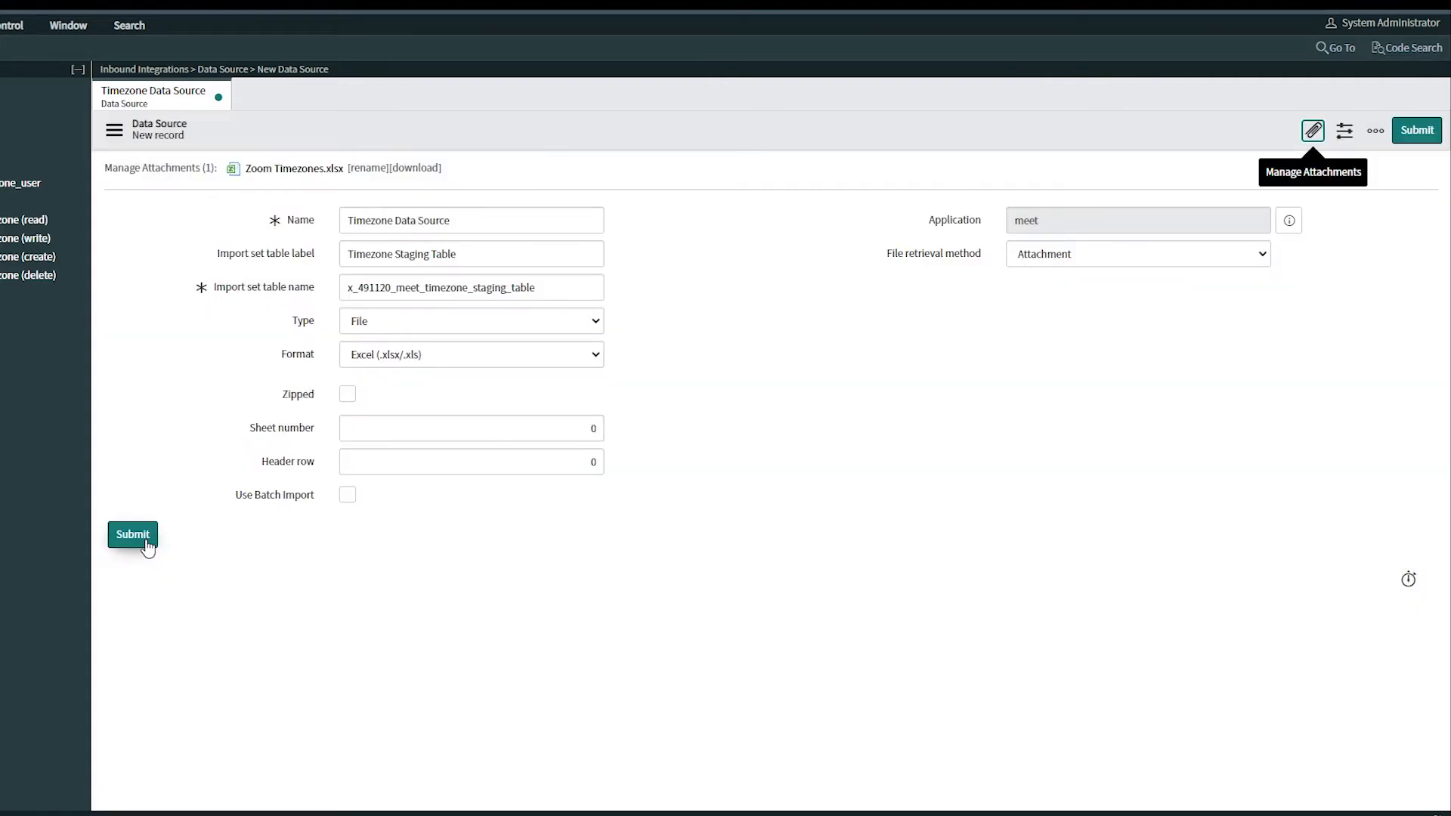
pyautogui.click(146, 541)
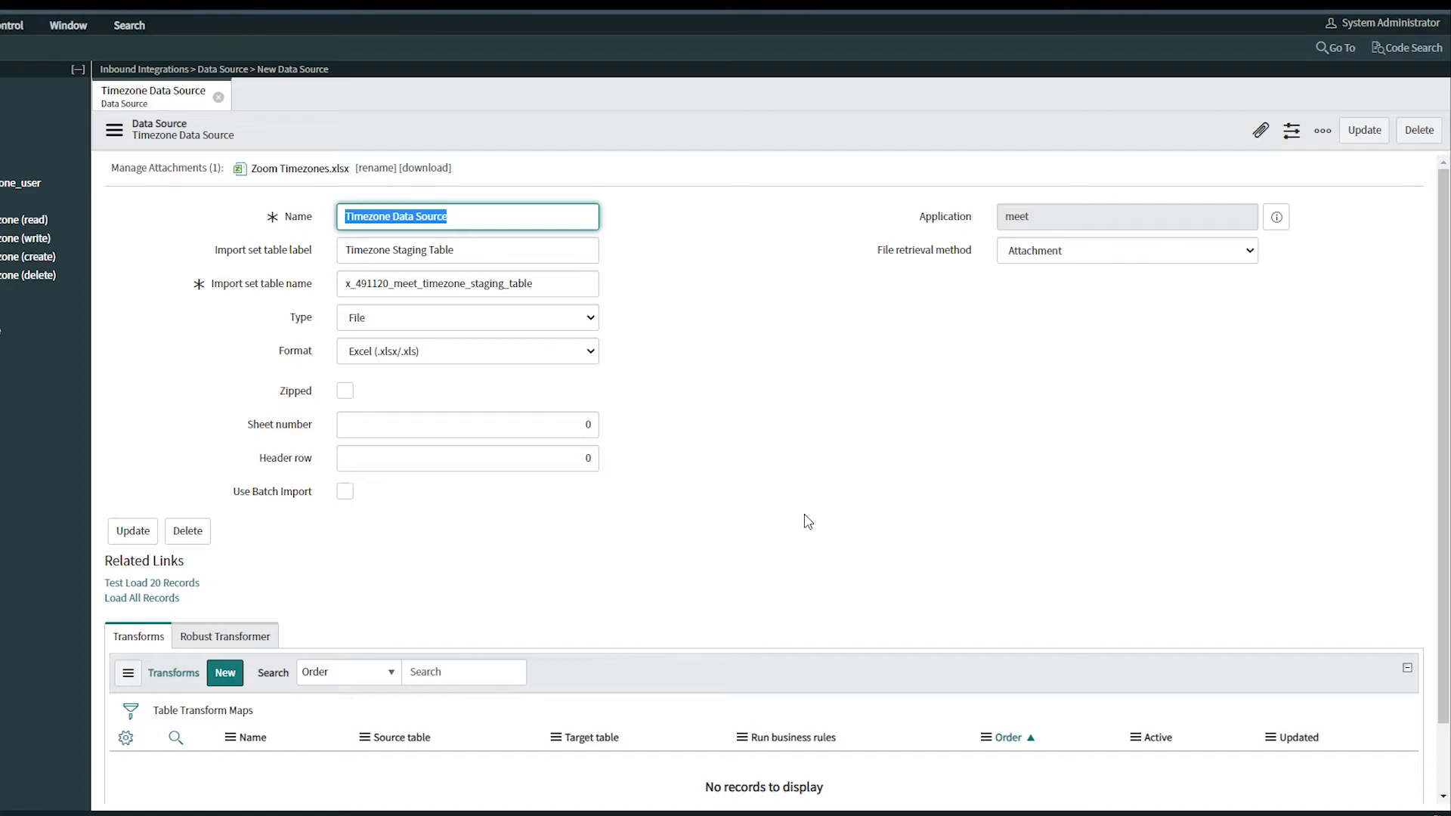
pyautogui.click(142, 598)
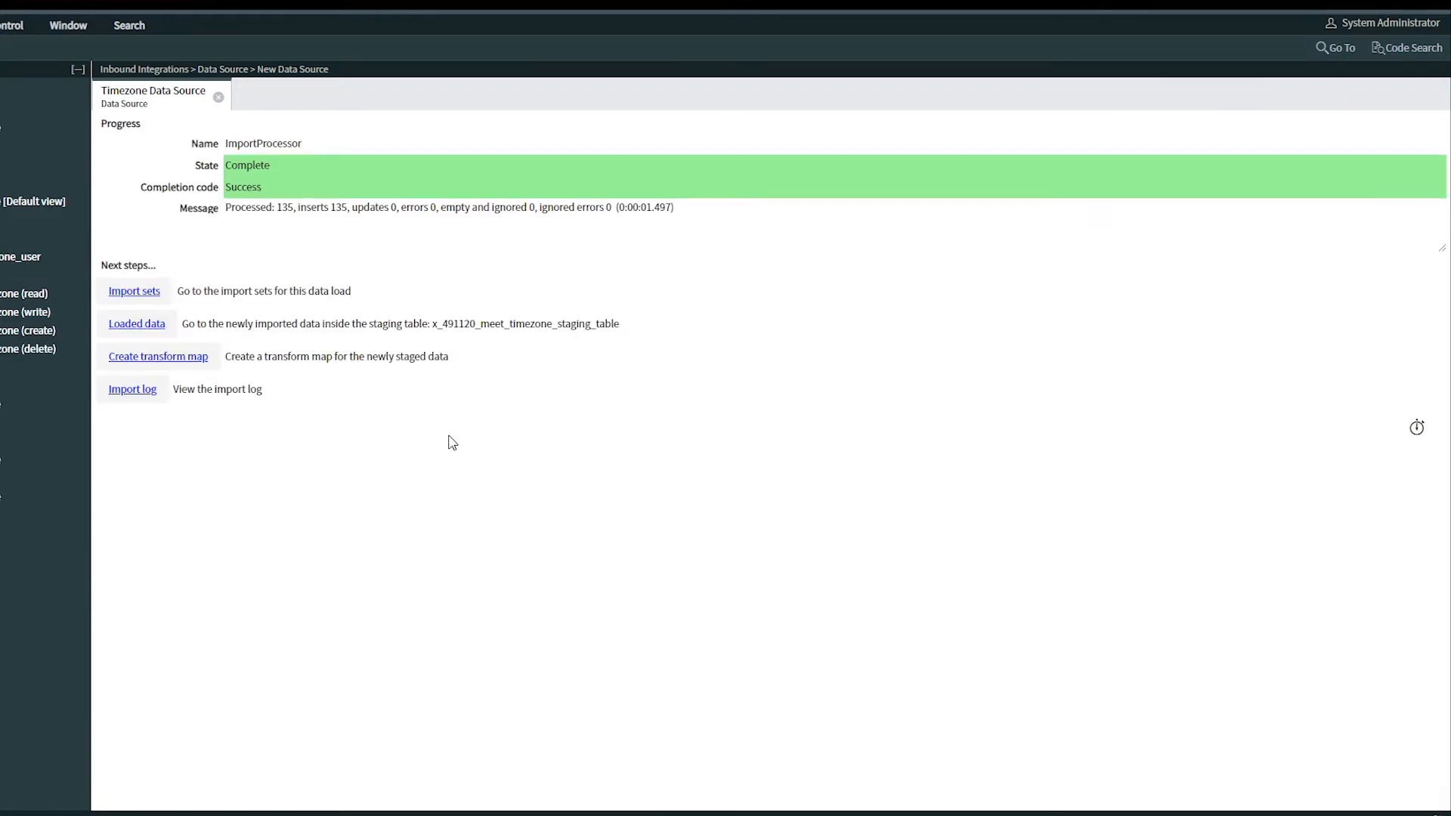
# Create a transform map named Timezone Transform Map with the Timezone table as its target
pyautogui.click(165, 358)
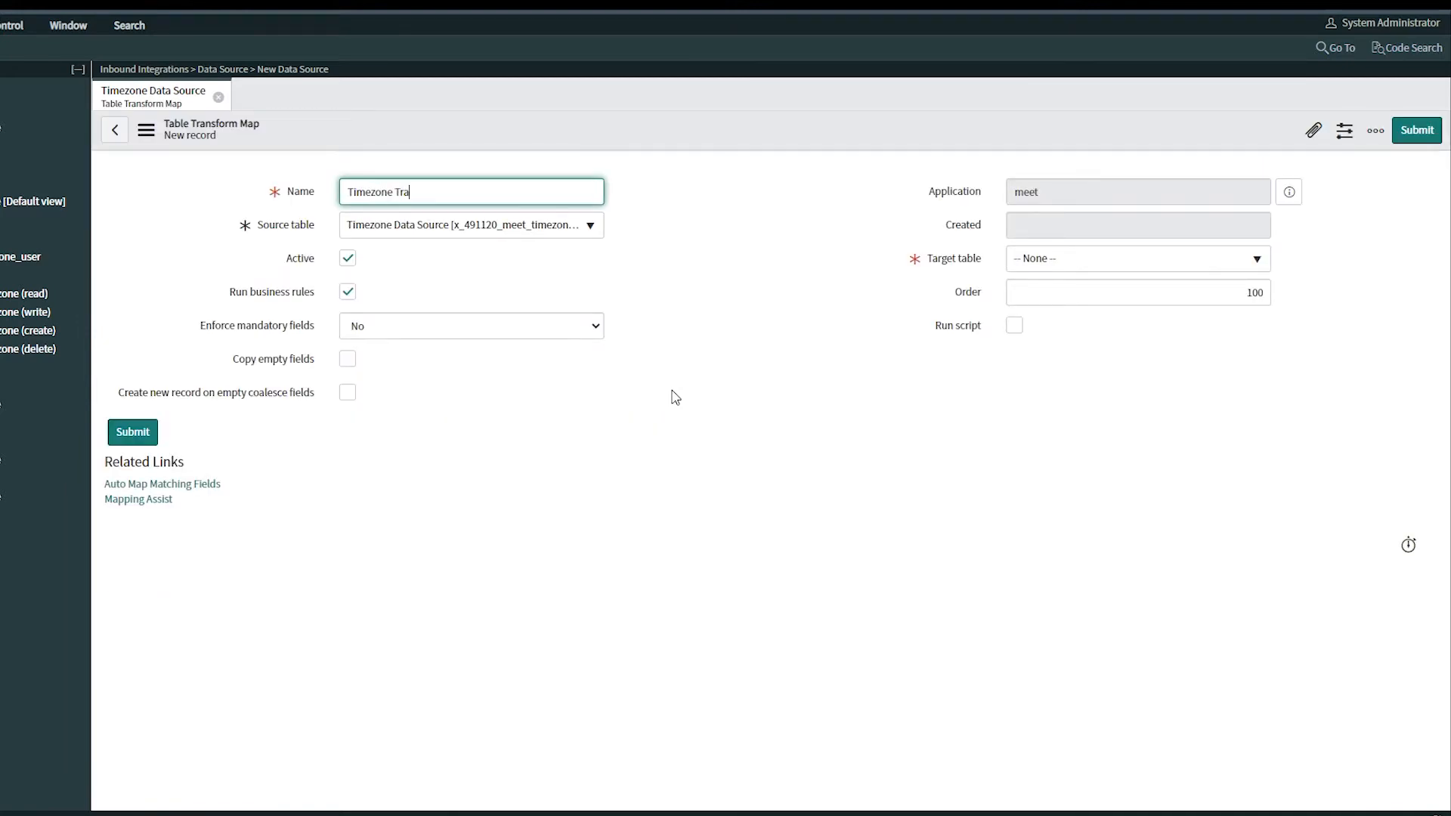
pyautogui.click(1255, 260)
pyautogui.write('timezon')
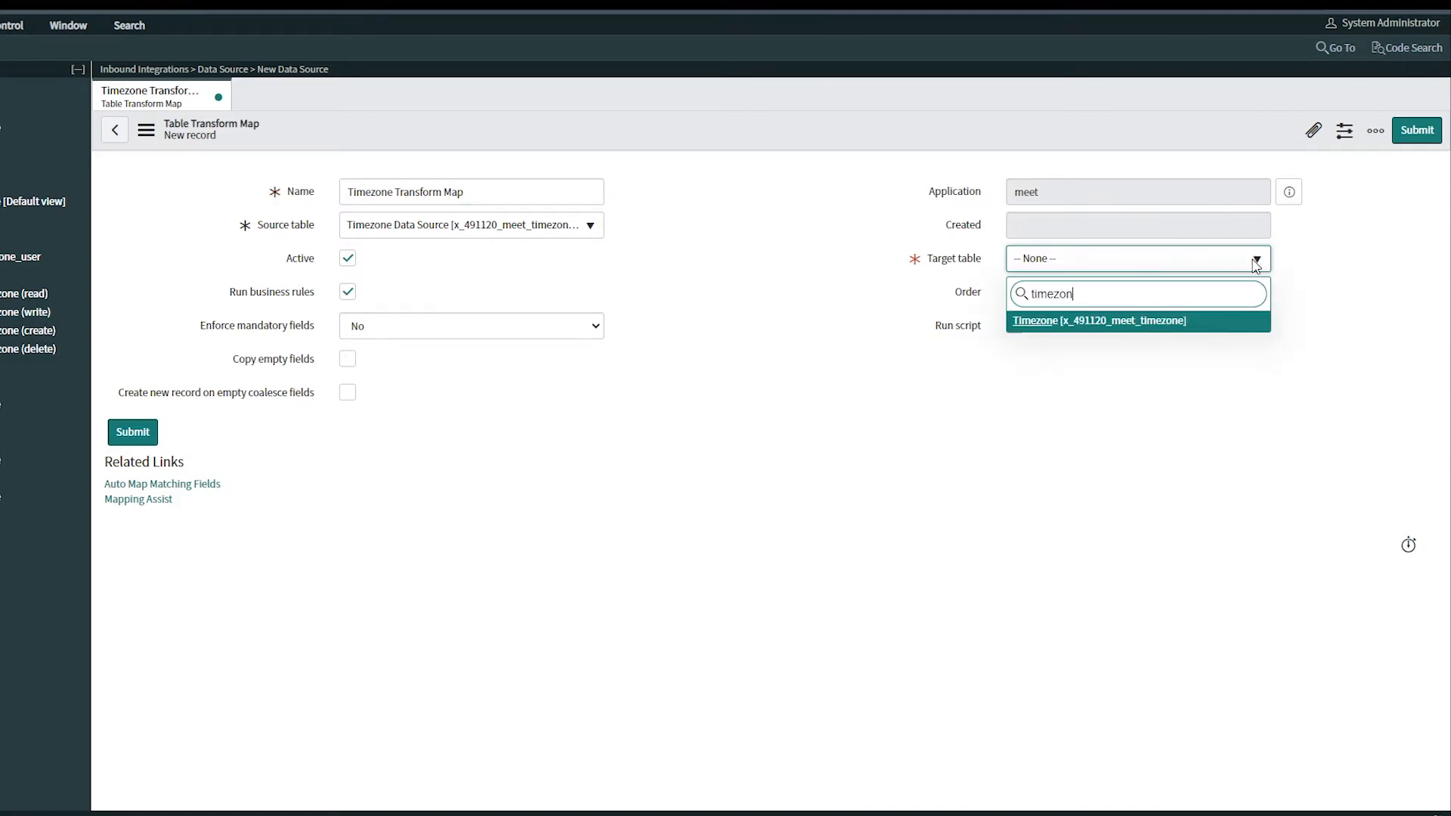
pyautogui.click(1176, 322)
pyautogui.click(133, 432)
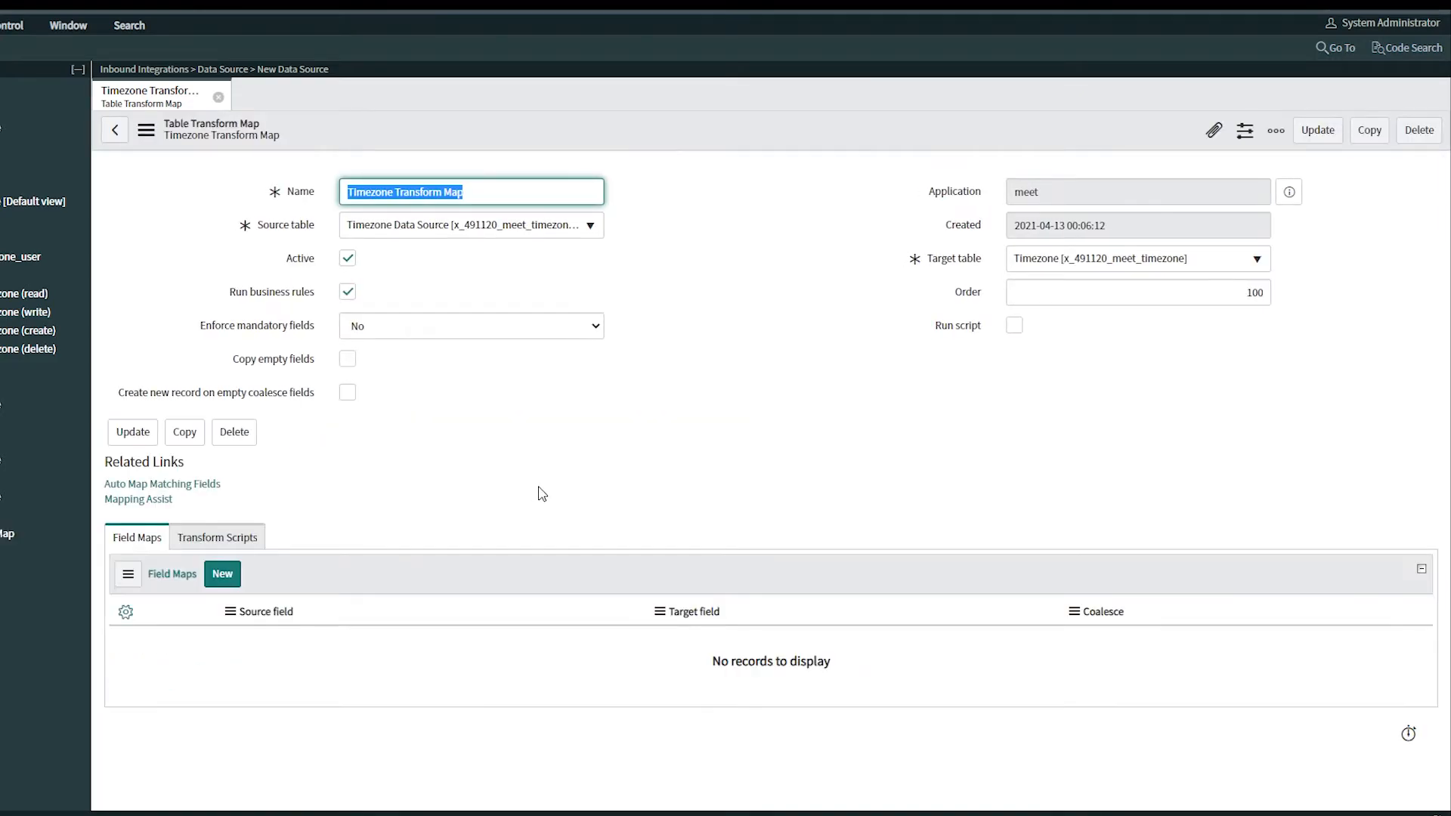
# Auto-map the matching fields and run the transform on the import set
pyautogui.click(200, 485)
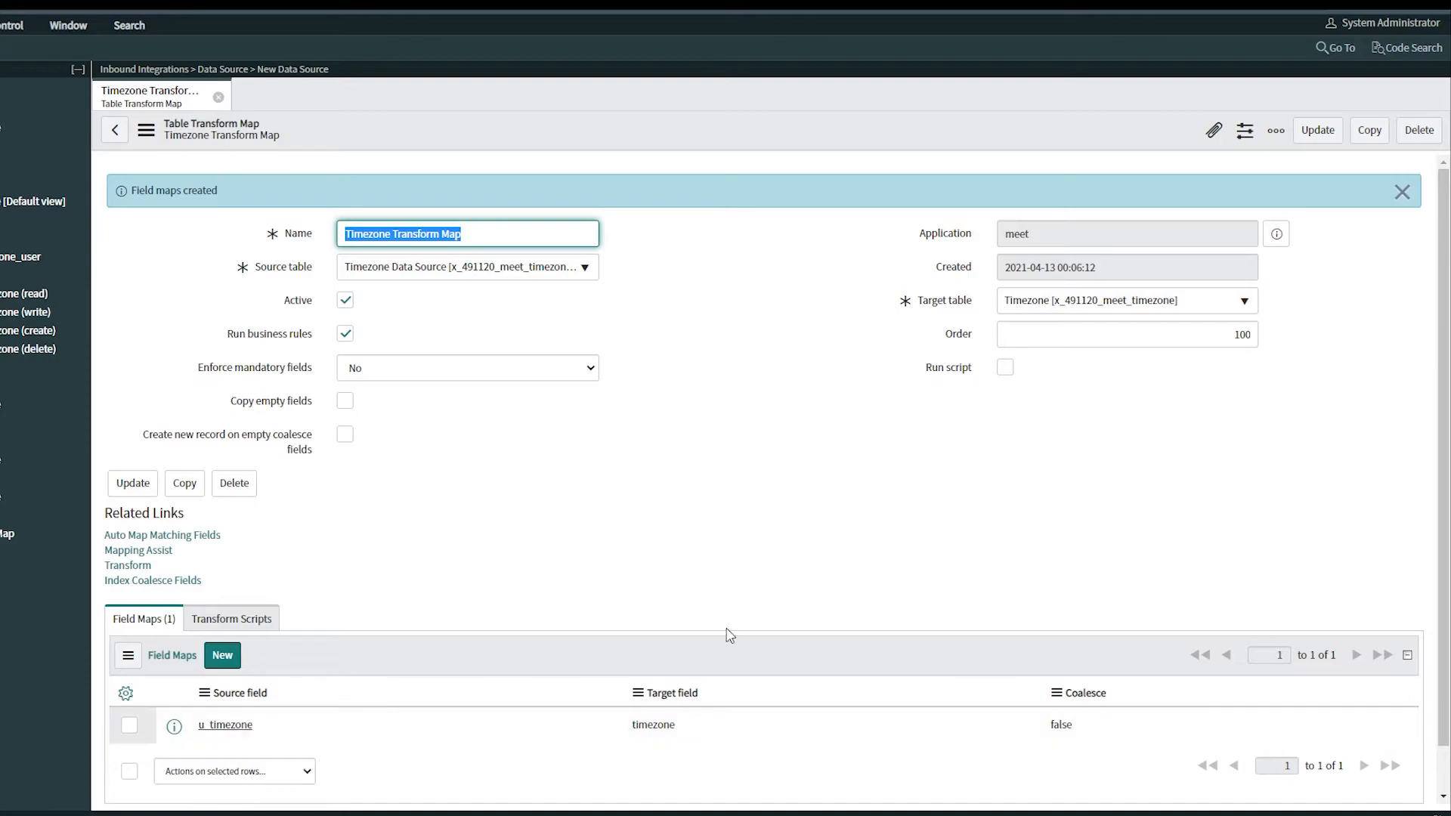
pyautogui.click(128, 566)
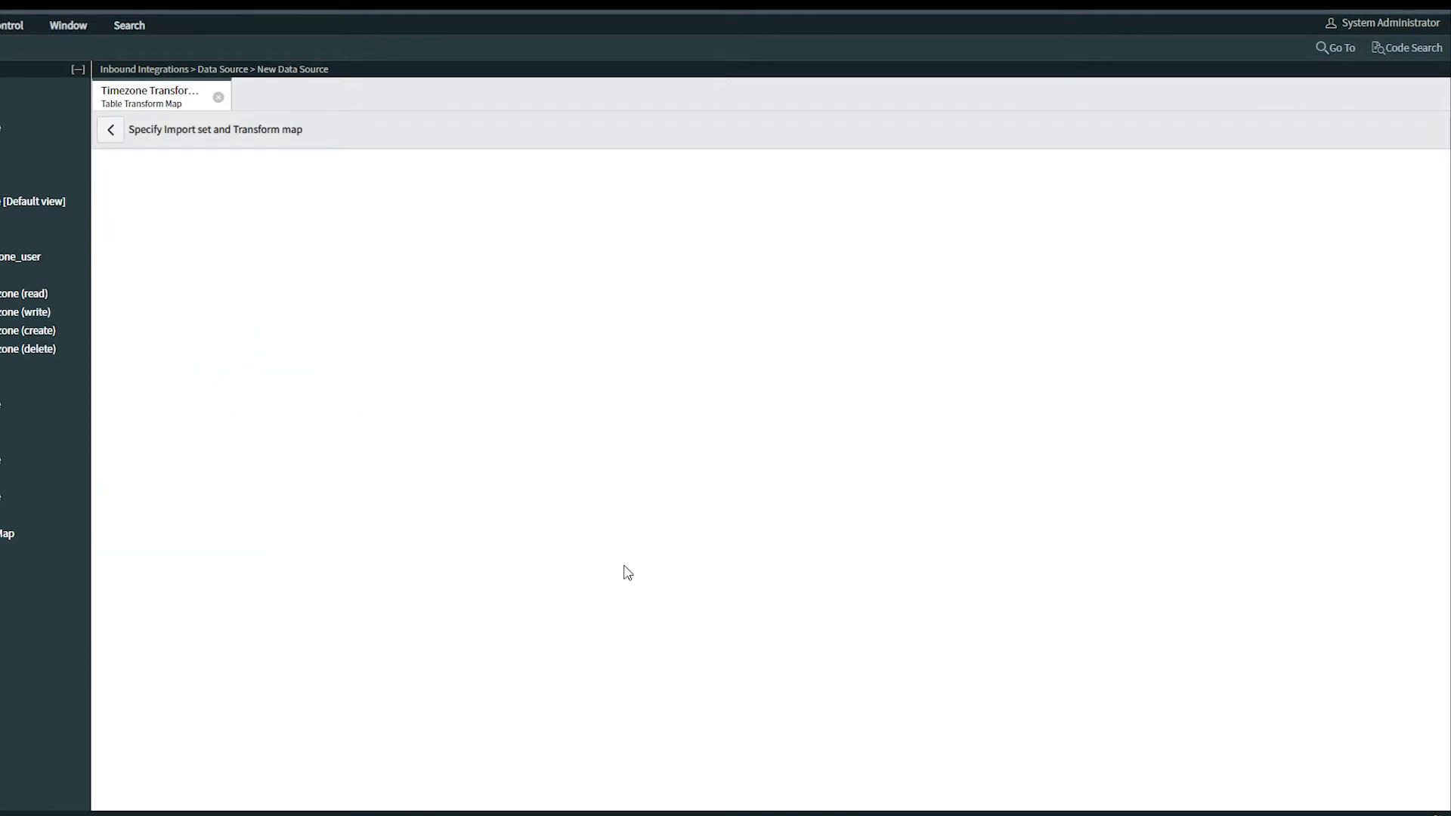
pyautogui.click(147, 439)
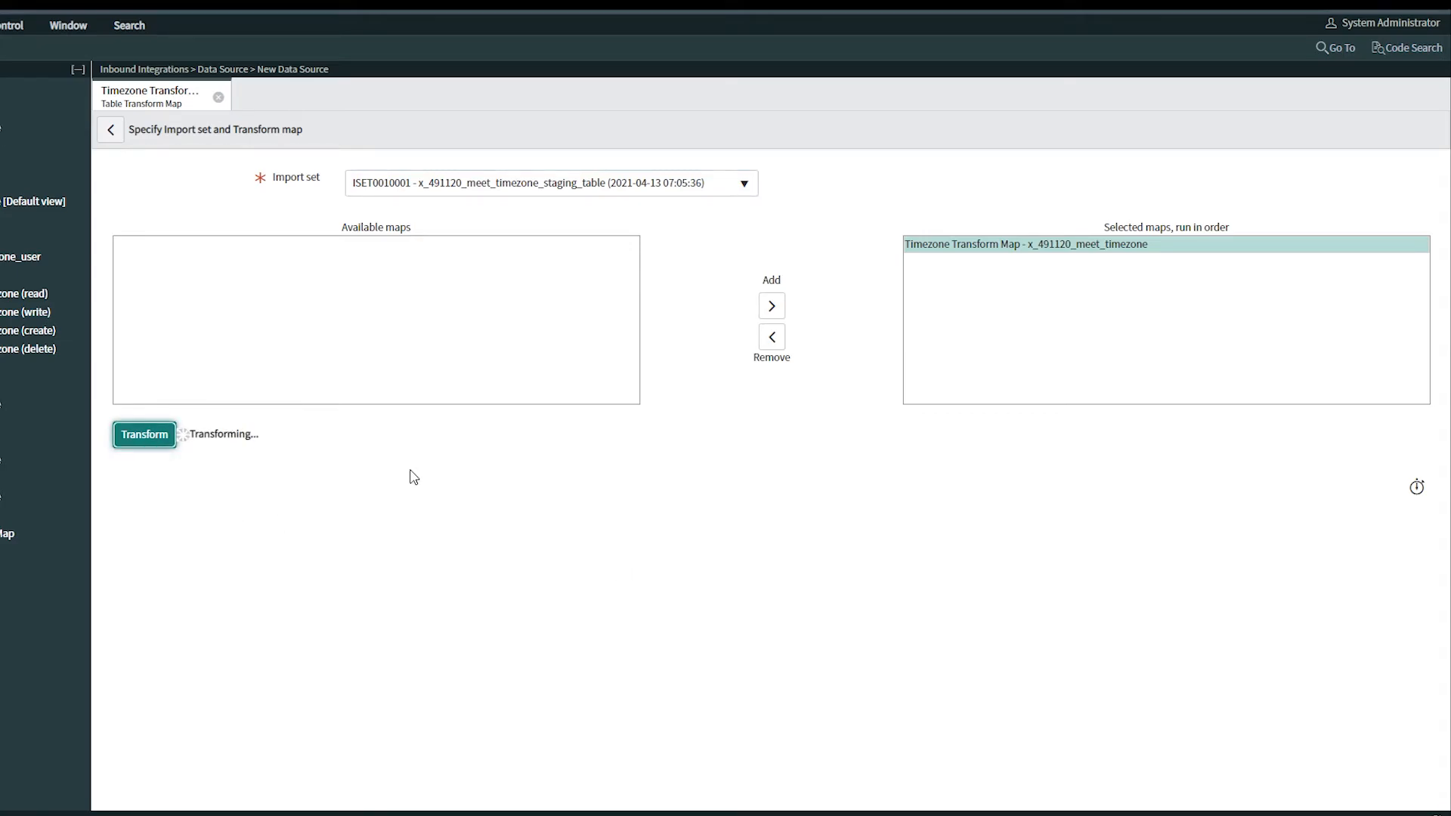
# Close the open transform map and table tabs
pyautogui.click(218, 96)
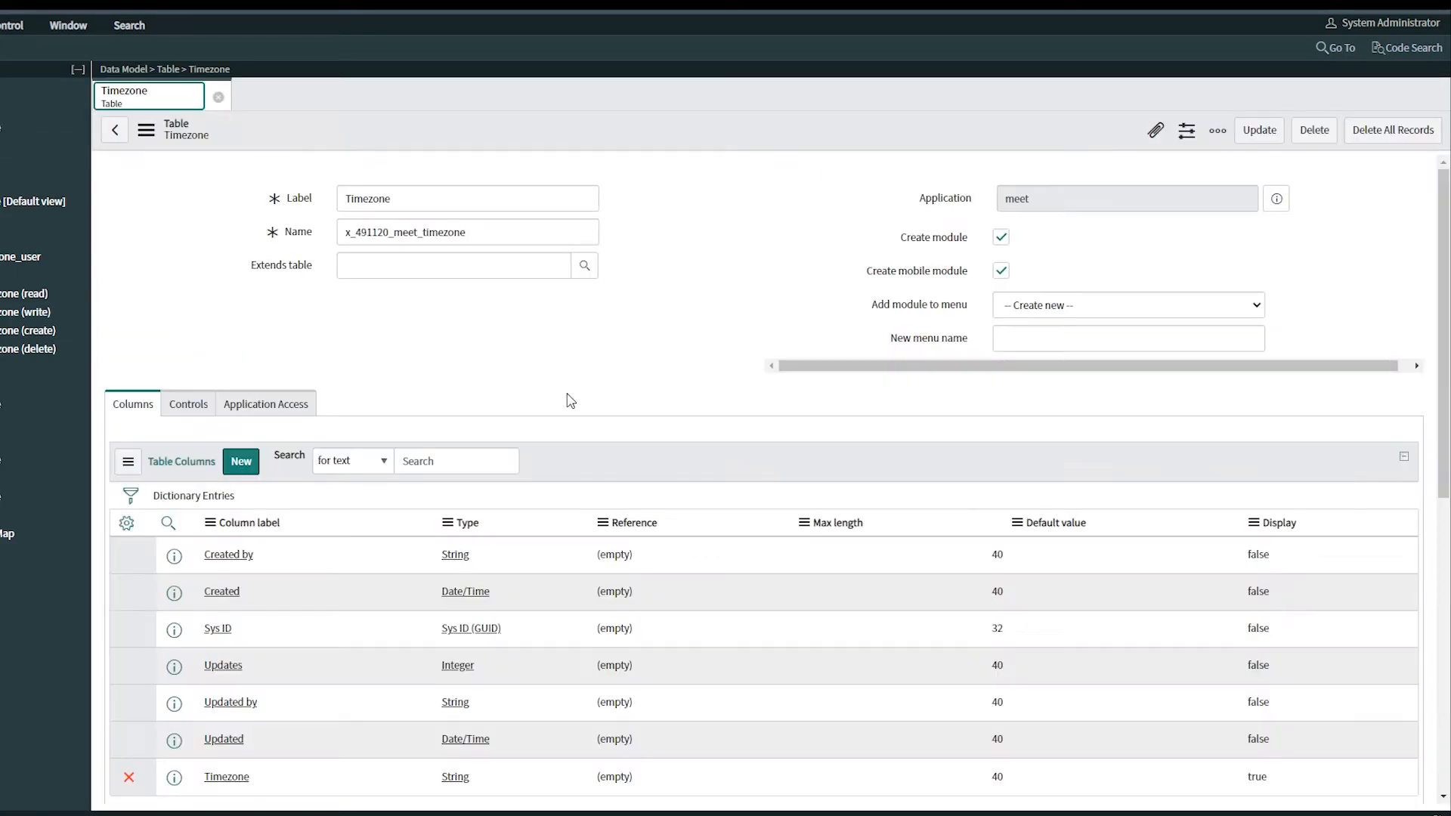
pyautogui.scroll(-5, 126, 597)
pyautogui.click(126, 592)
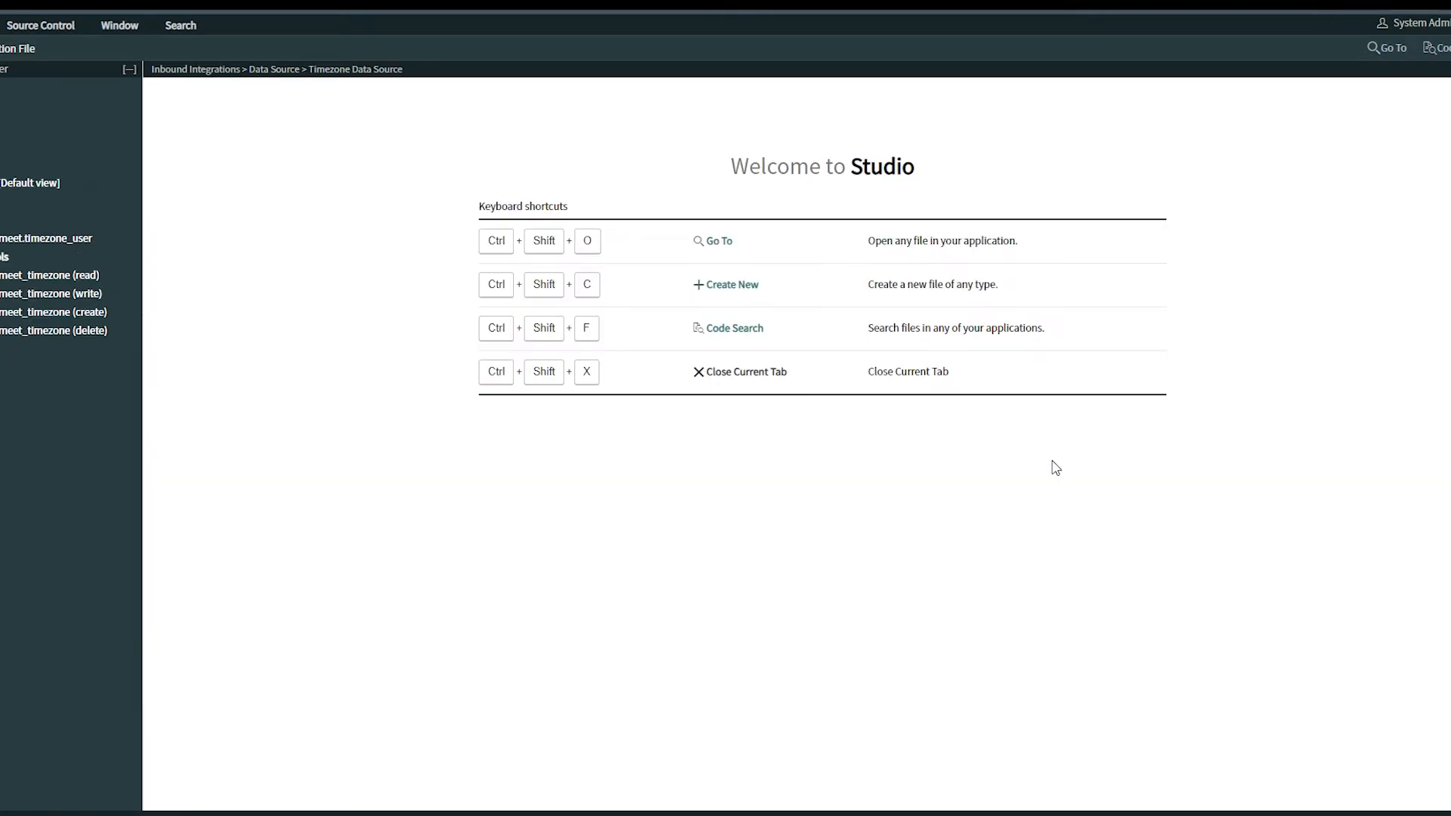
# Create a new table labelled Zoom Meeting with the mobile module option turned off
pyautogui.click(21, 59)
pyautogui.click(1023, 574)
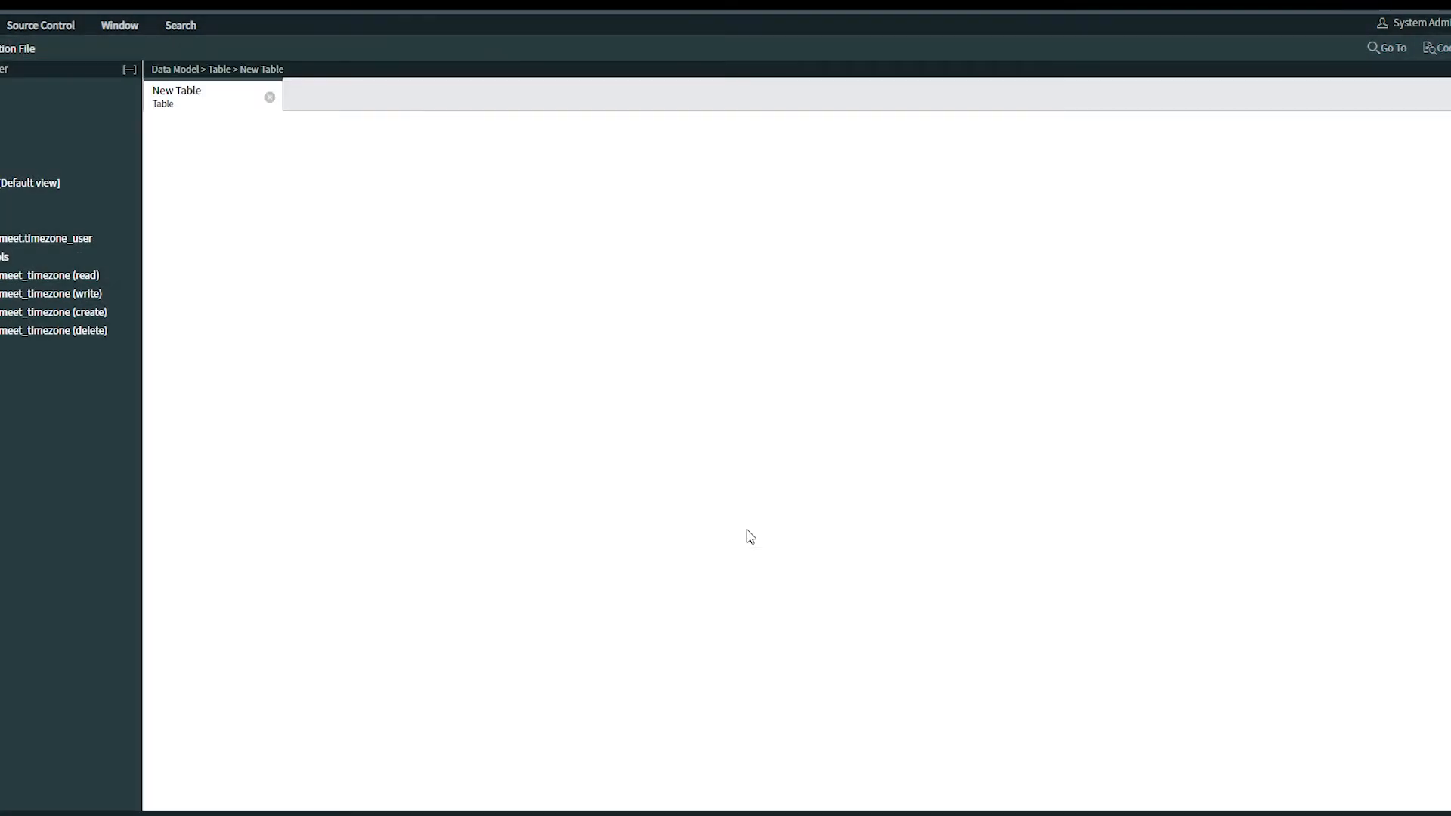
pyautogui.write('Zoom Meeting')
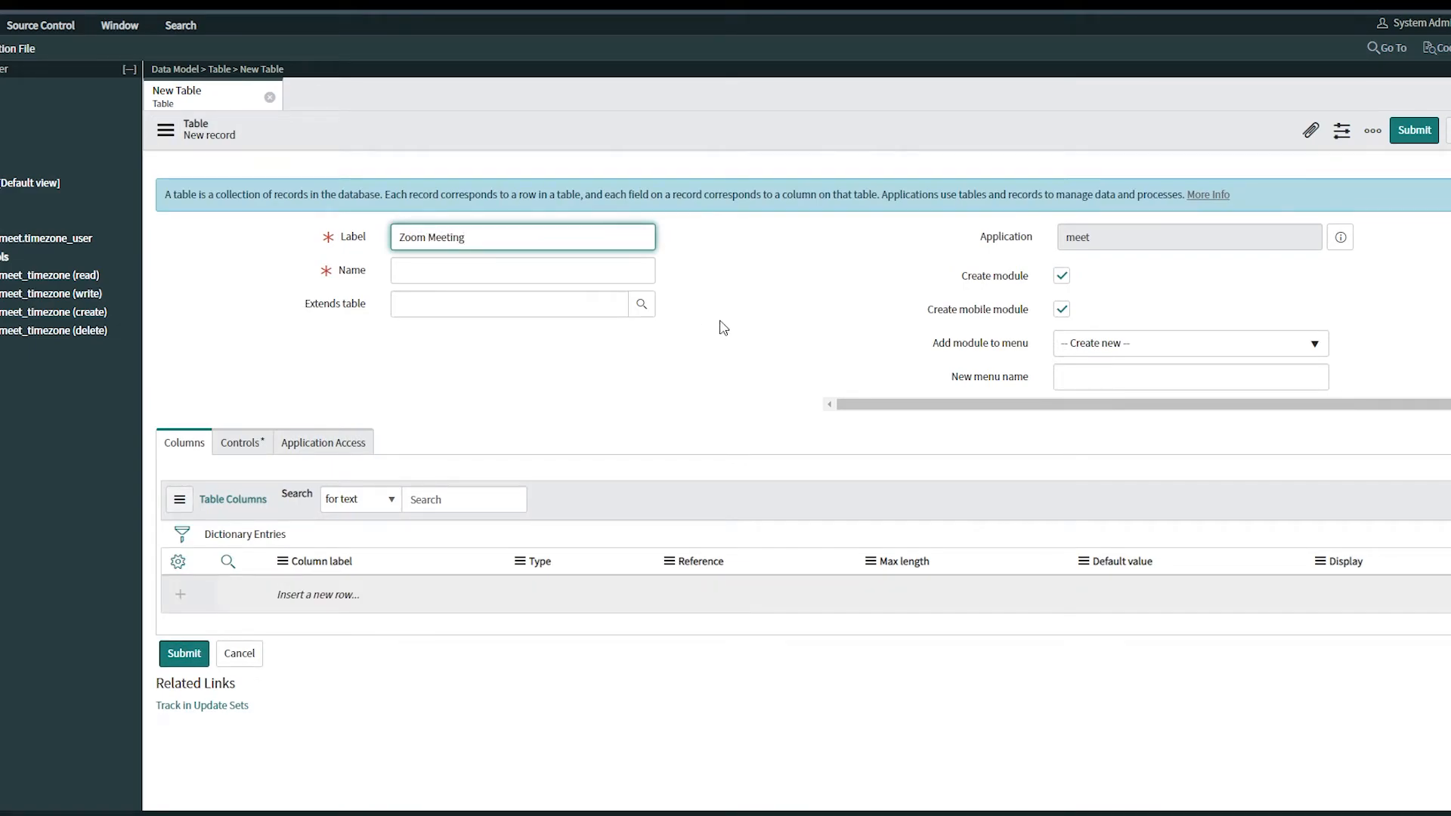
pyautogui.click(724, 328)
pyautogui.click(1062, 309)
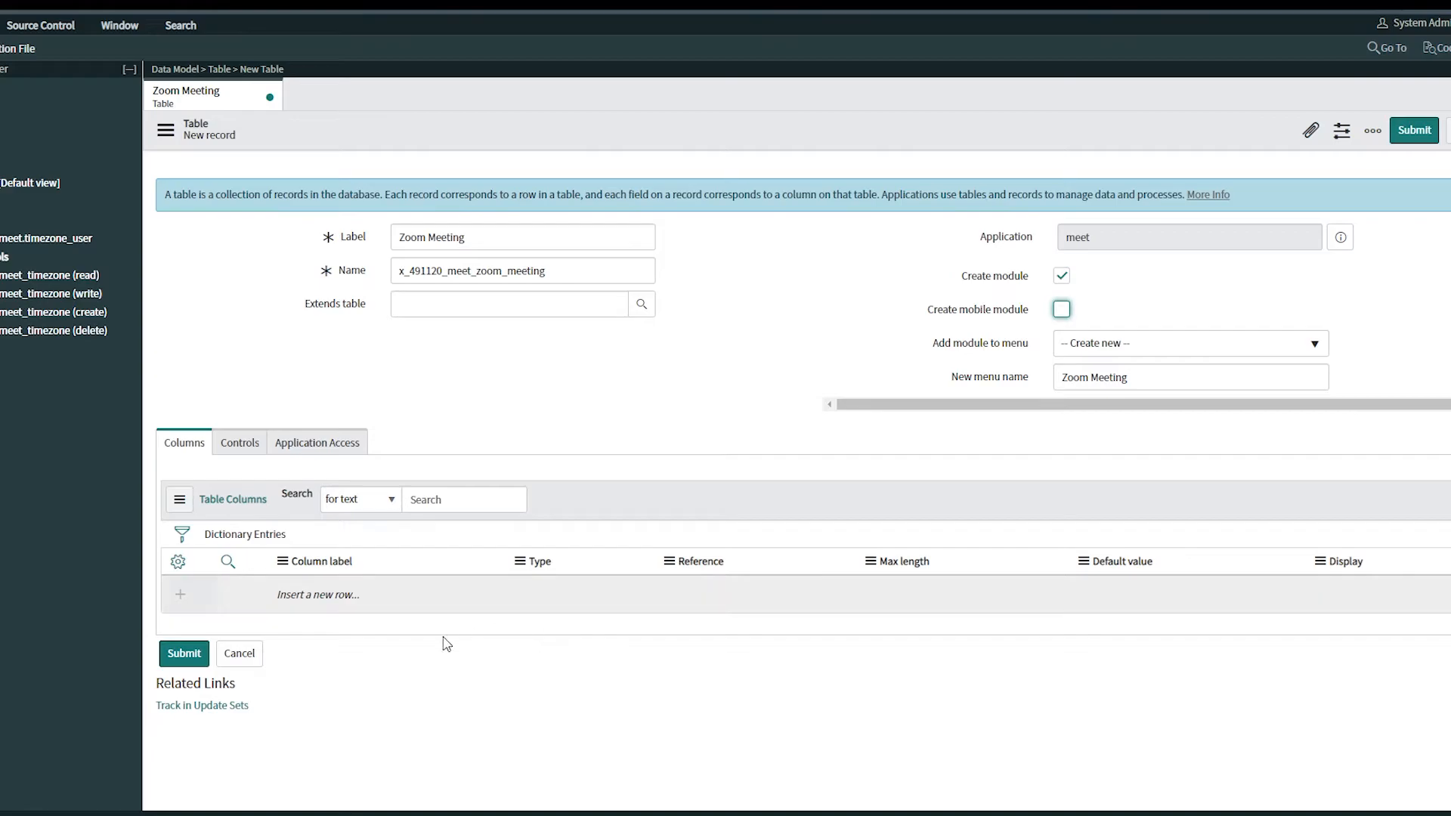
# Inspect the new table's Controls tab before returning to its columns
pyautogui.click(228, 443)
pyautogui.click(396, 603)
pyautogui.click(189, 444)
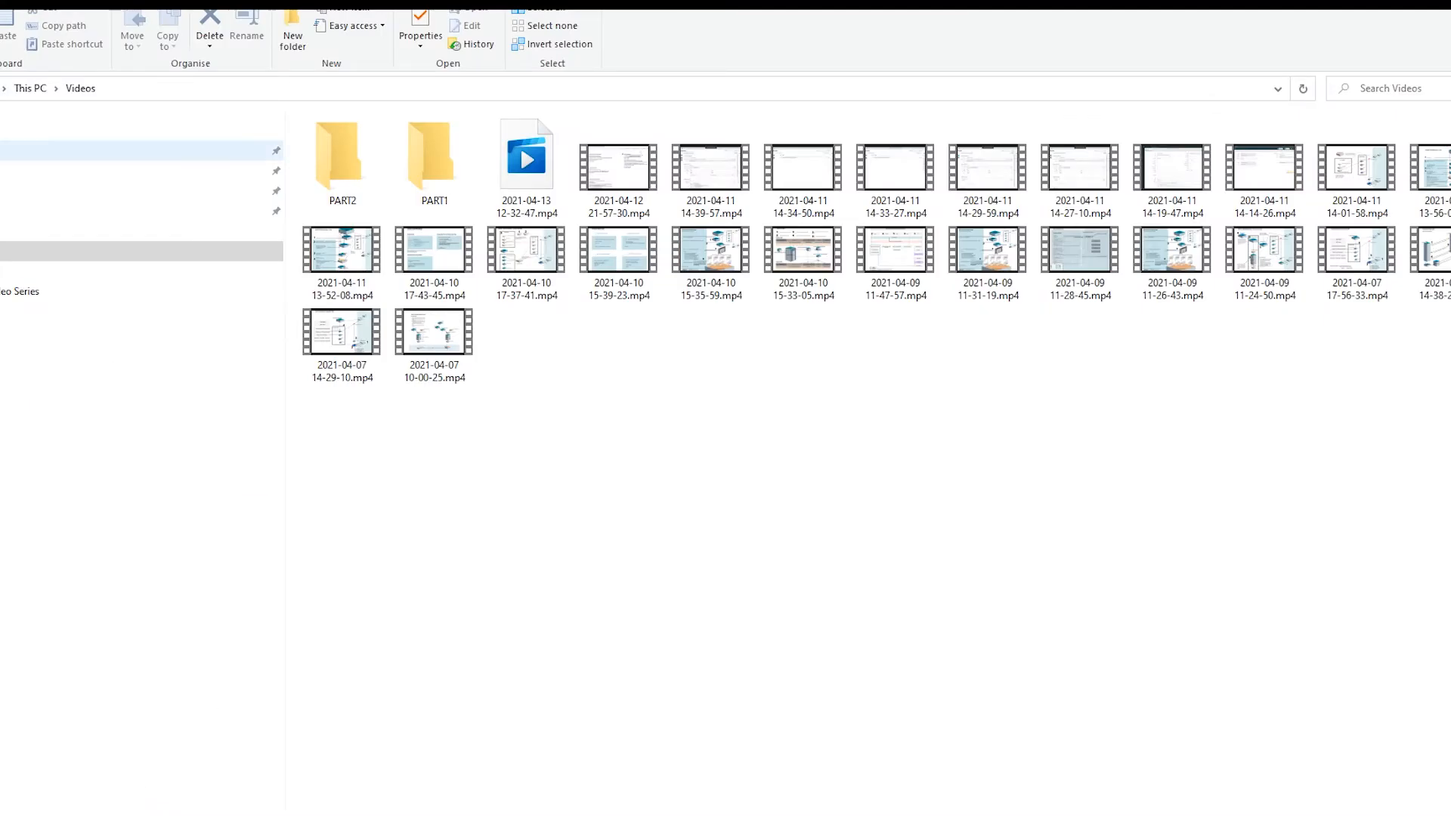
# Open the 130421ZT40NP.pdf reference document and review its column specification table
pyautogui.click(113, 171)
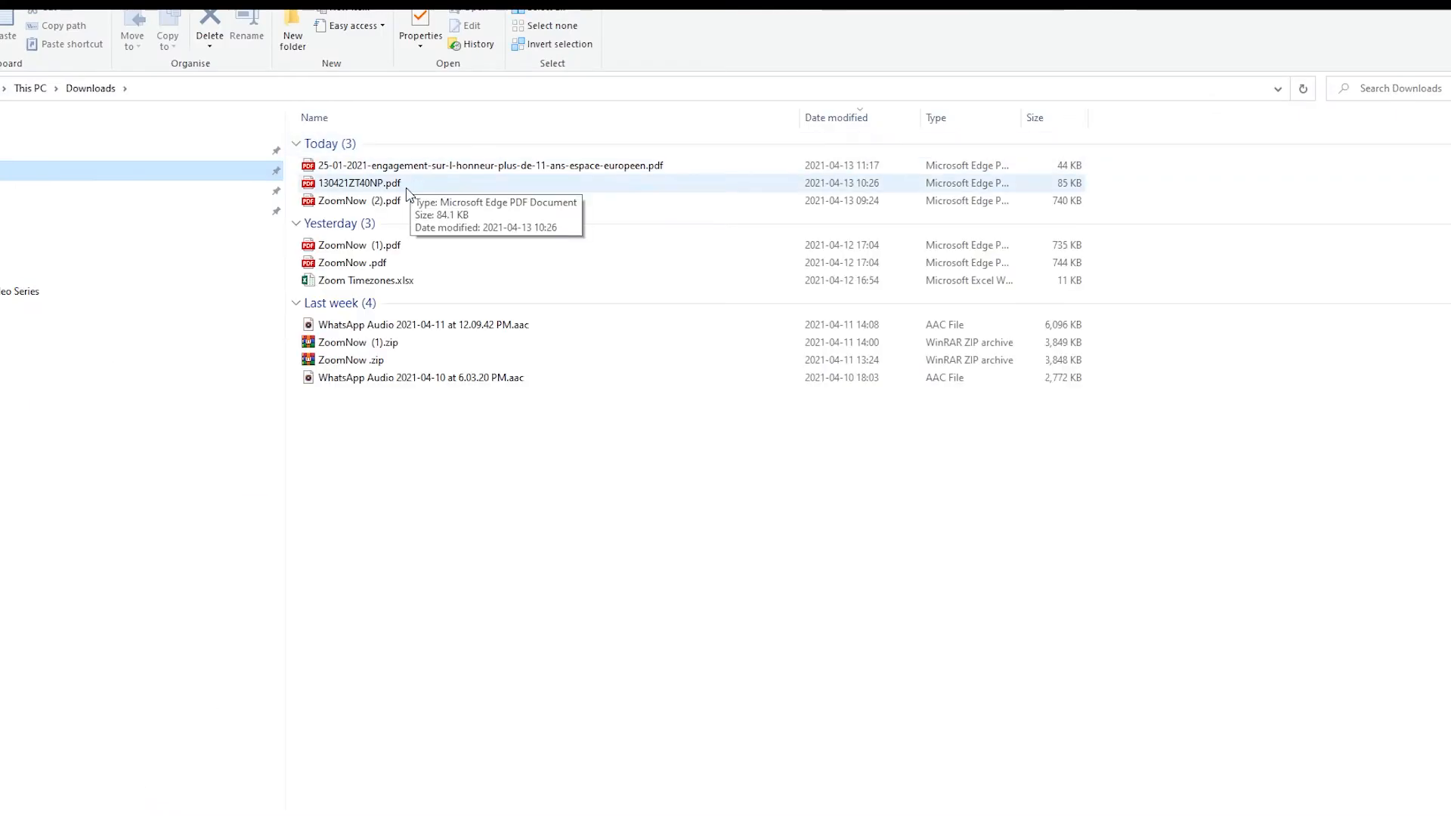
pyautogui.doubleClick(405, 203)
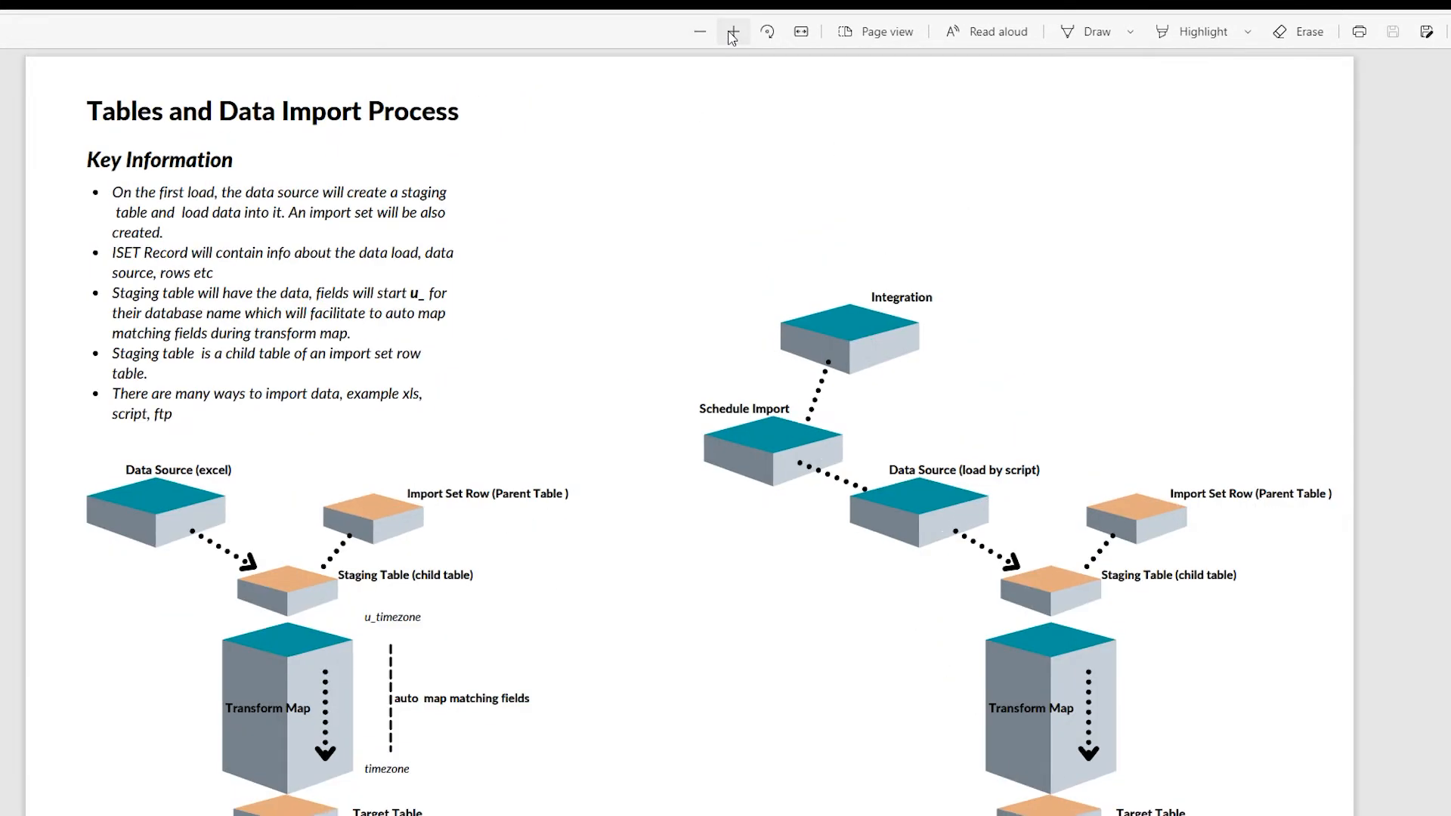
pyautogui.click(730, 32)
pyautogui.scroll(-20, 982, 446)
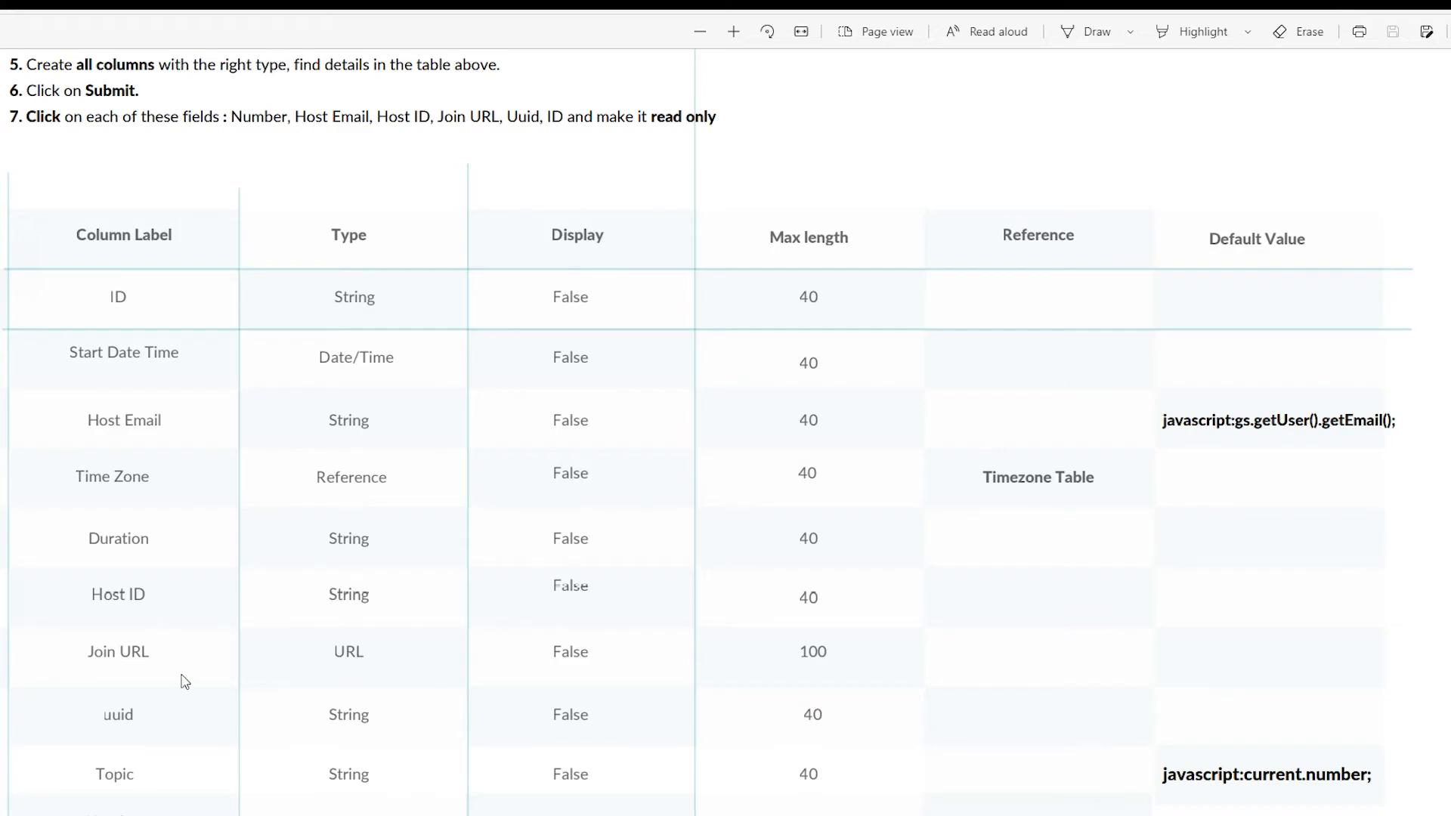
pyautogui.moveTo(60, 815)
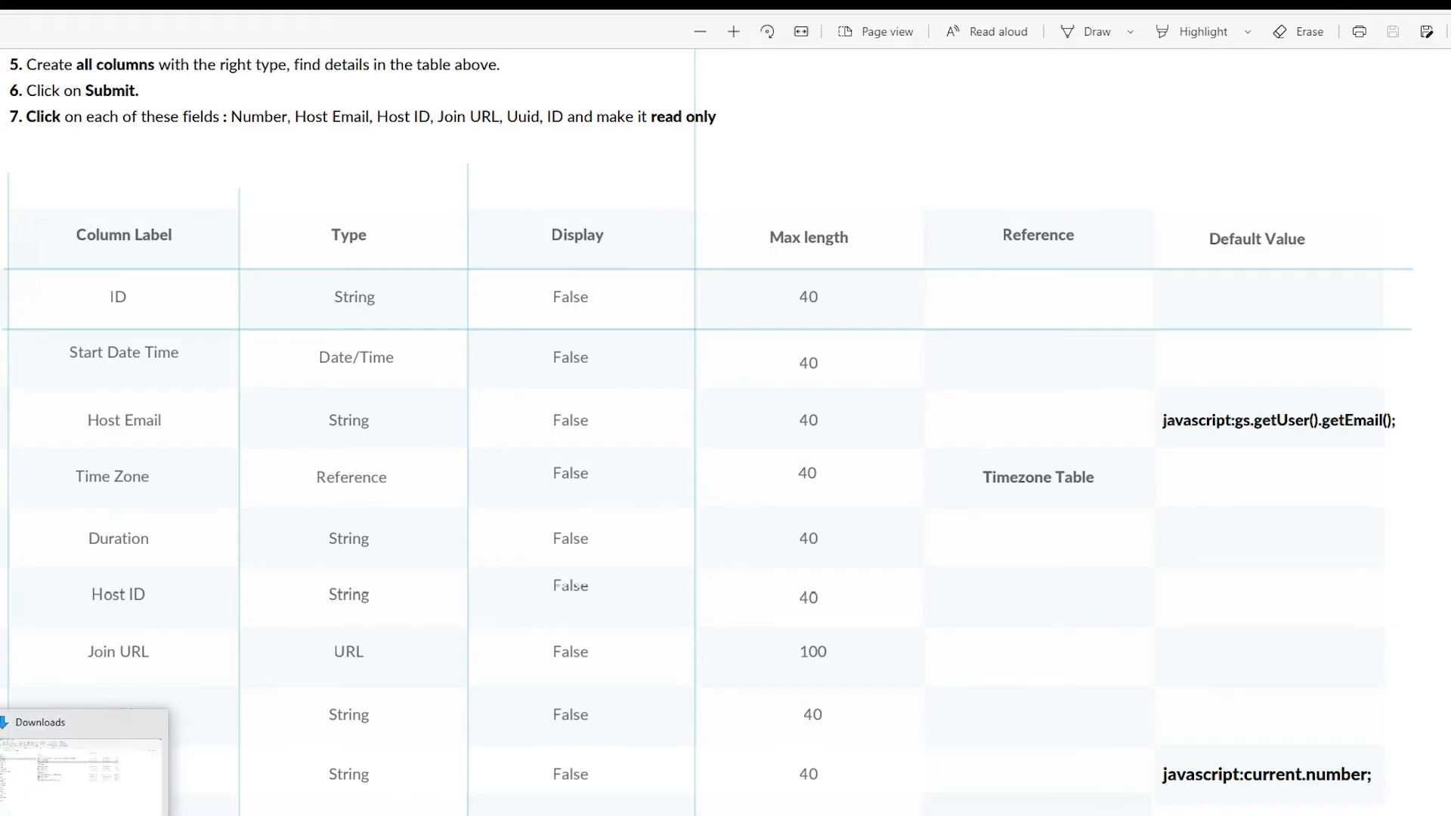
pyautogui.moveTo(141, 815)
pyautogui.click(173, 787)
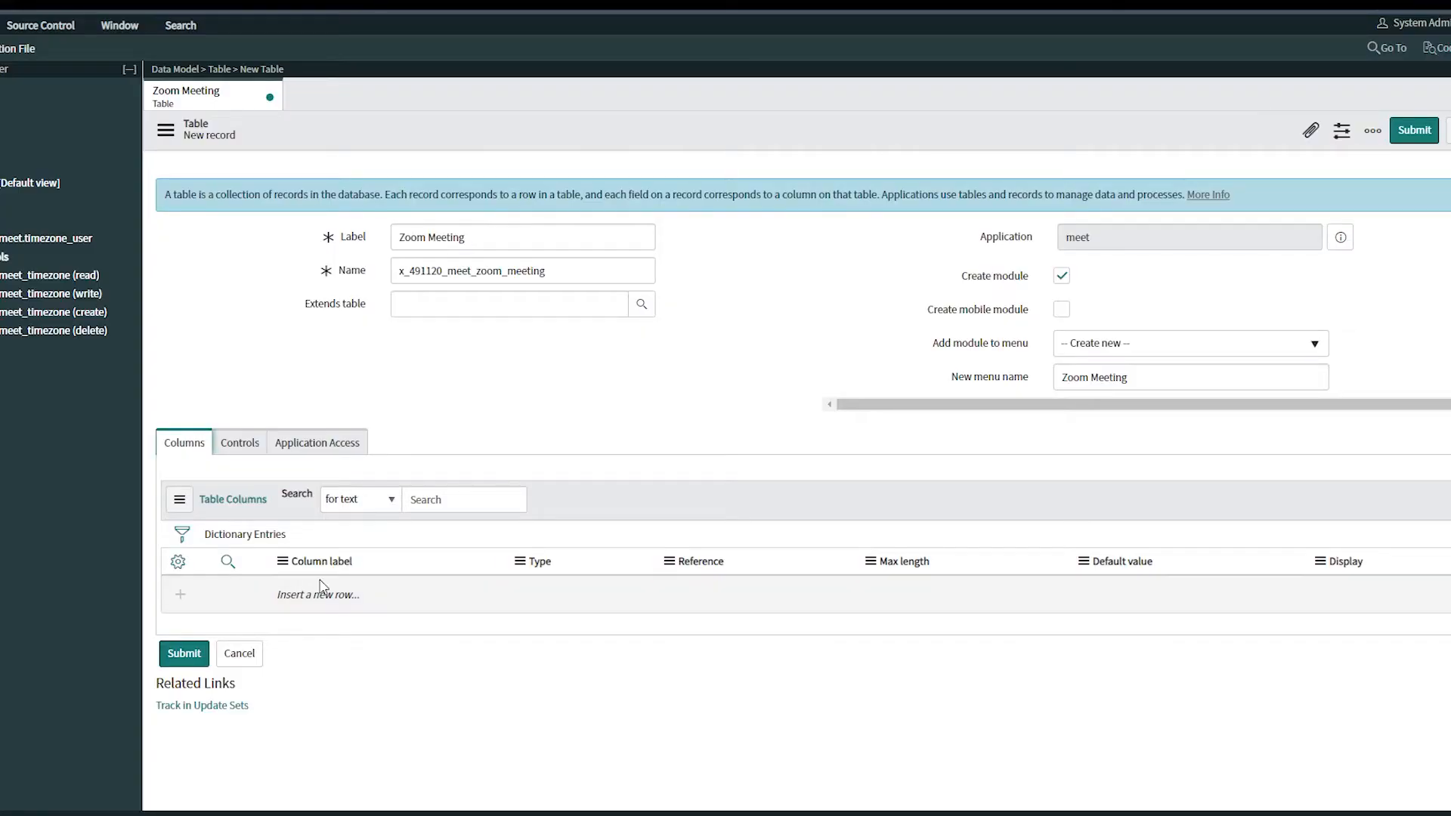
# Add an ID column of type String to the new table
pyautogui.doubleClick(316, 589)
pyautogui.write('ID')
pyautogui.click(439, 591)
pyautogui.doubleClick(566, 594)
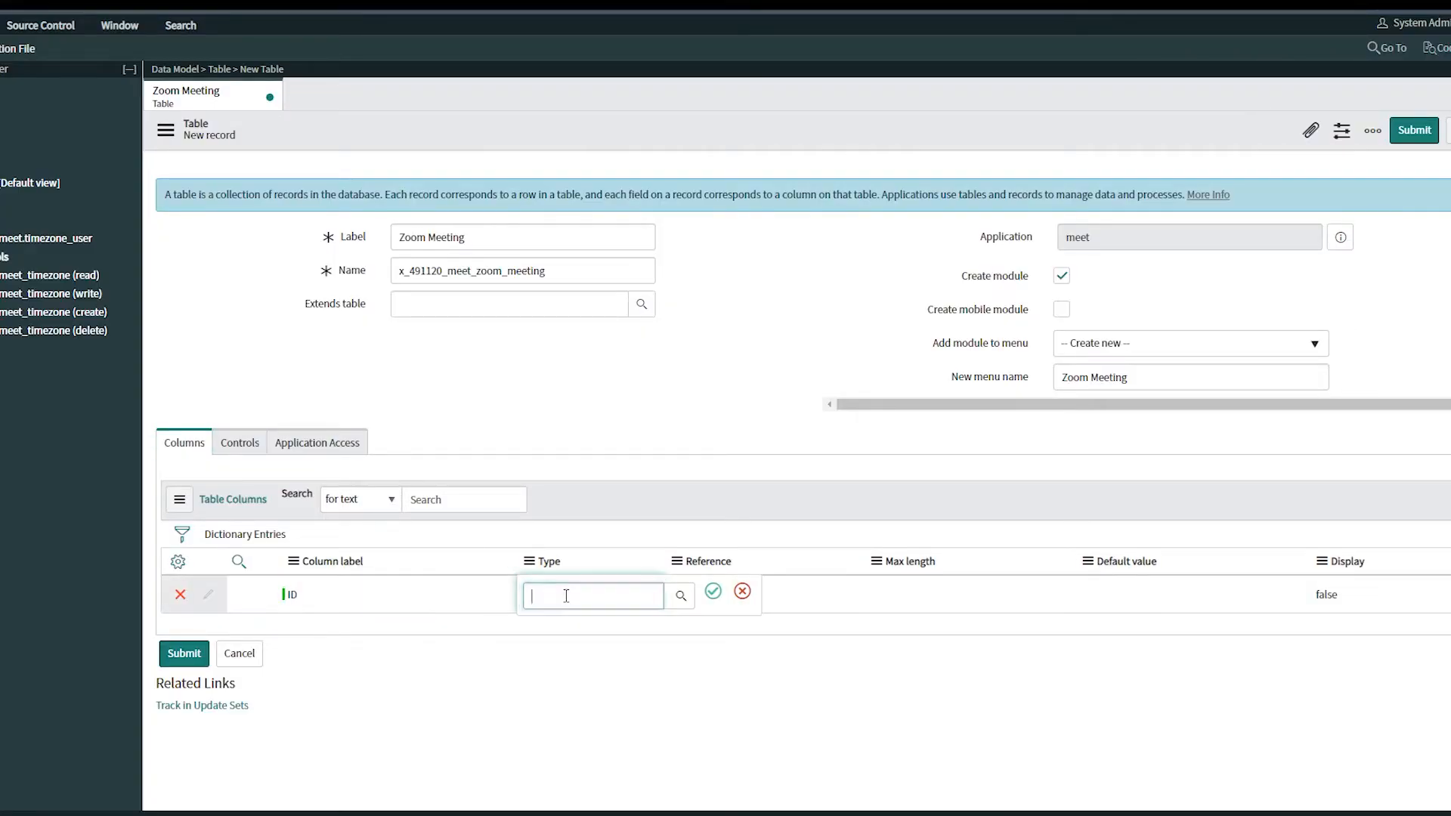
pyautogui.write('s')
pyautogui.click(567, 669)
pyautogui.click(713, 591)
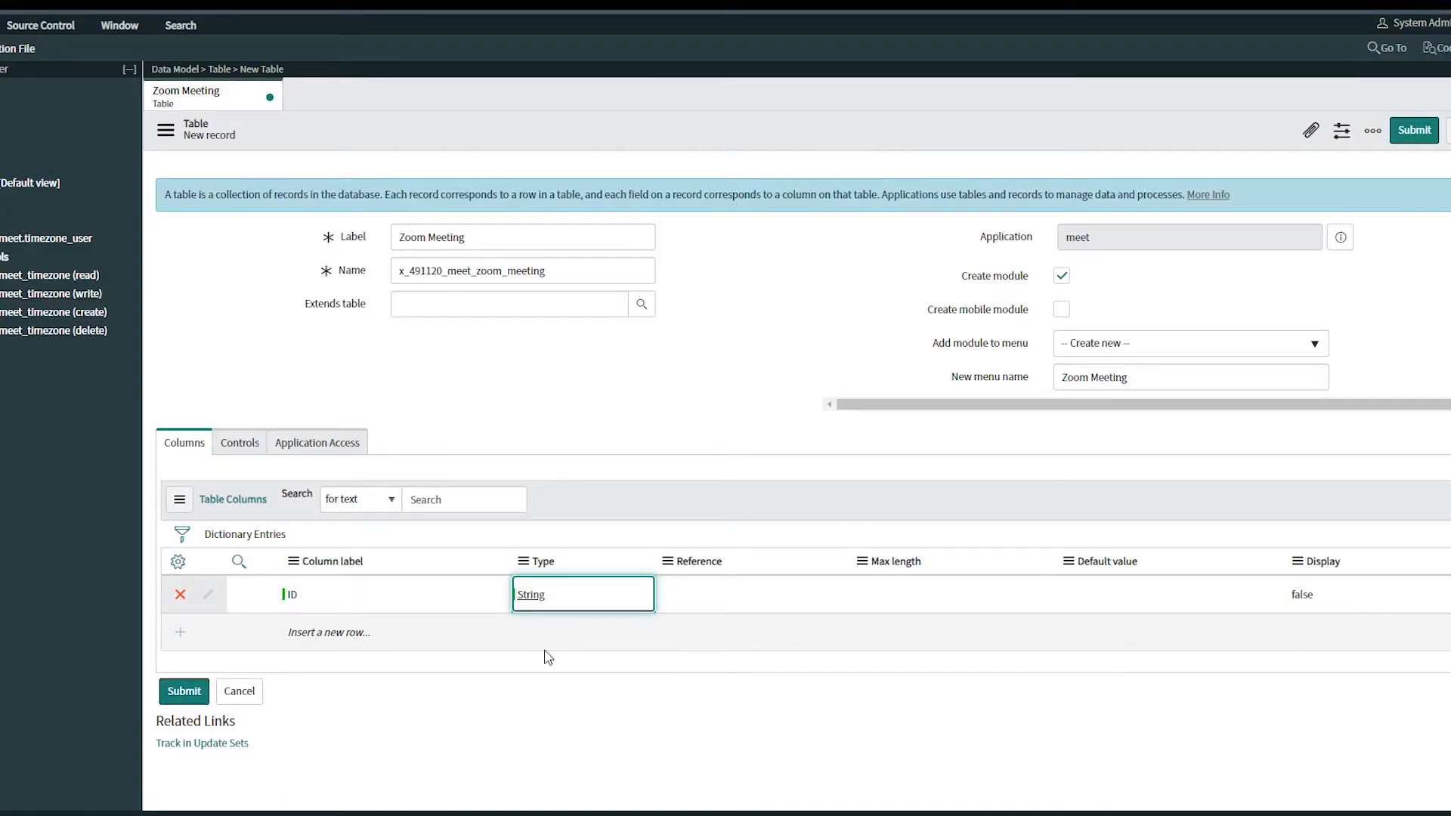
# Add a Uuid column of type String, checking the column spec in the PDF
pyautogui.doubleClick(290, 641)
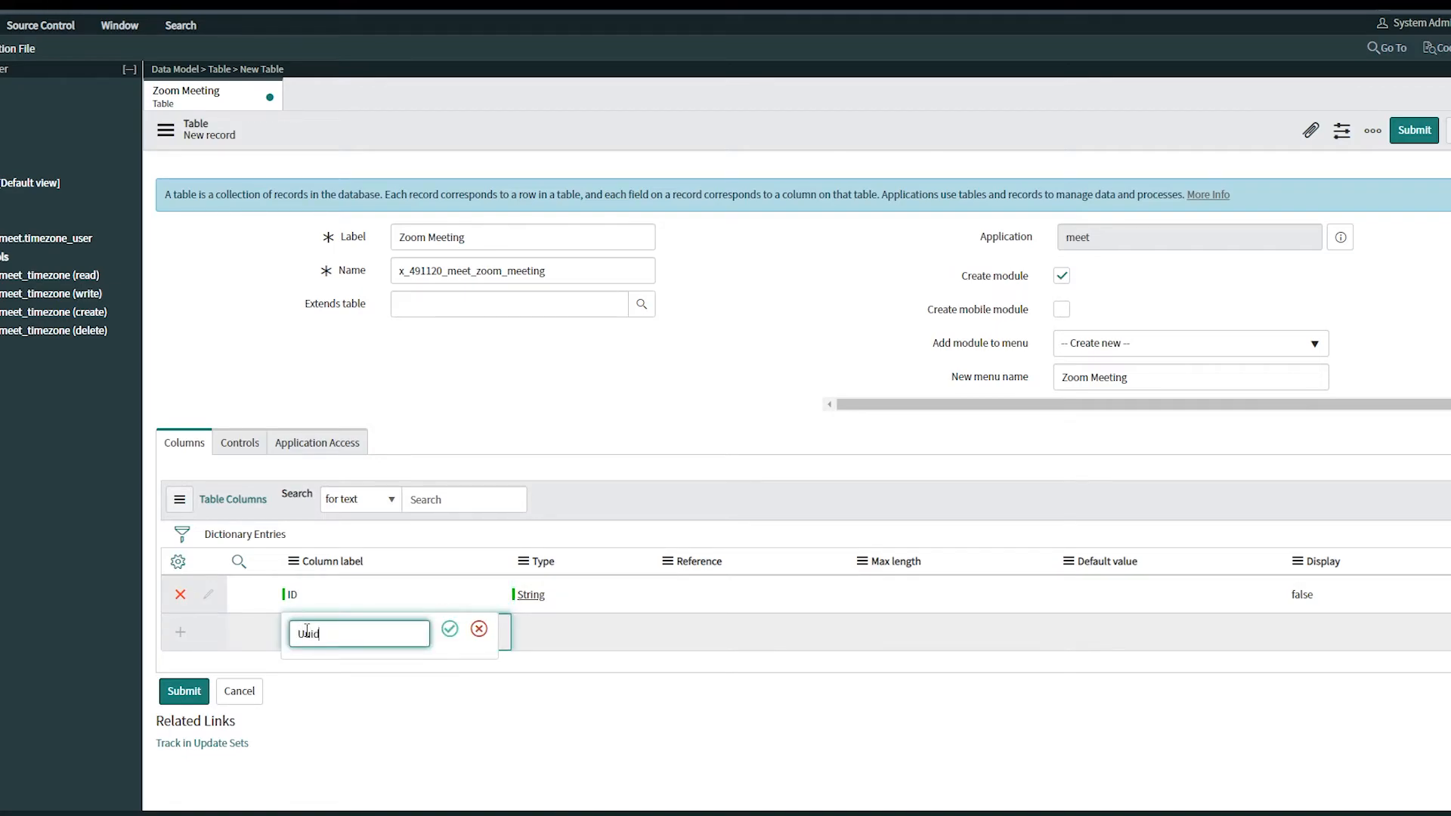
pyautogui.click(449, 629)
pyautogui.click(172, 813)
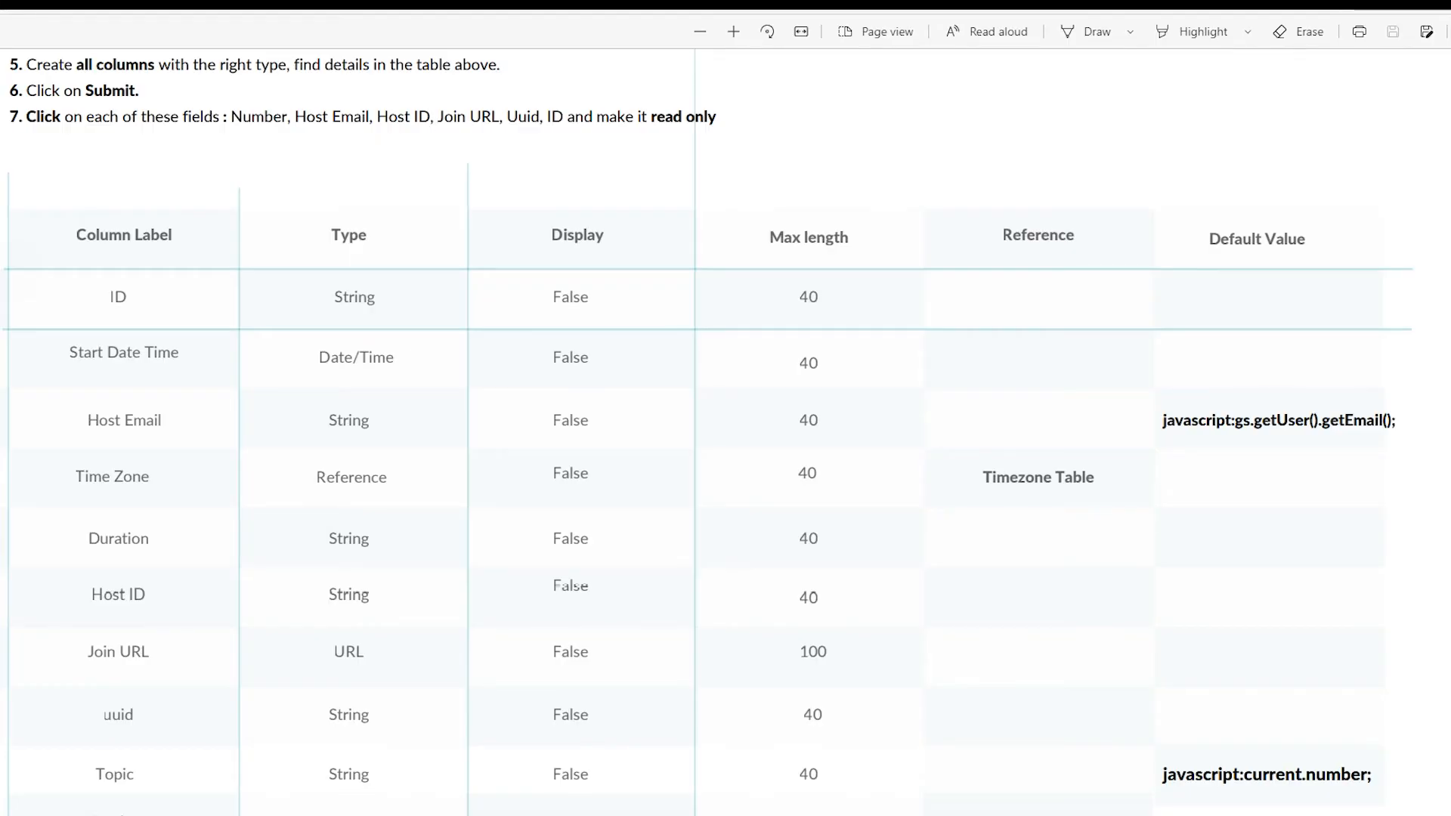
pyautogui.hotkey('alt', 'Tab')
pyautogui.doubleClick(533, 633)
pyautogui.write('s')
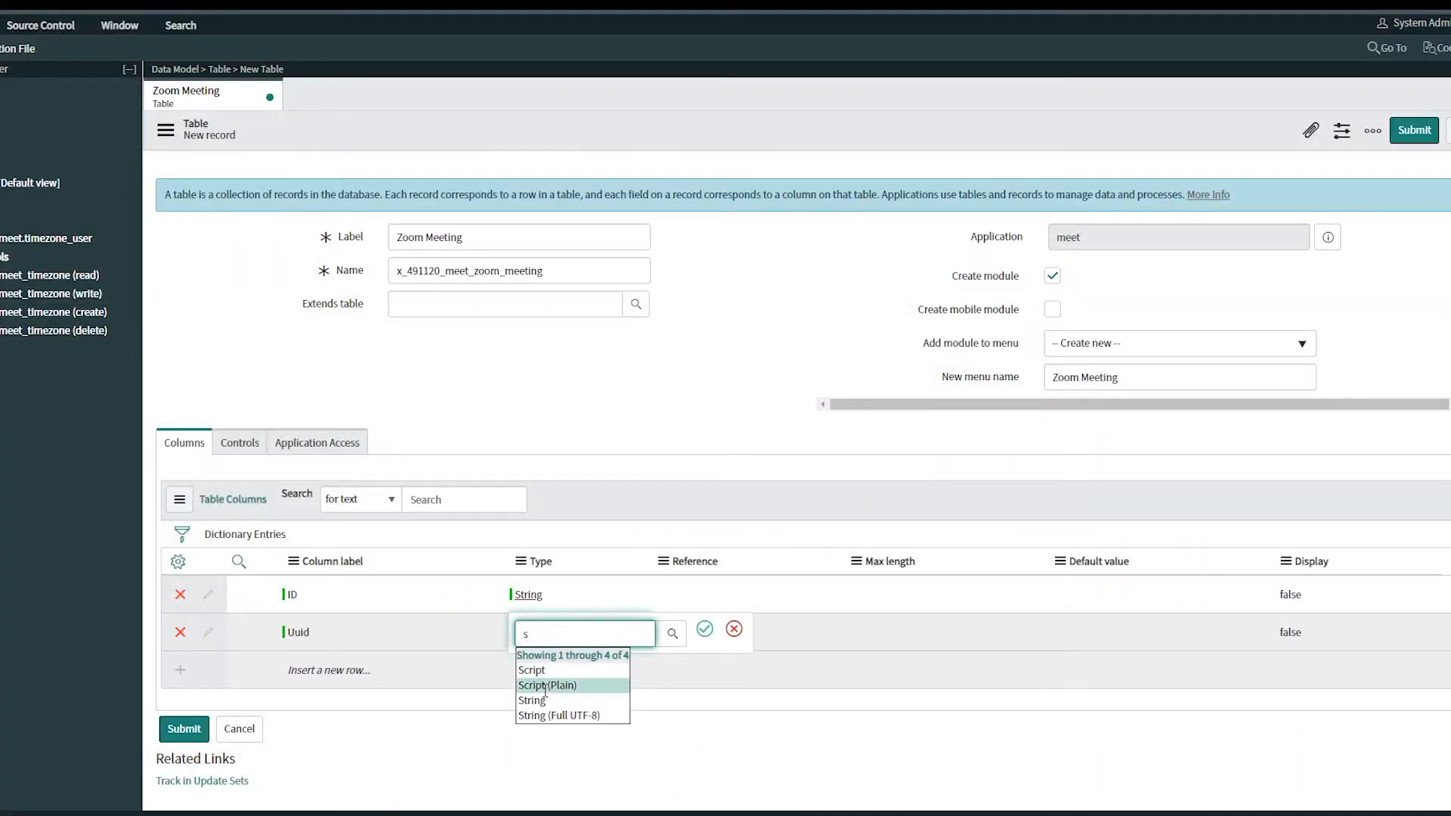
pyautogui.click(533, 700)
# Add a Start Date Time column of type Date/Time
pyautogui.doubleClick(343, 668)
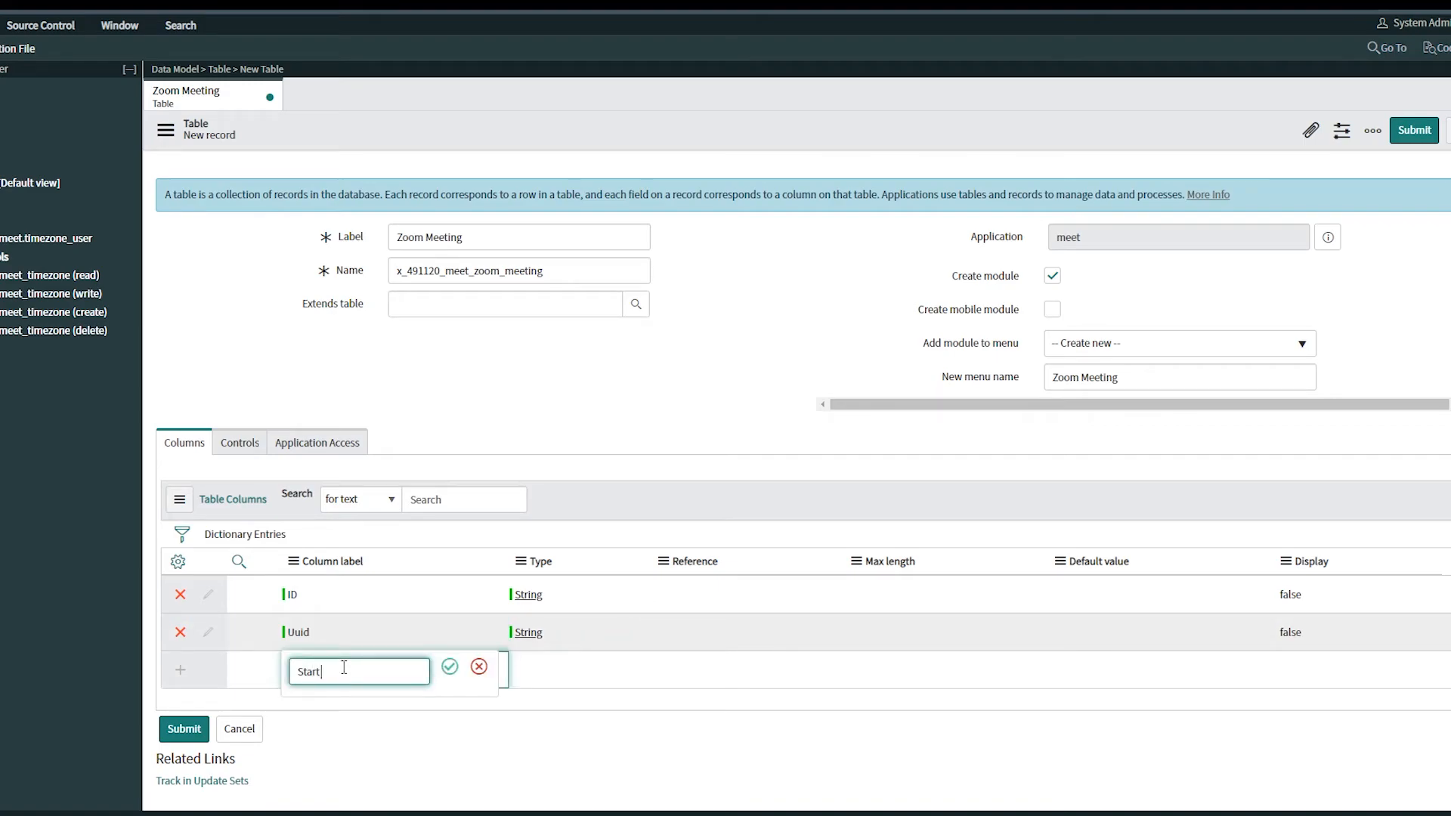
pyautogui.write('Start Date Time')
pyautogui.click(449, 667)
pyautogui.doubleClick(537, 668)
pyautogui.write('d')
pyautogui.scroll(-1, 570, 770)
pyautogui.click(542, 665)
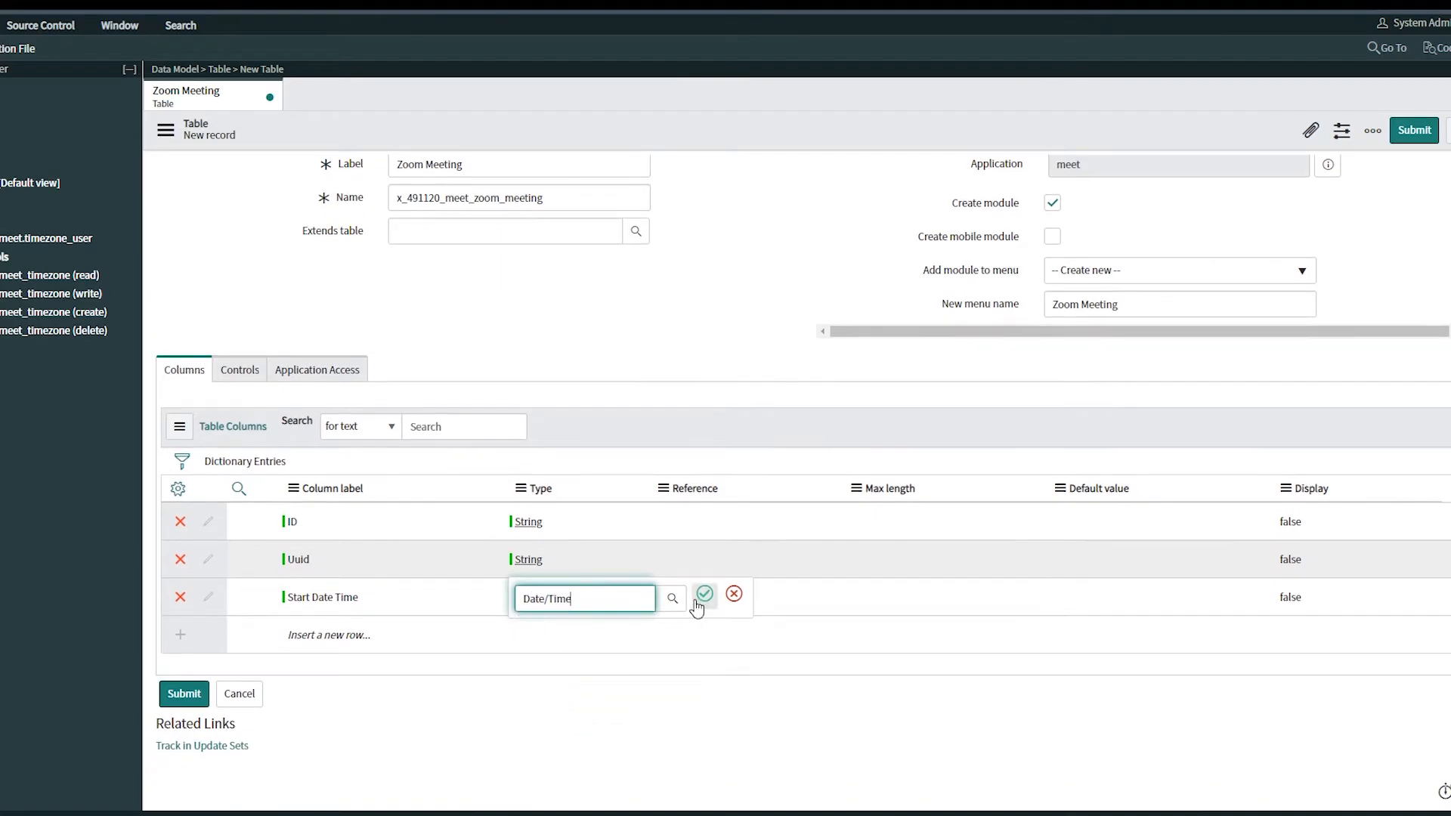
pyautogui.click(705, 594)
# Add a Time Zone column of type Reference
pyautogui.doubleClick(332, 635)
pyautogui.write('Time Zone')
pyautogui.click(450, 631)
pyautogui.doubleClick(533, 635)
pyautogui.write('re')
pyautogui.click(545, 677)
pyautogui.click(704, 631)
# Set the Time Zone column's reference to the Timezone table
pyautogui.doubleClick(696, 641)
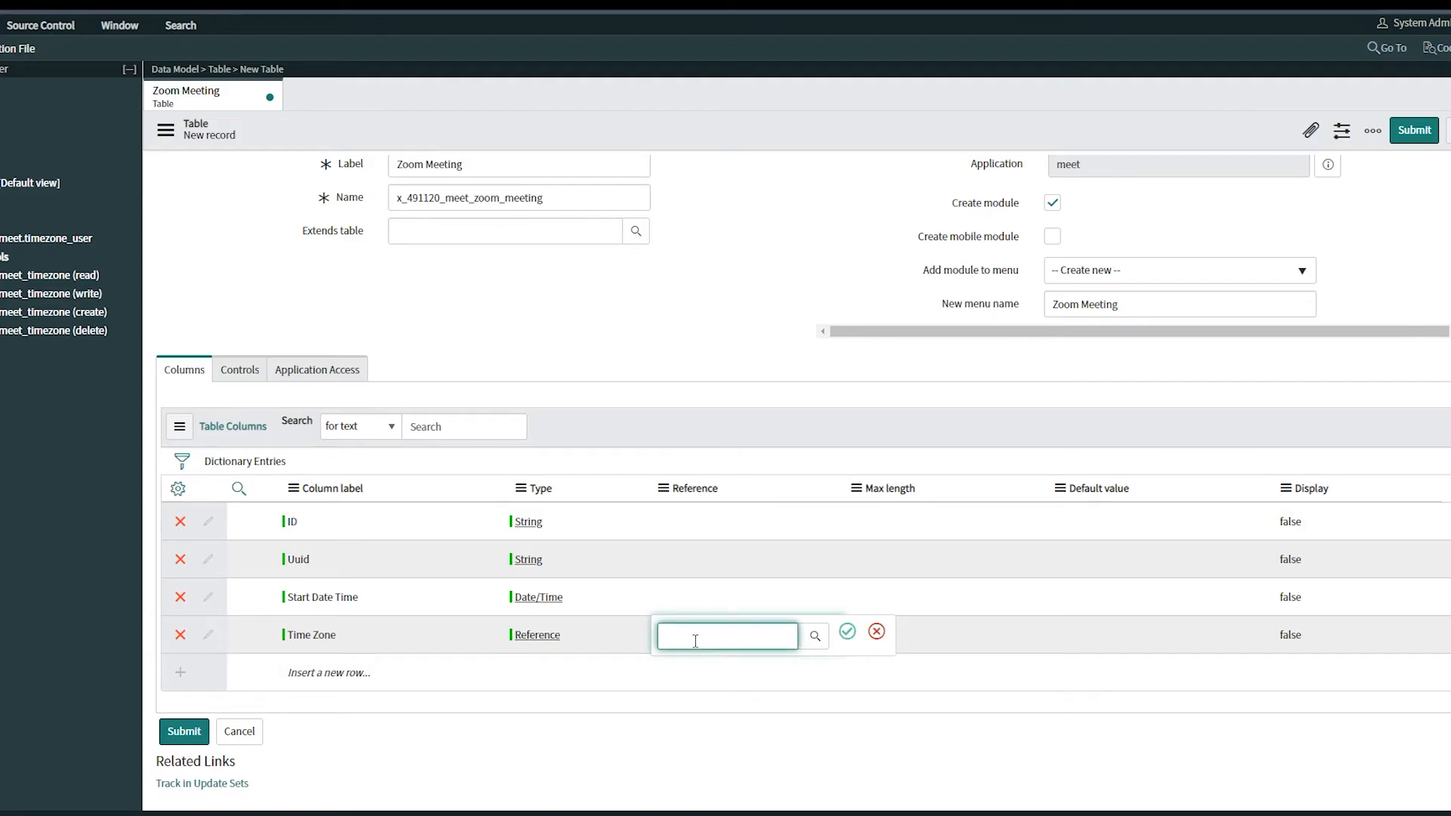
pyautogui.write('timez')
pyautogui.click(710, 673)
pyautogui.click(848, 635)
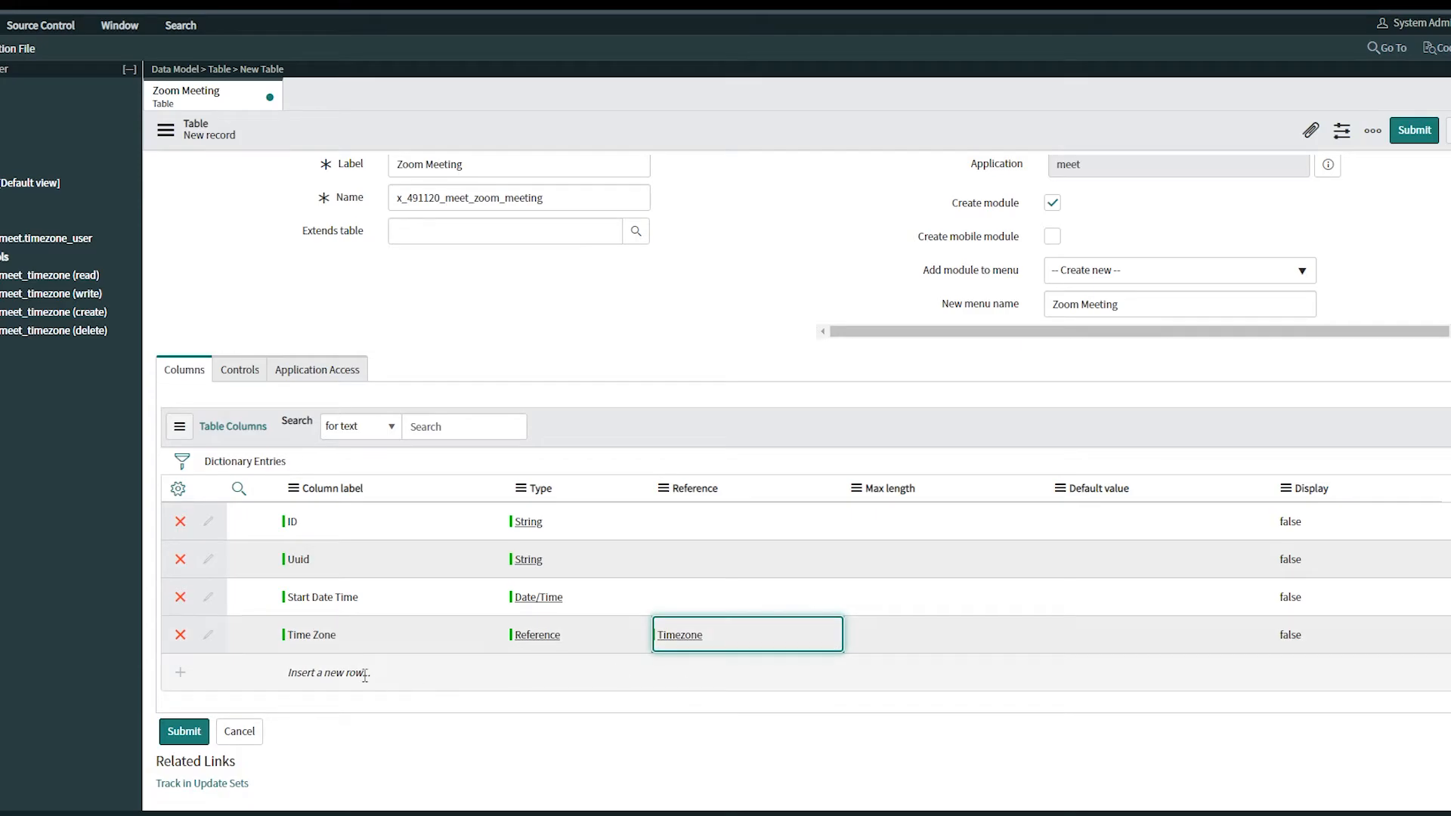
# Add a Duration column of type String after checking the PDF spec
pyautogui.hotkey('alt', 'Tab')
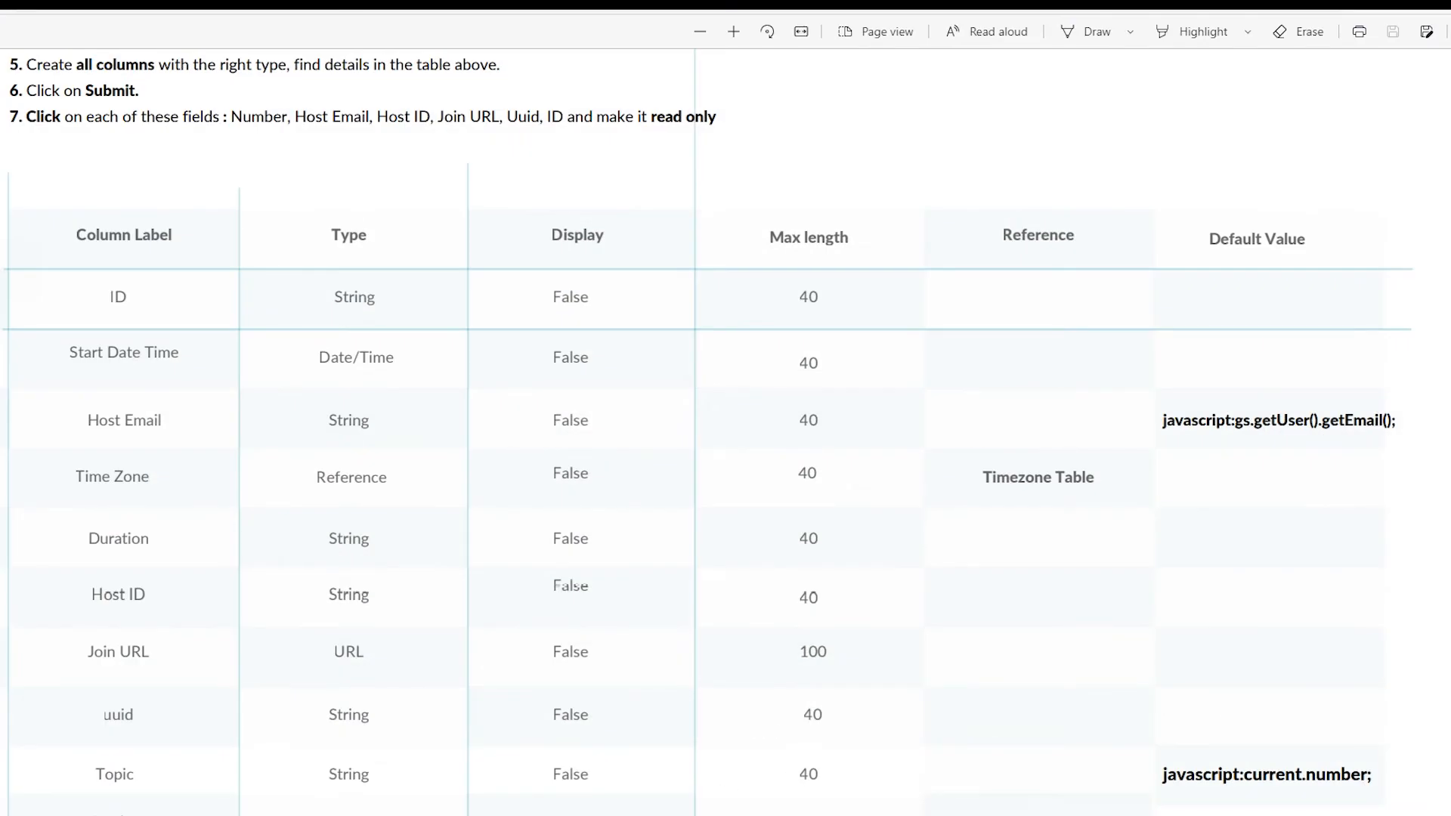
pyautogui.hotkey('alt', 'Tab')
pyautogui.click(304, 675)
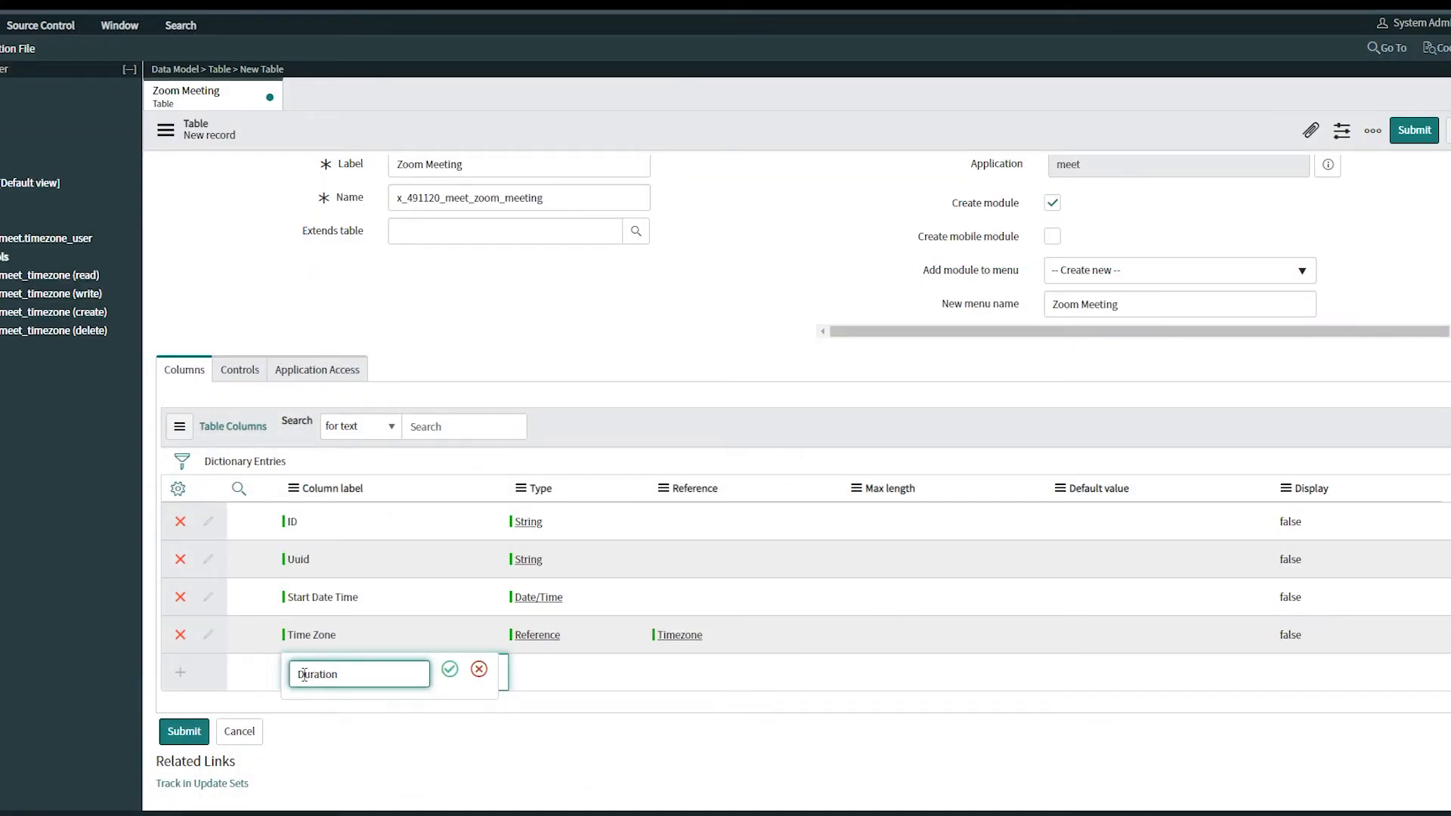
pyautogui.doubleClick(520, 680)
pyautogui.write('s')
pyautogui.click(530, 741)
pyautogui.click(363, 711)
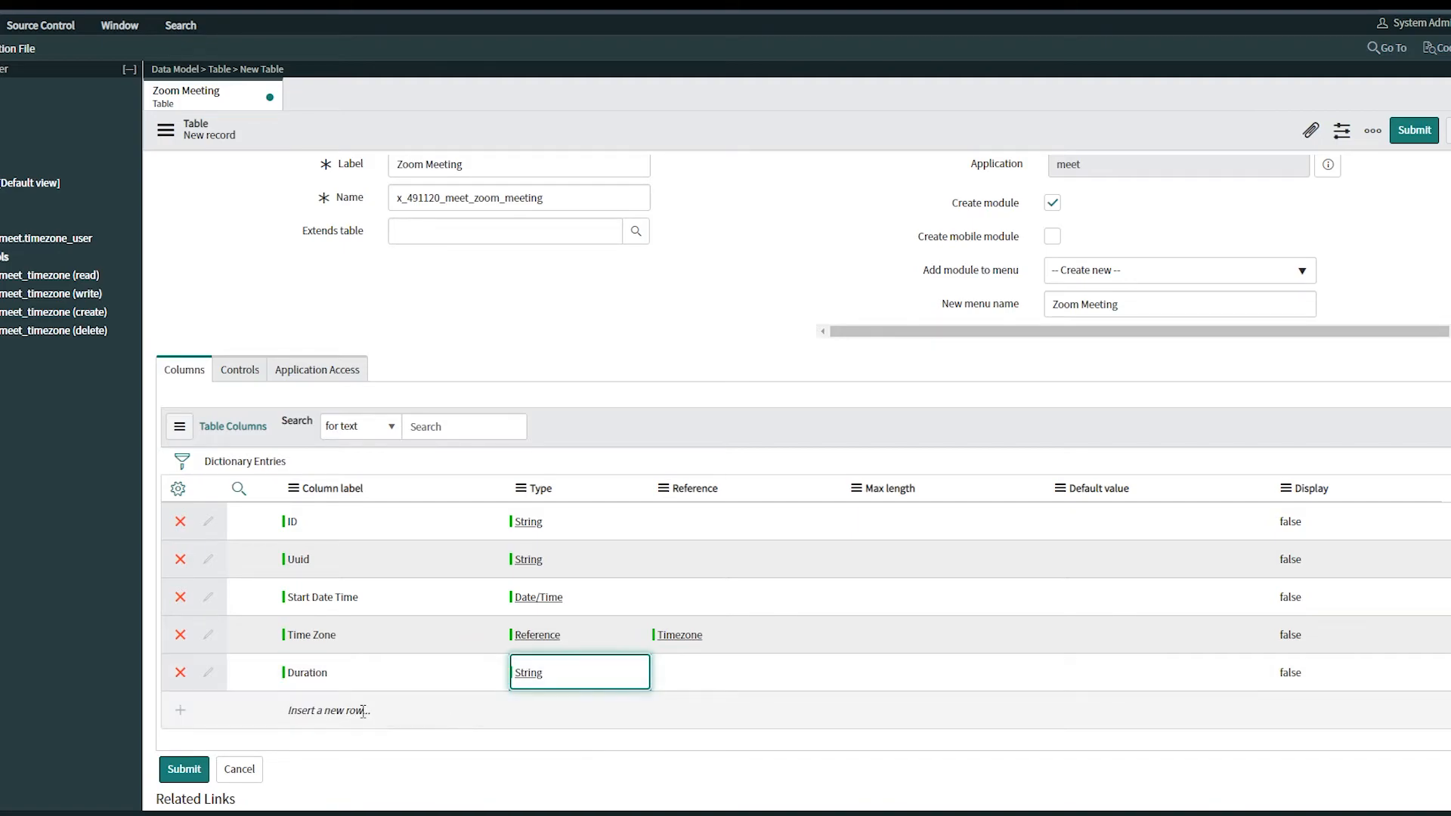
# Add a Host ID column of type String
pyautogui.click(363, 712)
pyautogui.doubleClick(540, 715)
pyautogui.write('A')
pyautogui.press('BackSpace')
pyautogui.write('S')
pyautogui.click(533, 778)
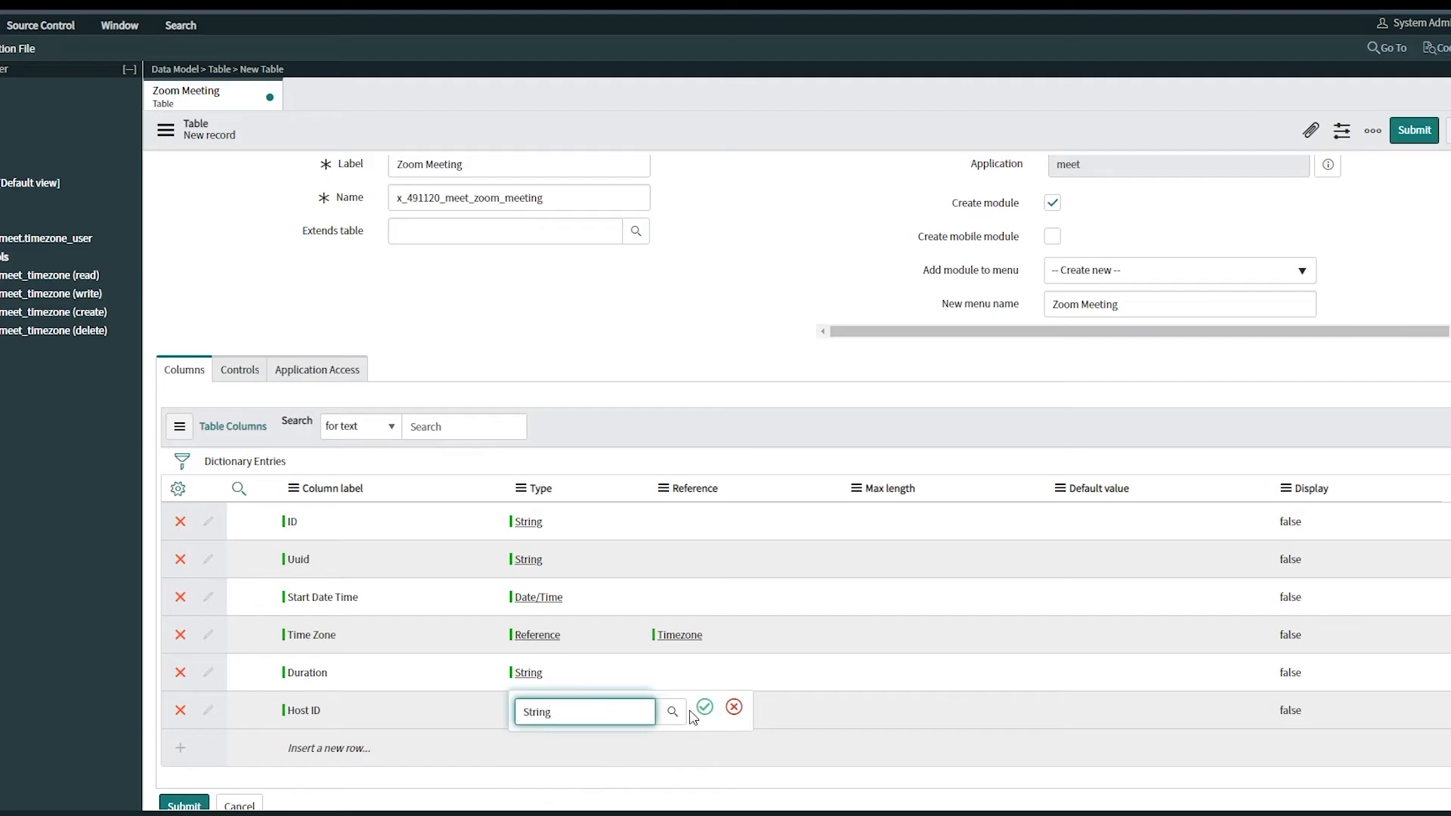
pyautogui.click(703, 708)
# Add a Topic column of type String after reviewing the rest of the PDF spec
pyautogui.hotkey('alt', 'Tab')
pyautogui.scroll(-2, 371, 748)
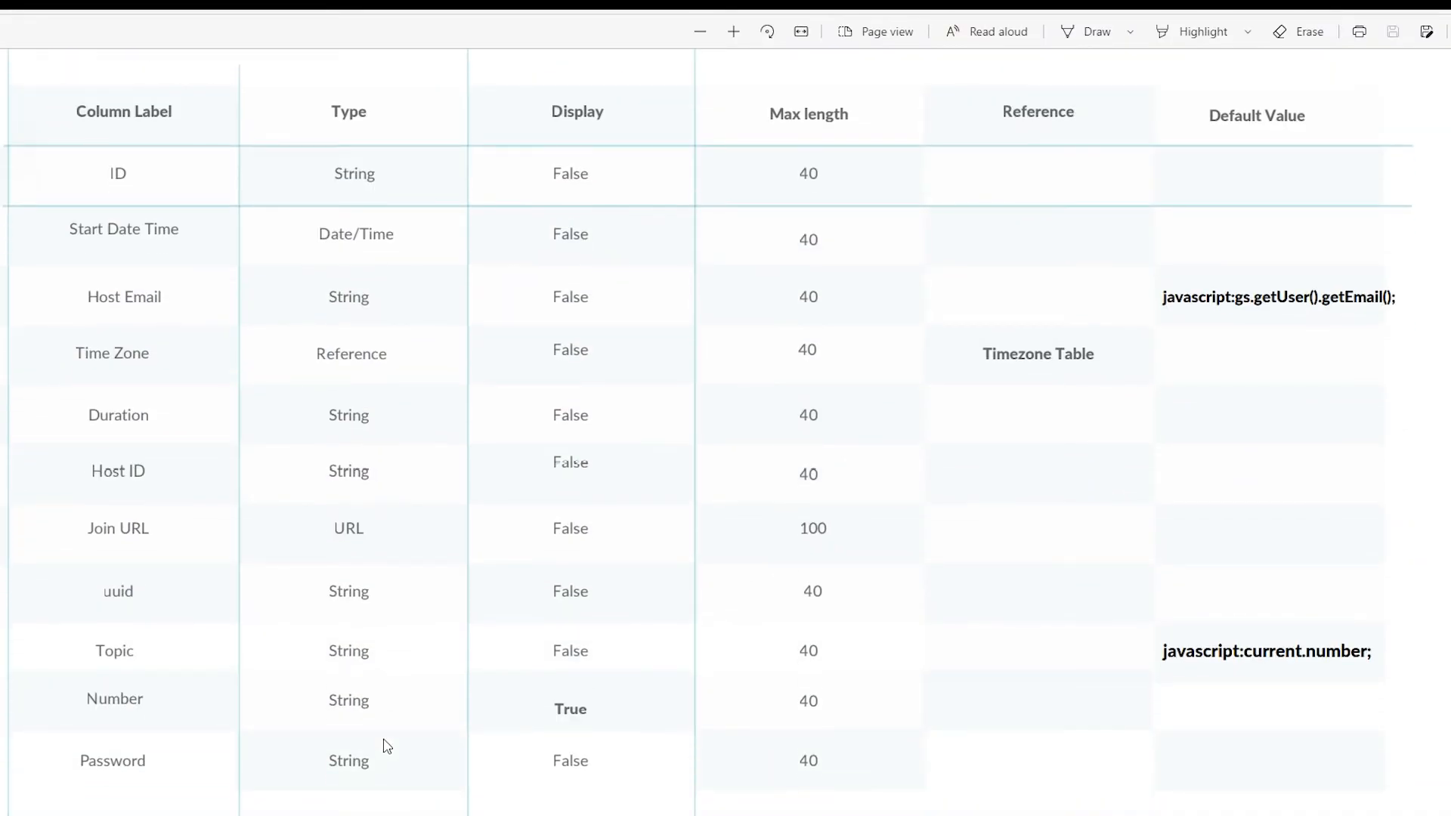
pyautogui.hotkey('alt', 'Tab')
pyautogui.click(323, 749)
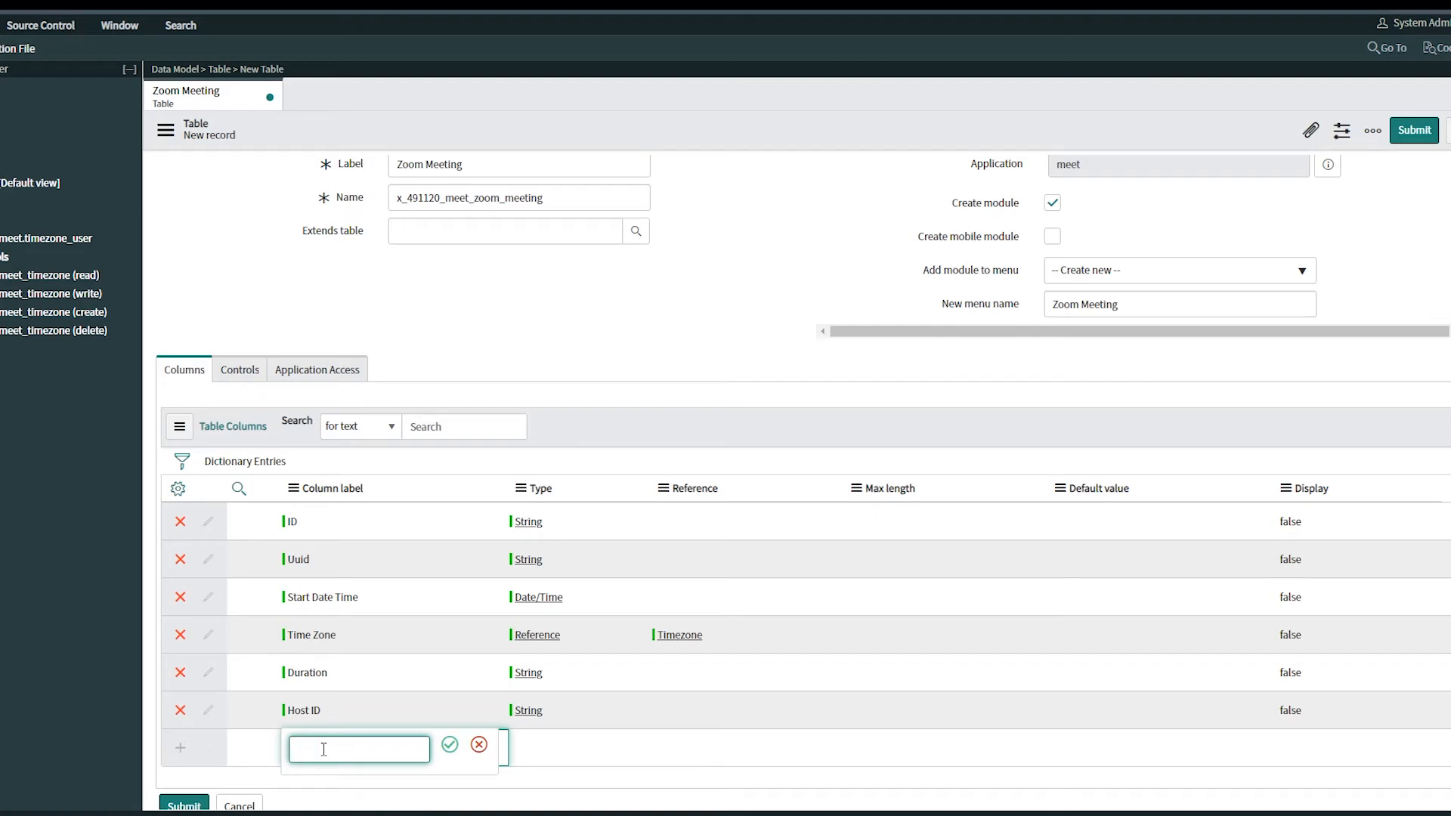
pyautogui.press('Tab')
pyautogui.write('s')
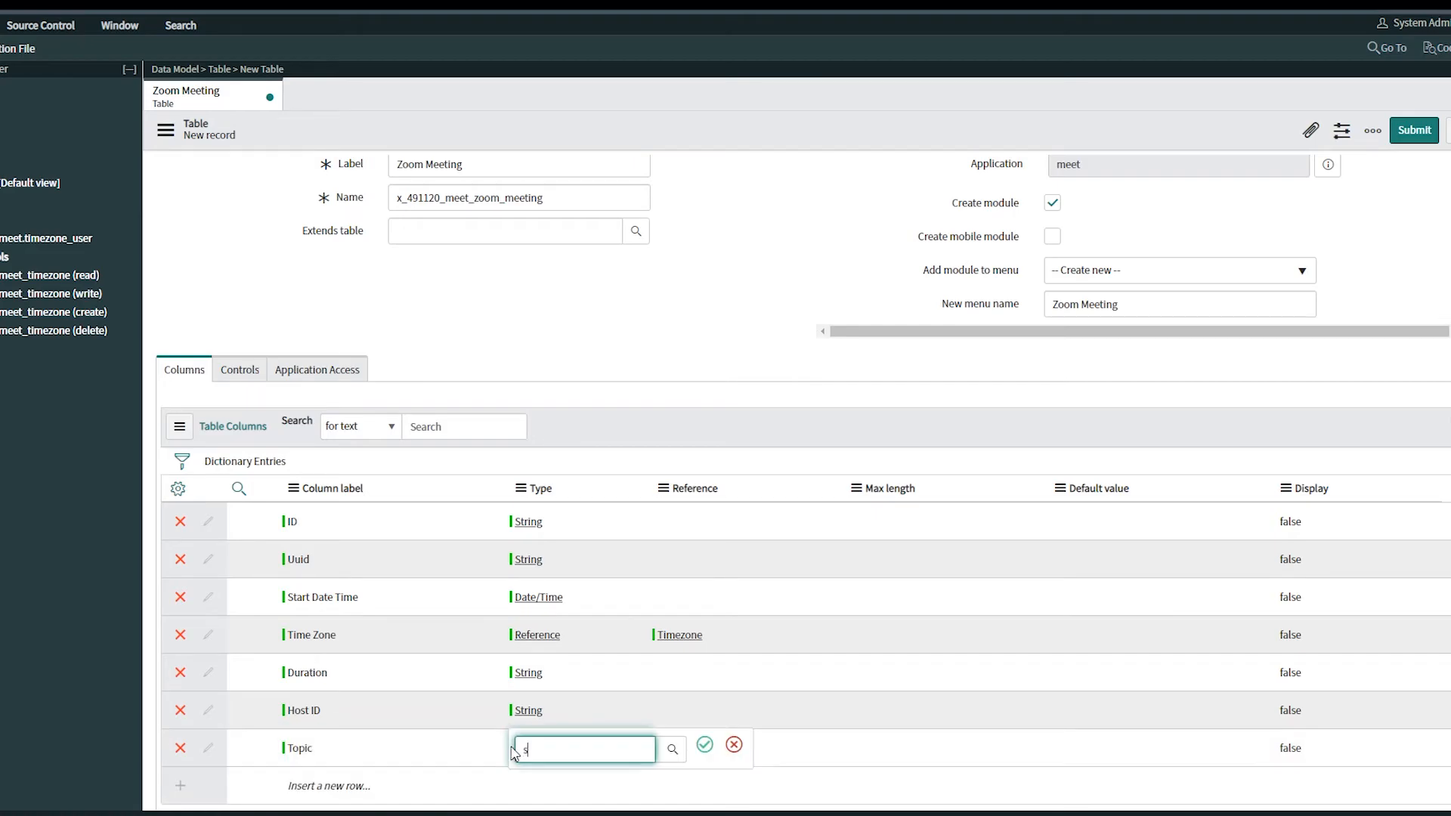
pyautogui.scroll(-2, 584, 650)
pyautogui.click(538, 665)
pyautogui.click(704, 594)
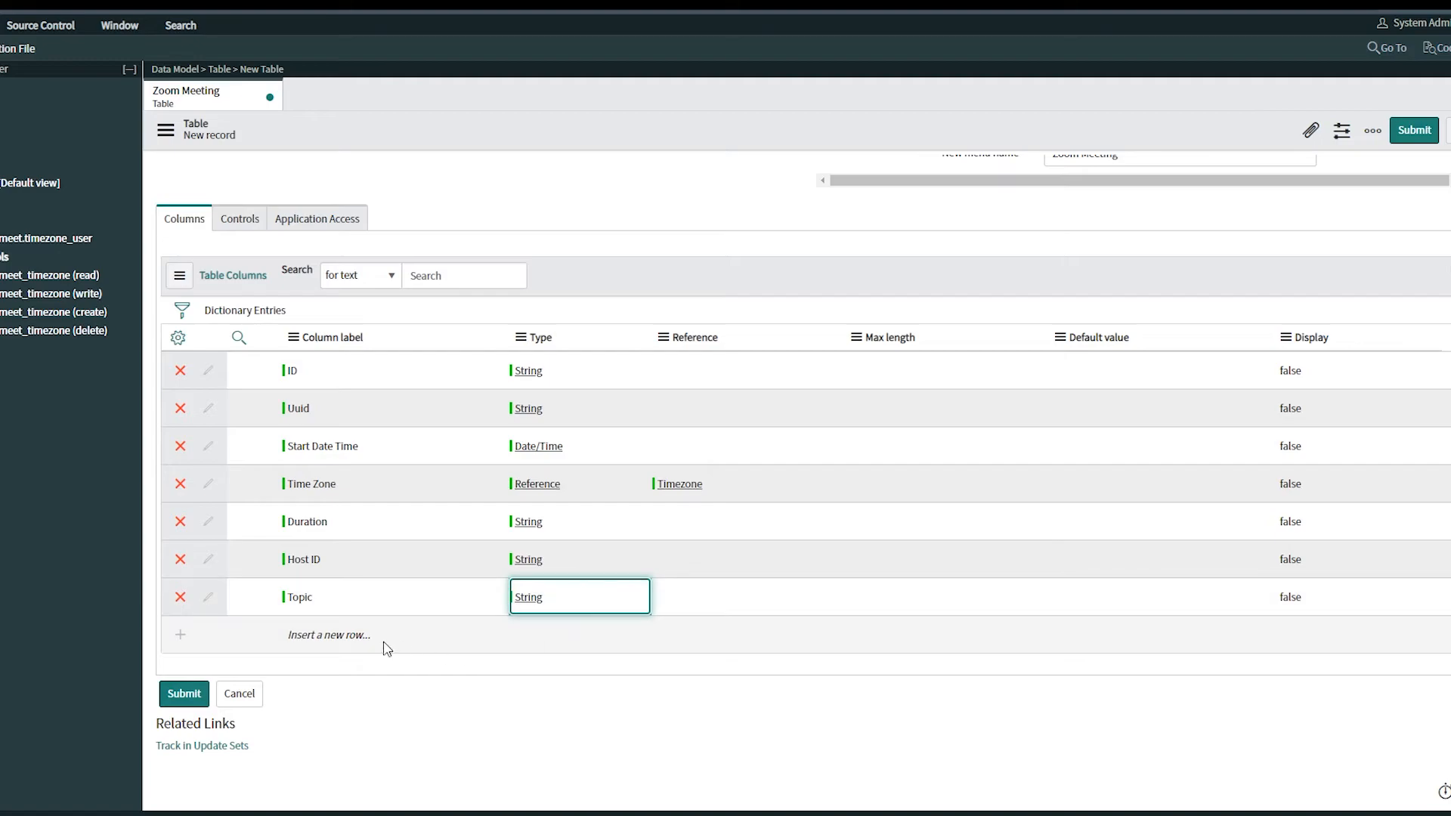
# Add a Join URL column of type URL
pyautogui.click(361, 635)
pyautogui.write('Join URL')
pyautogui.click(450, 631)
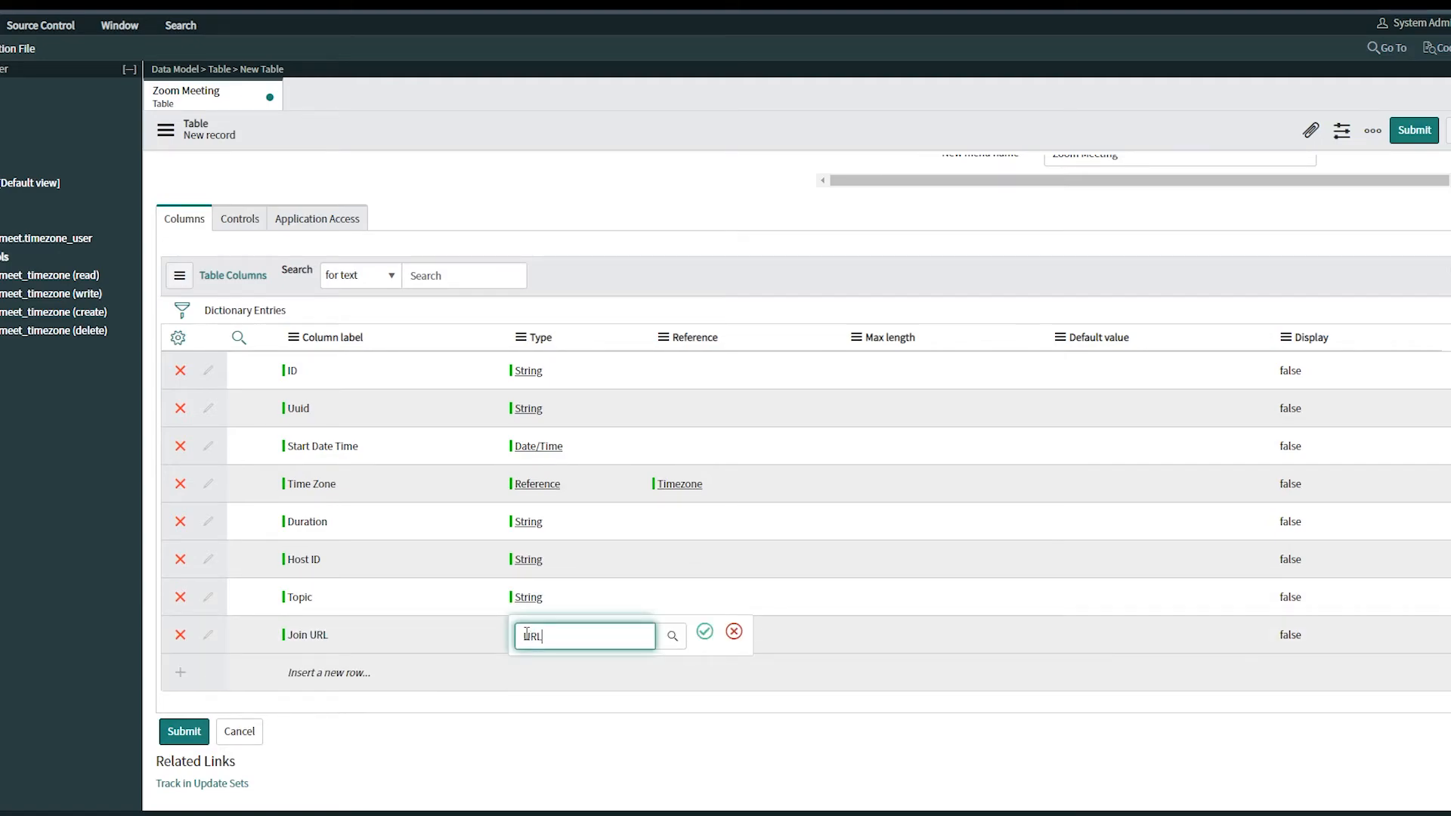
pyautogui.write('URL')
pyautogui.press('Return')
# Add a Password column of type String
pyautogui.click(340, 672)
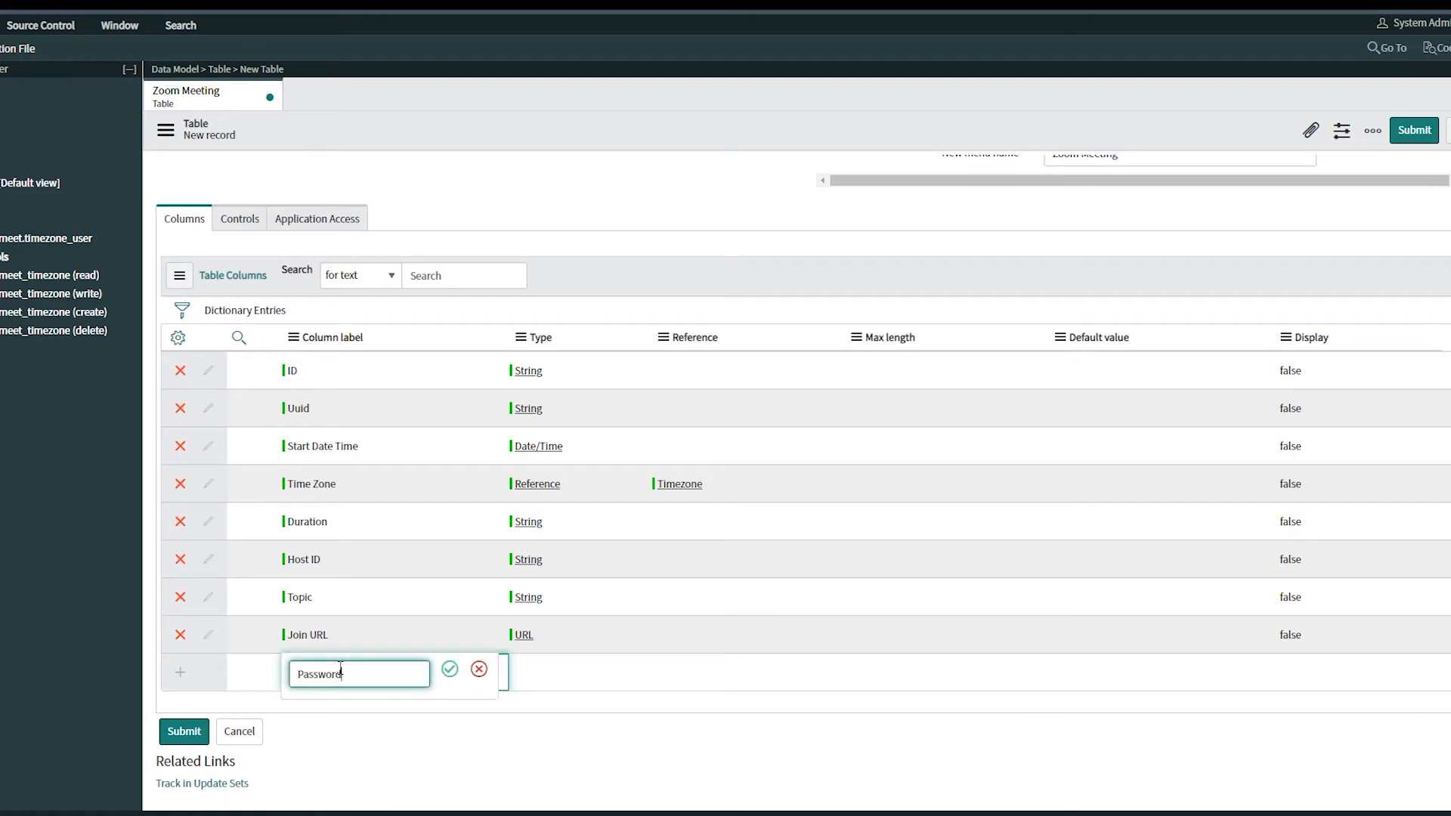
pyautogui.click(449, 670)
pyautogui.write('String')
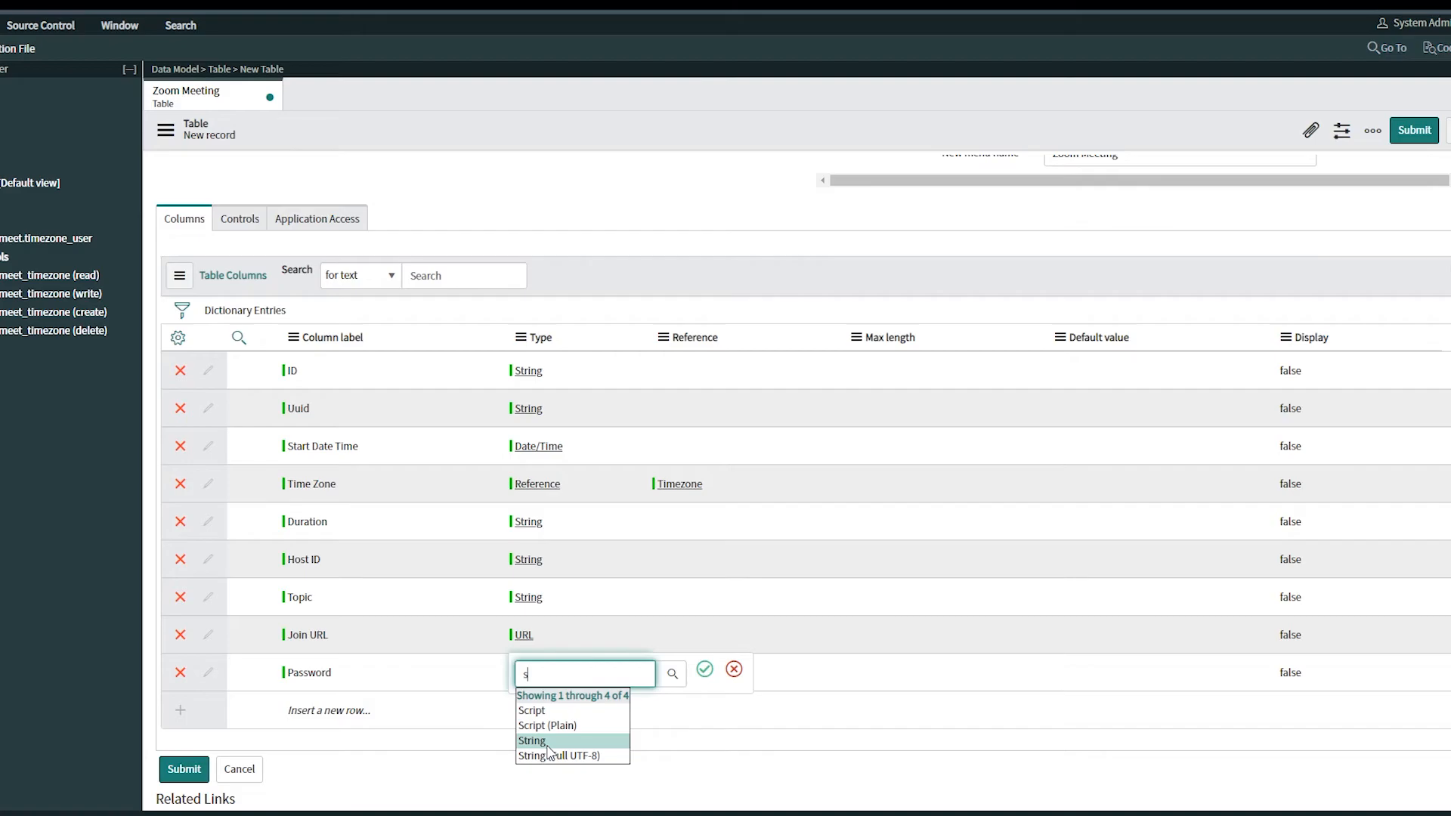
pyautogui.click(706, 671)
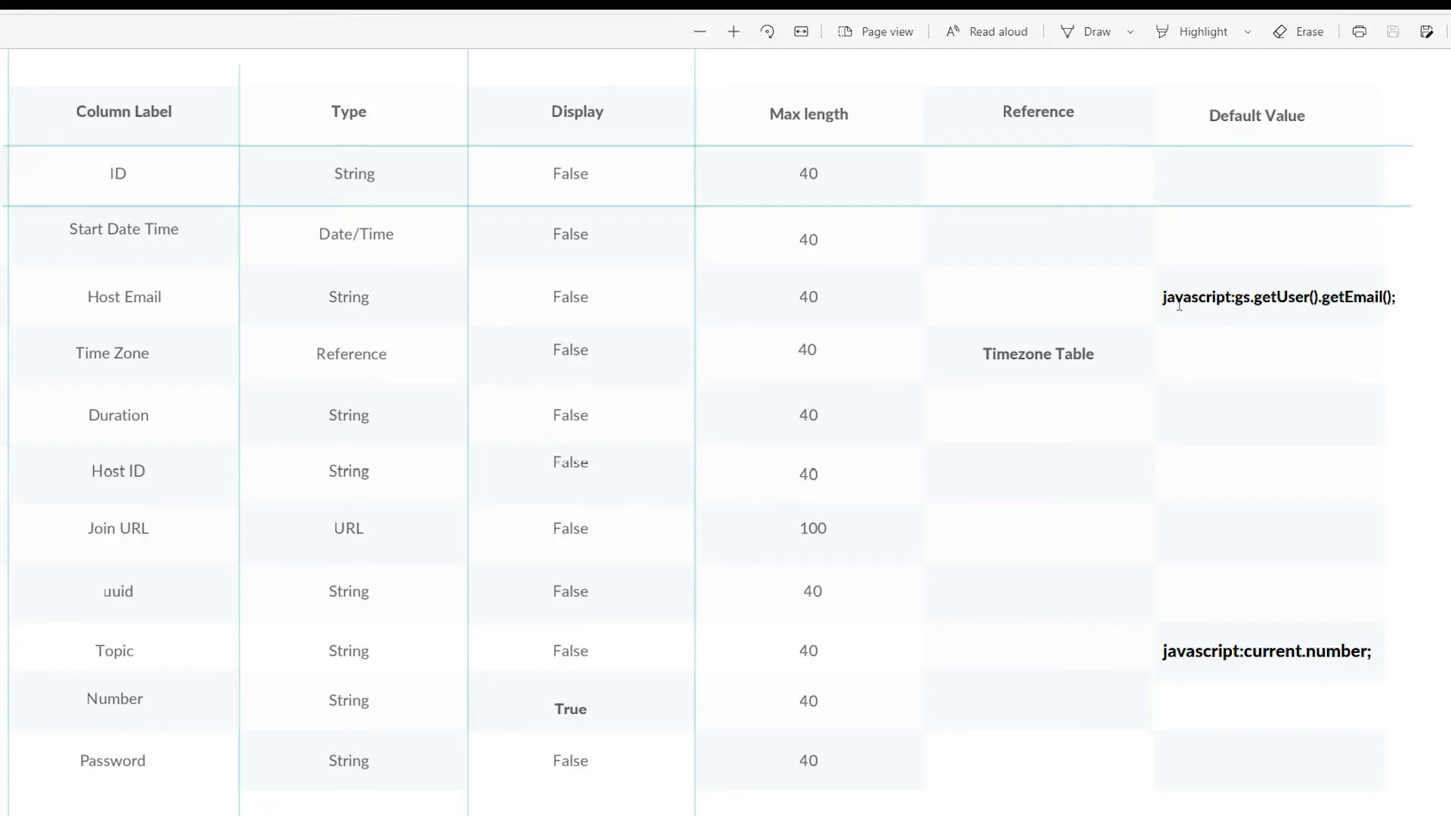
# Add a Host Email column of type String with default value javascript:gs.getUser().getEmail(); copied from the PDF
pyautogui.moveTo(1162, 297); pyautogui.dragTo(1396, 298)
pyautogui.hotkey('ctrl', 'c')
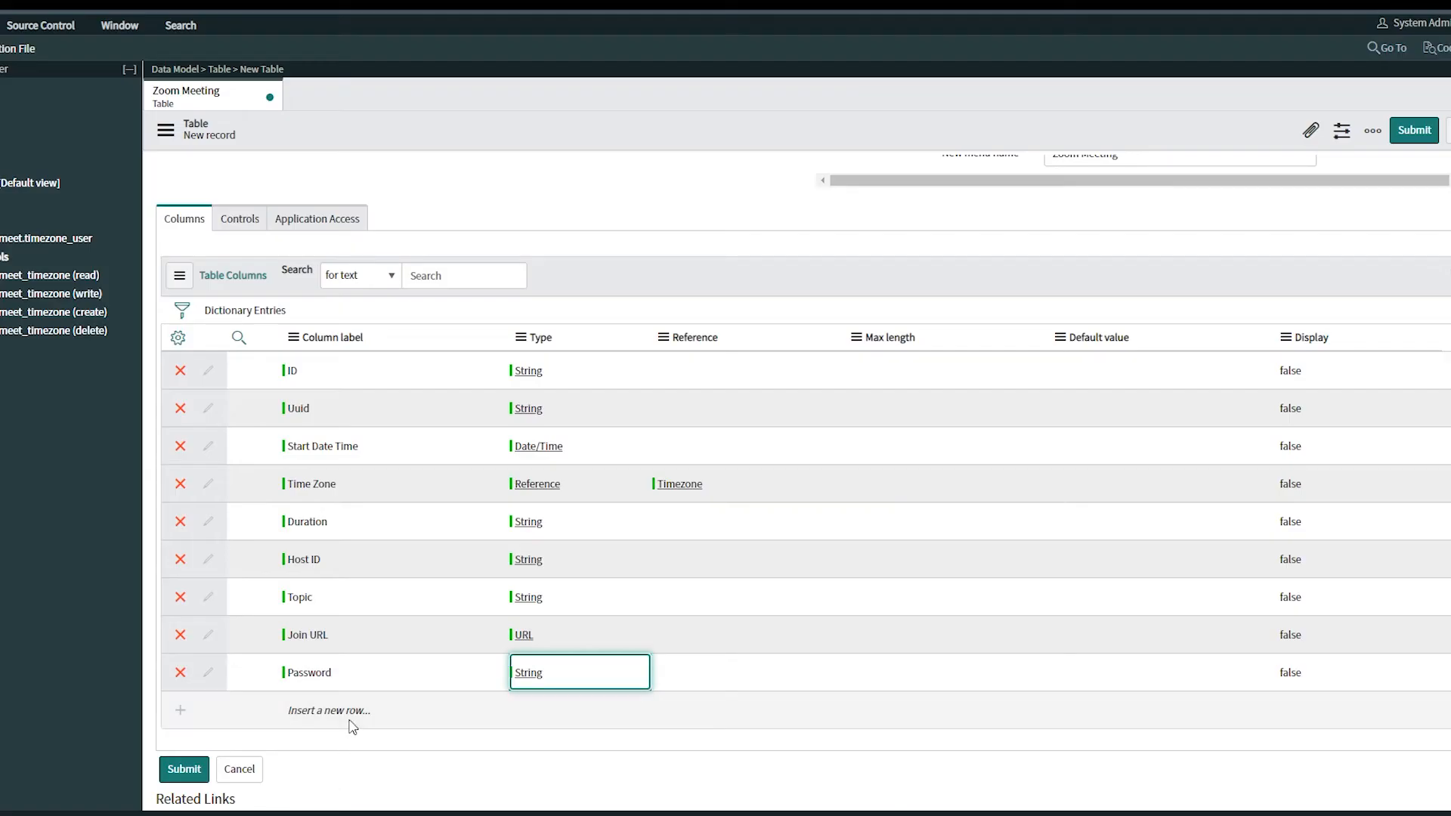
pyautogui.click(336, 710)
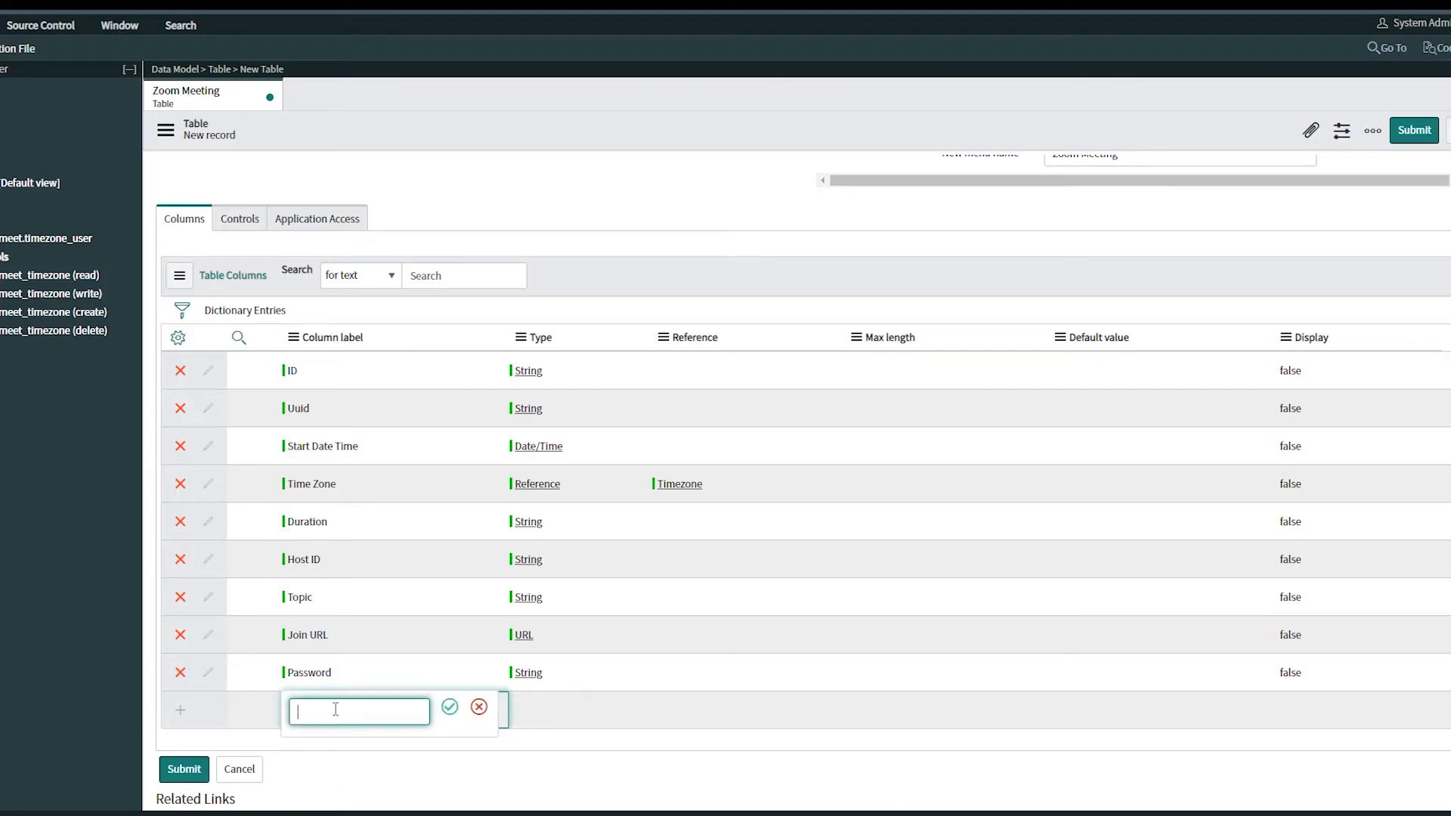
pyautogui.click(450, 708)
pyautogui.doubleClick(542, 710)
pyautogui.write('s')
pyautogui.click(532, 779)
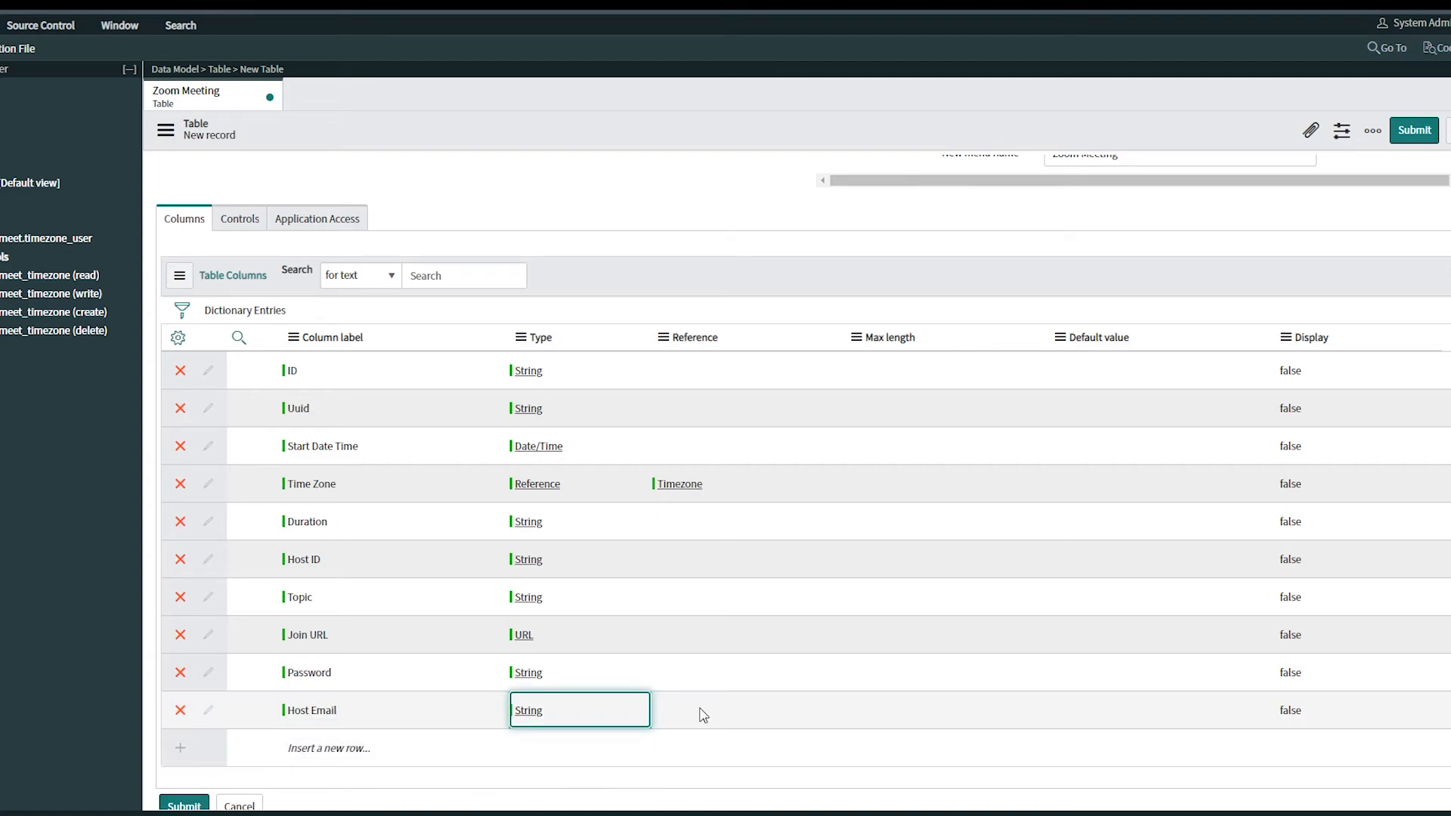
pyautogui.doubleClick(1118, 710)
pyautogui.hotkey('ctrl', 'v')
pyautogui.click(1207, 707)
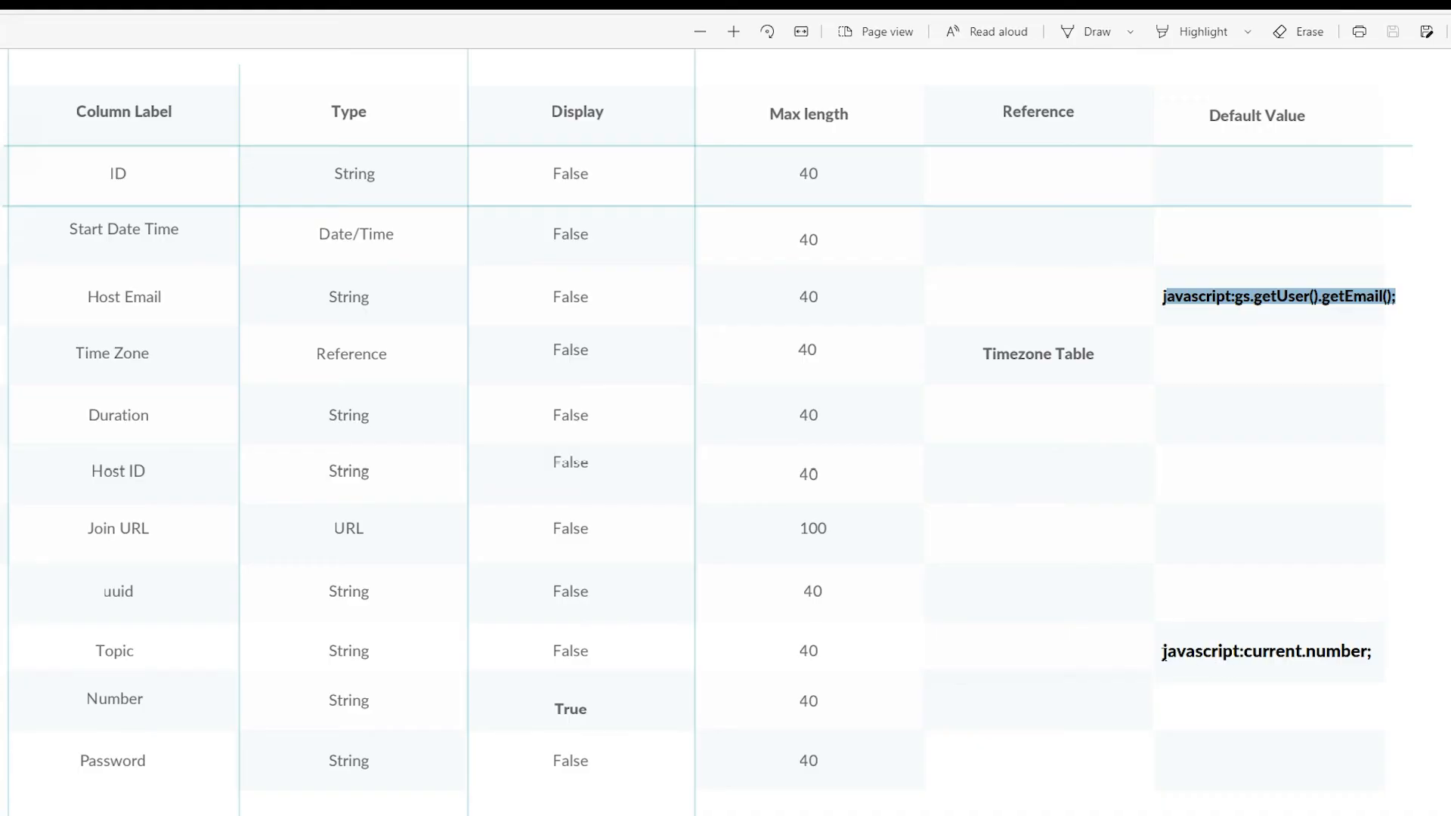
# Set the Topic column's default value to javascript:current.number; copied from the PDF, and submit the table
pyautogui.moveTo(1164, 652); pyautogui.dragTo(1372, 652)
pyautogui.hotkey('ctrl', 'c')
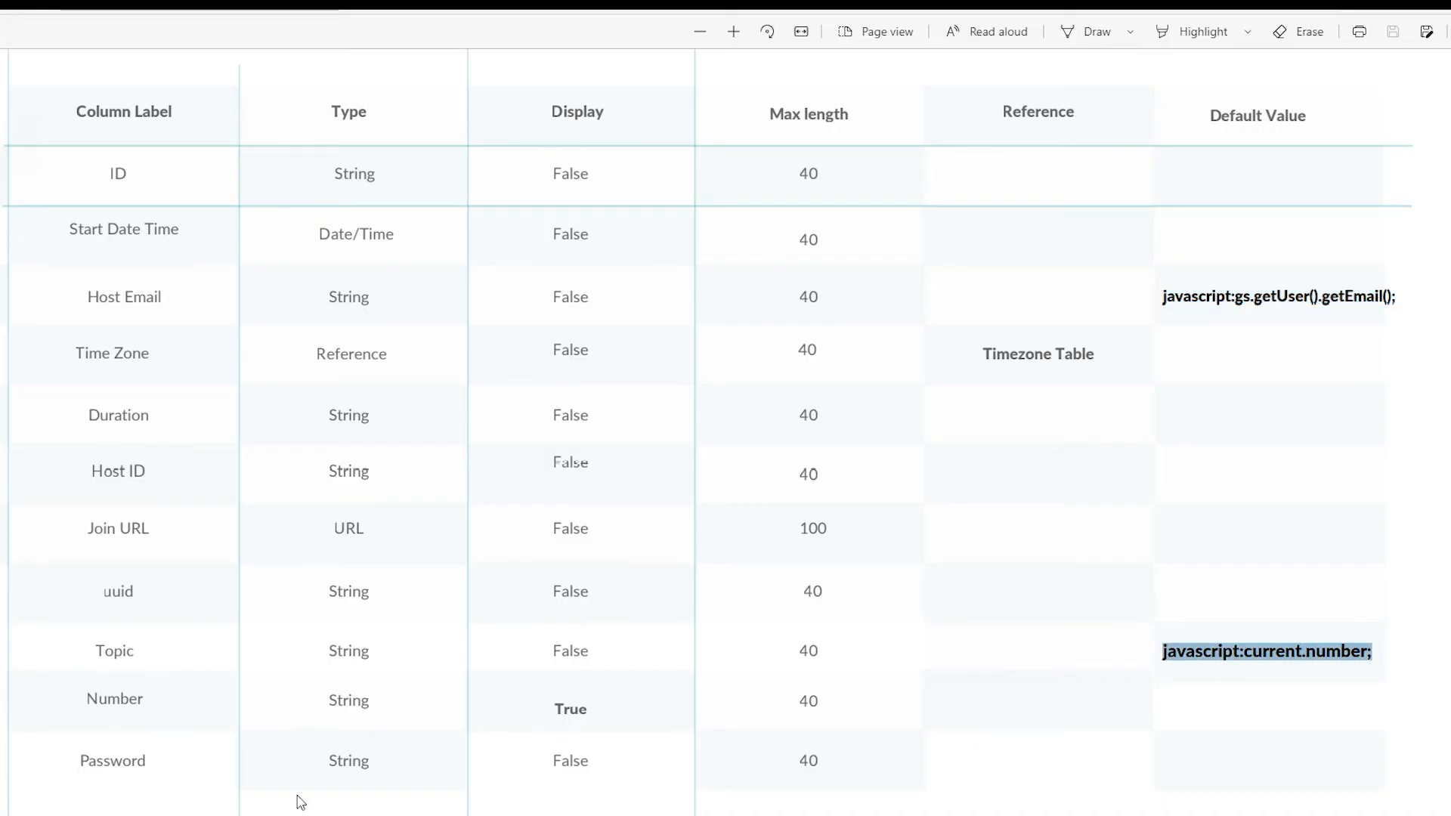
pyautogui.hotkey('alt', 'Tab')
pyautogui.doubleClick(1017, 596)
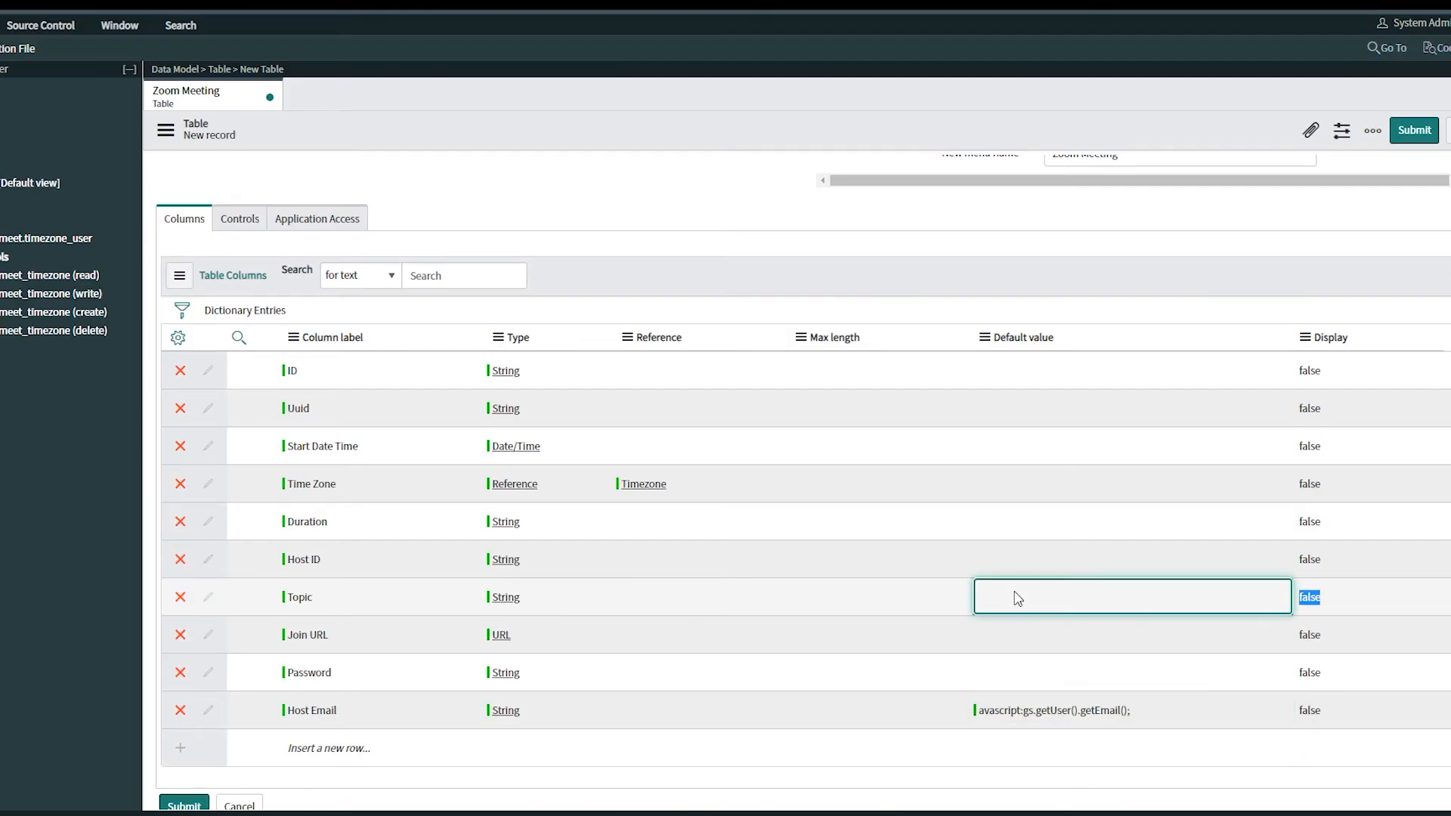
pyautogui.hotkey('ctrl', 'v')
pyautogui.click(1131, 593)
pyautogui.click(184, 806)
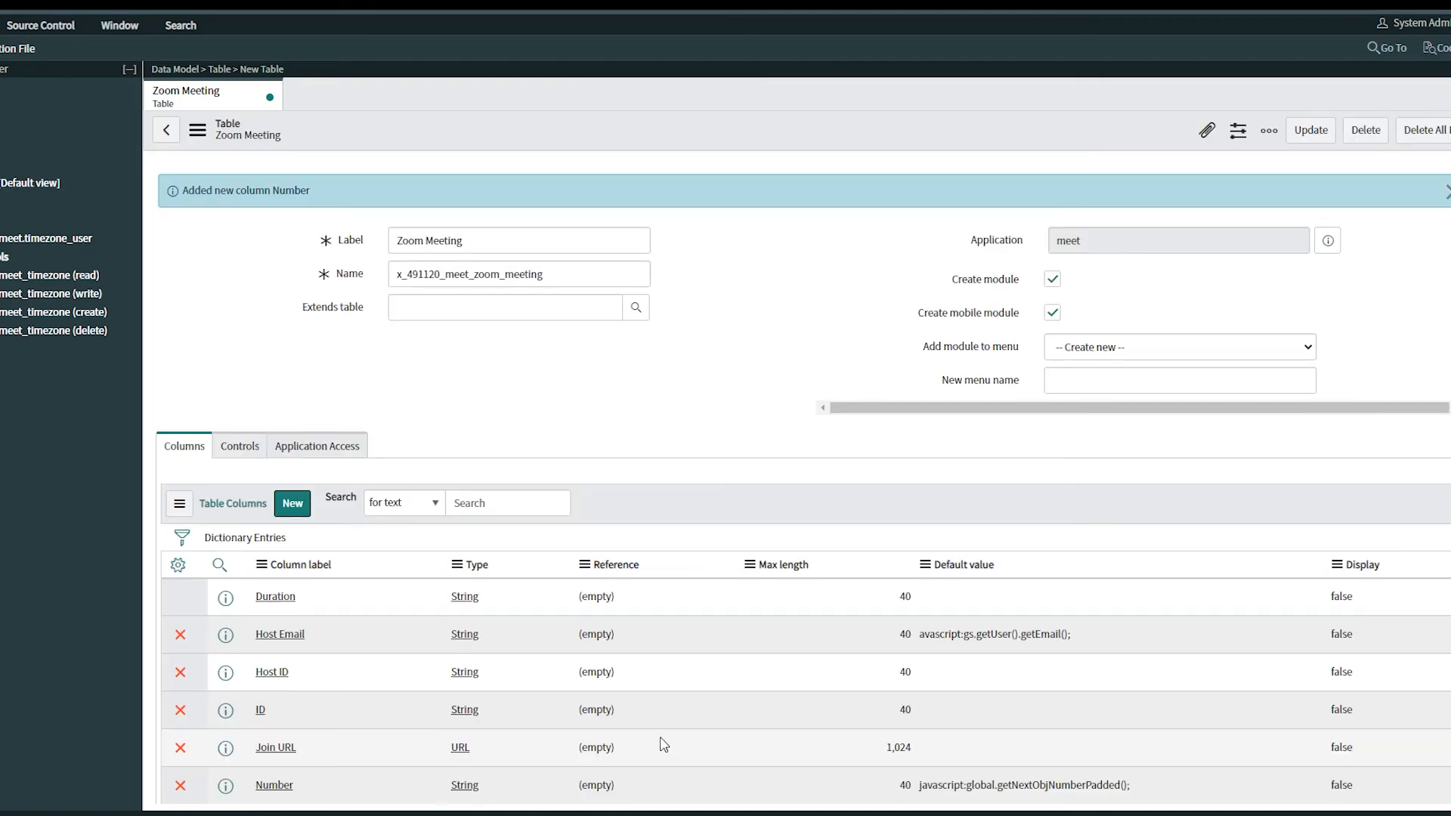
# Set the Number column's Display to true and save the table
pyautogui.scroll(-5, 756, 511)
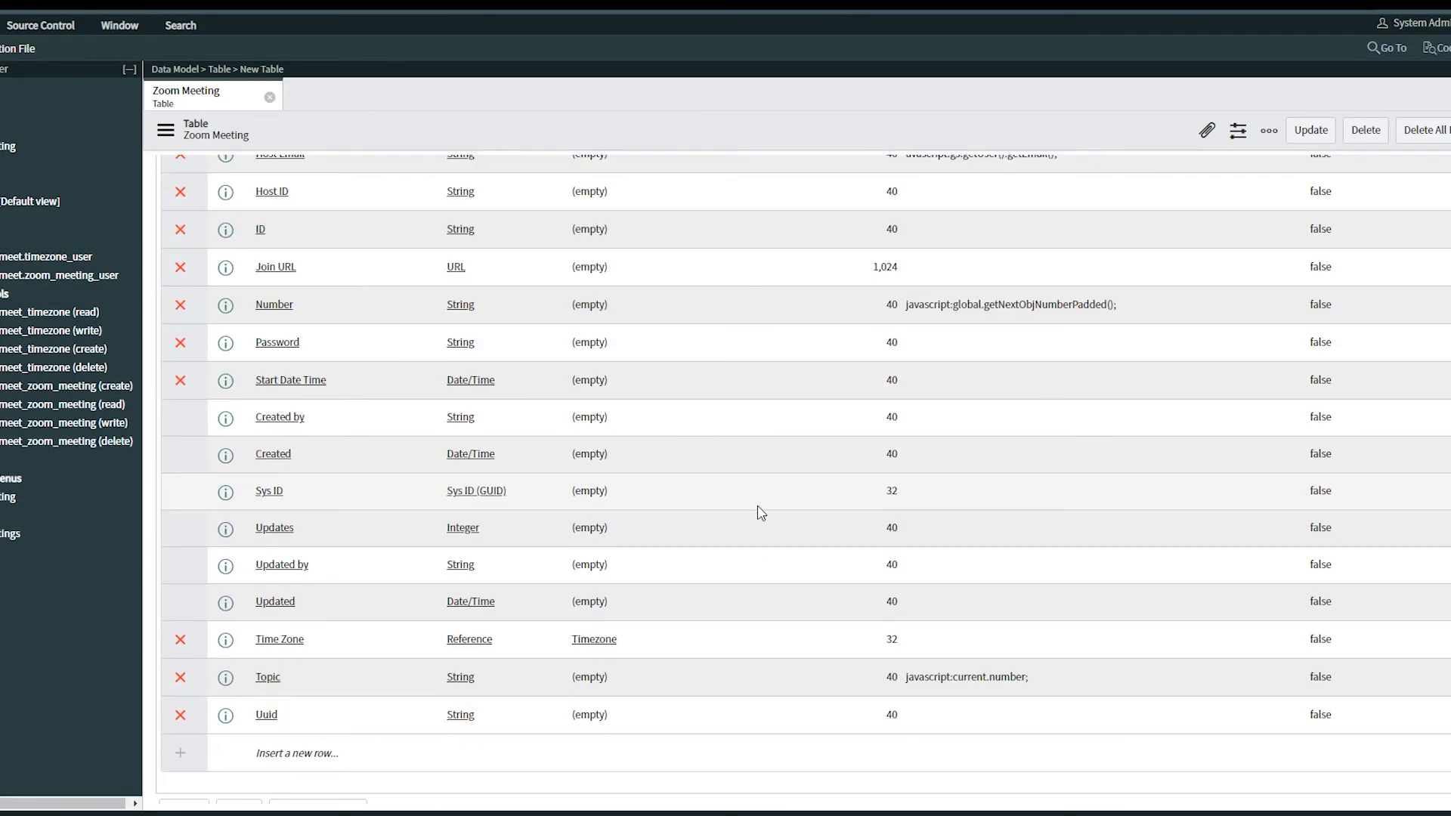
pyautogui.doubleClick(1372, 312)
pyautogui.click(1361, 306)
pyautogui.click(1342, 331)
pyautogui.press('Return')
pyautogui.rightClick(719, 126)
pyautogui.click(725, 154)
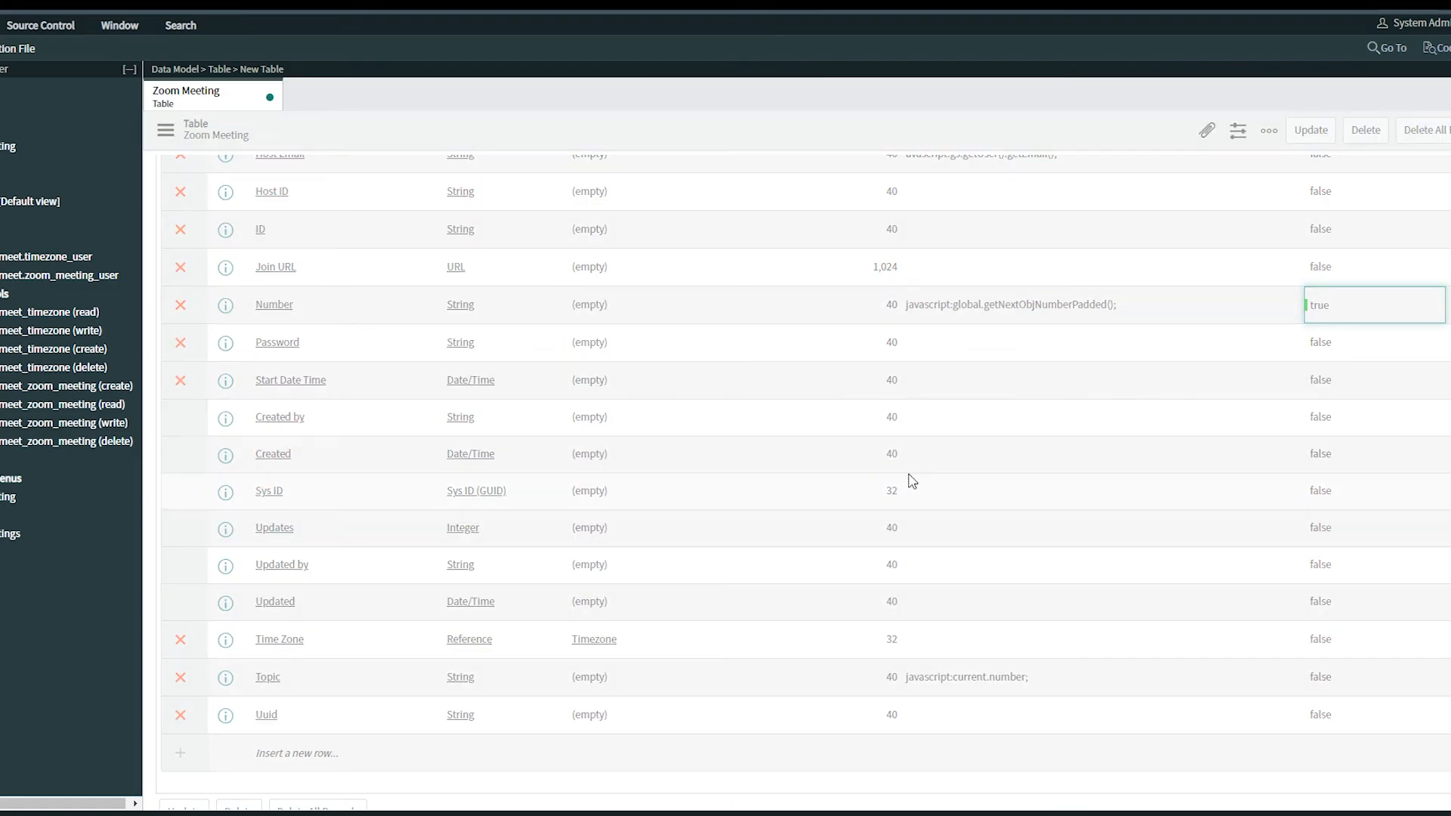
pyautogui.scroll(-10, 634, 397)
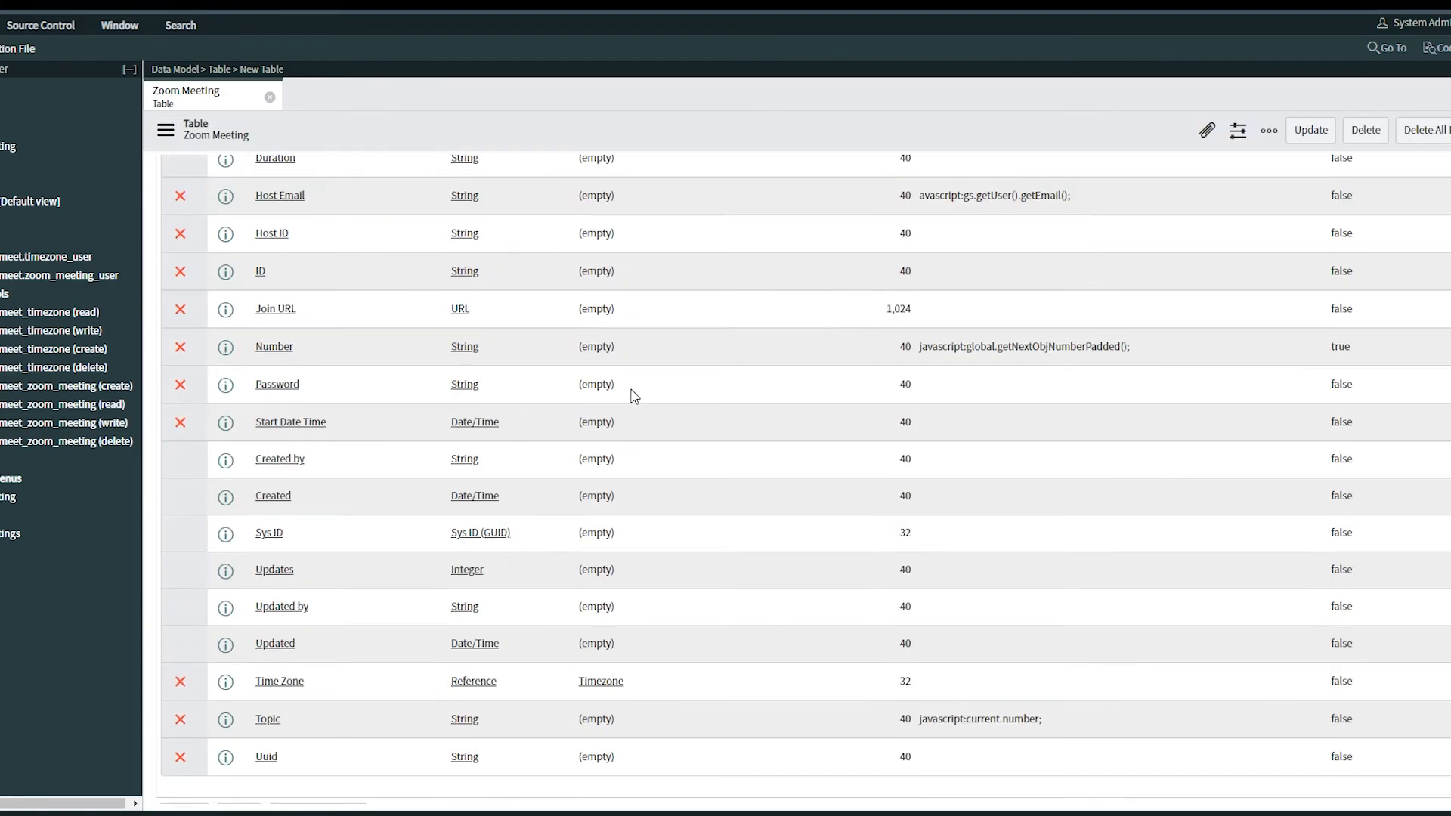
# Open Form Design, rename the lower section Meeting Details and set it to two columns
pyautogui.click(182, 489)
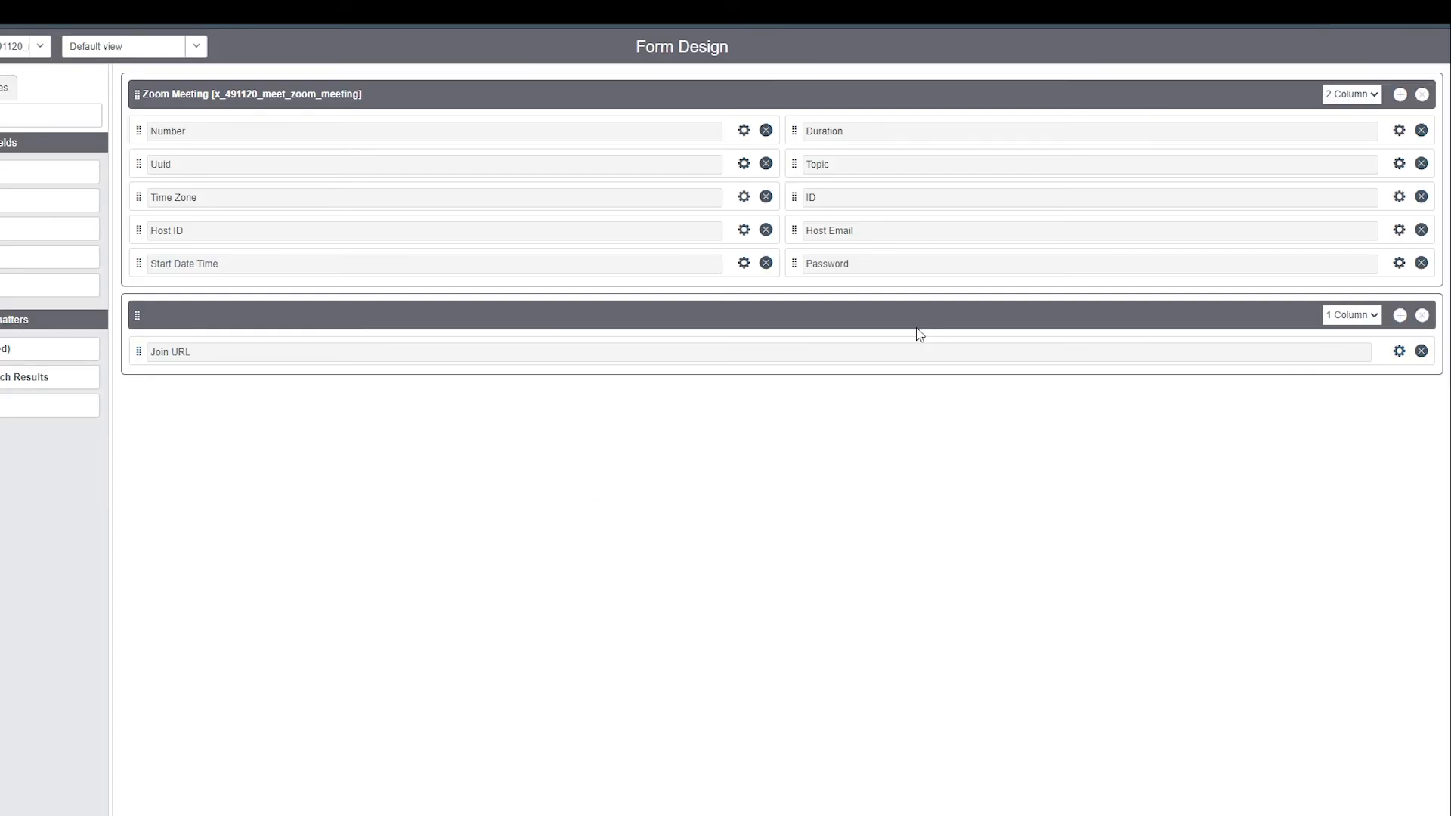
pyautogui.click(915, 318)
pyautogui.write('Meeting Details')
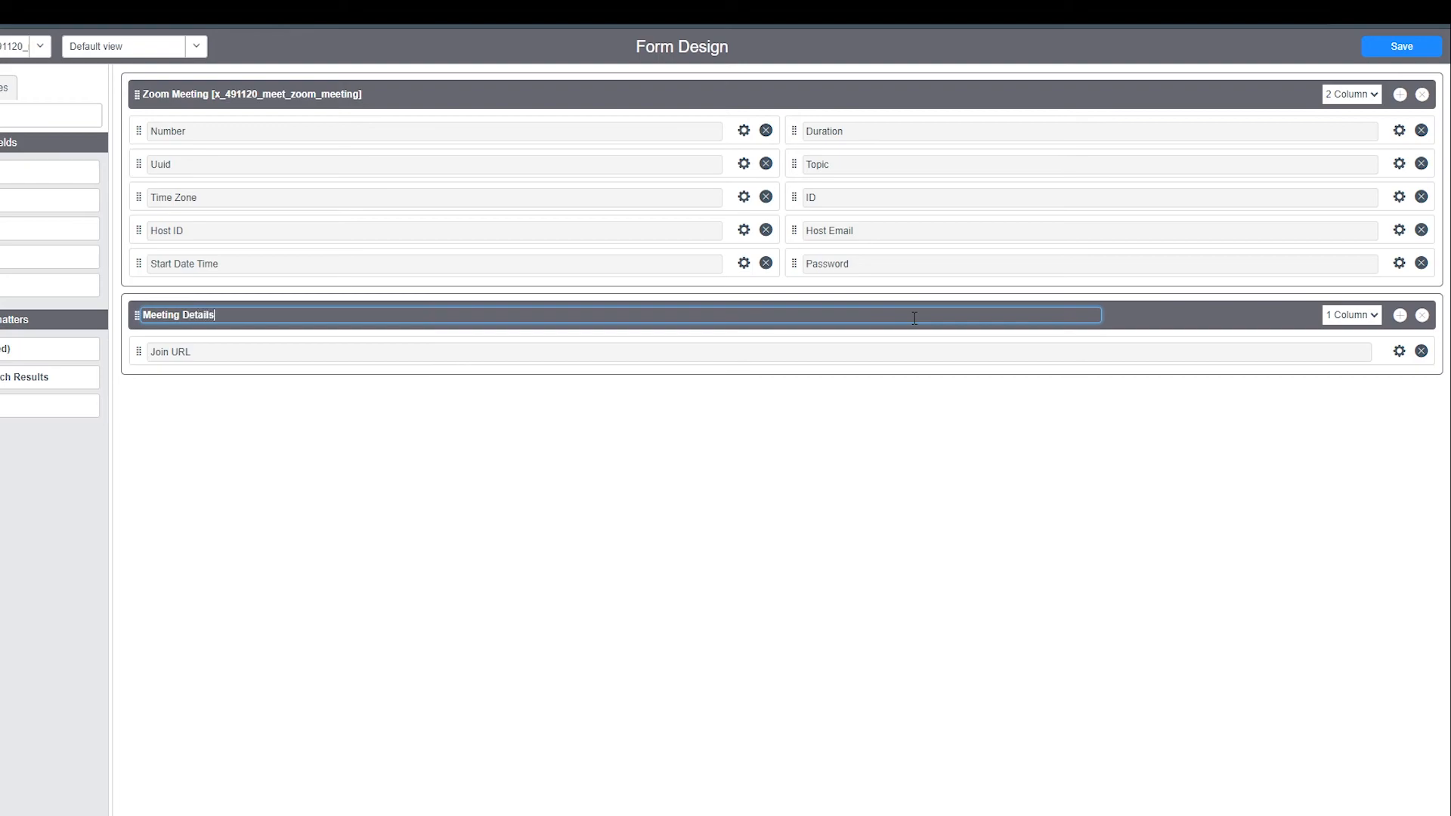
pyautogui.click(1352, 314)
pyautogui.click(1346, 338)
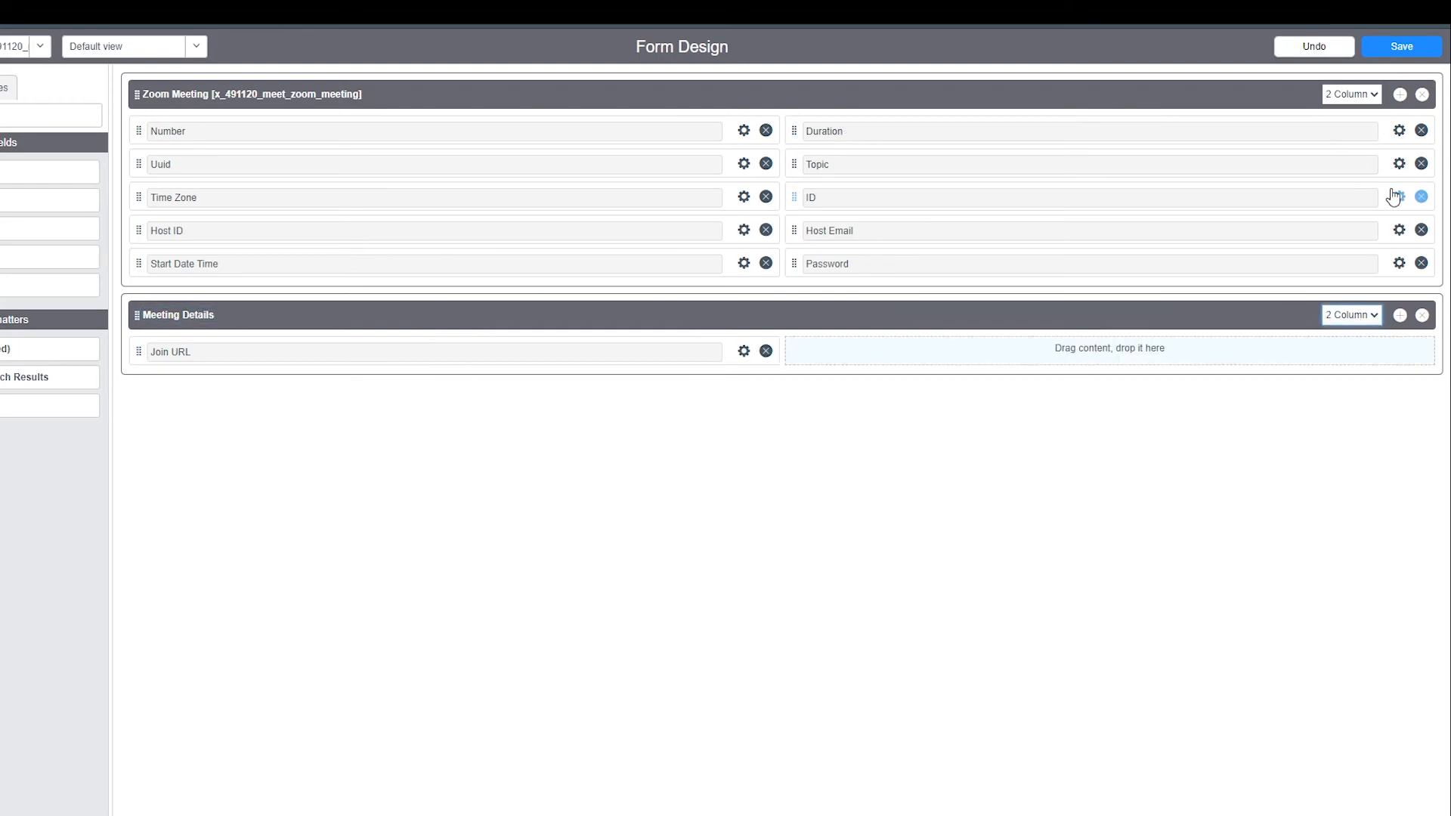
# Rearrange the fields so ID, Host ID, Uuid and Join URL sit in Meeting Details and the rest in Zoom Meeting
pyautogui.moveTo(830, 305); pyautogui.dragTo(699, 349)
pyautogui.moveTo(1362, 189); pyautogui.dragTo(1302, 207)
pyautogui.moveTo(718, 220); pyautogui.dragTo(1321, 310)
pyautogui.moveTo(726, 338); pyautogui.dragTo(1252, 323)
pyautogui.moveTo(1393, 323); pyautogui.dragTo(725, 353)
pyautogui.moveTo(743, 167); pyautogui.dragTo(1388, 303)
pyautogui.moveTo(741, 161); pyautogui.dragTo(718, 198)
pyautogui.moveTo(1394, 129); pyautogui.dragTo(710, 220)
pyautogui.moveTo(741, 161); pyautogui.dragTo(710, 149)
# Set the Number, Host Email, ID and Host ID fields to Read Only in their field properties
pyautogui.click(744, 130)
pyautogui.click(288, 293)
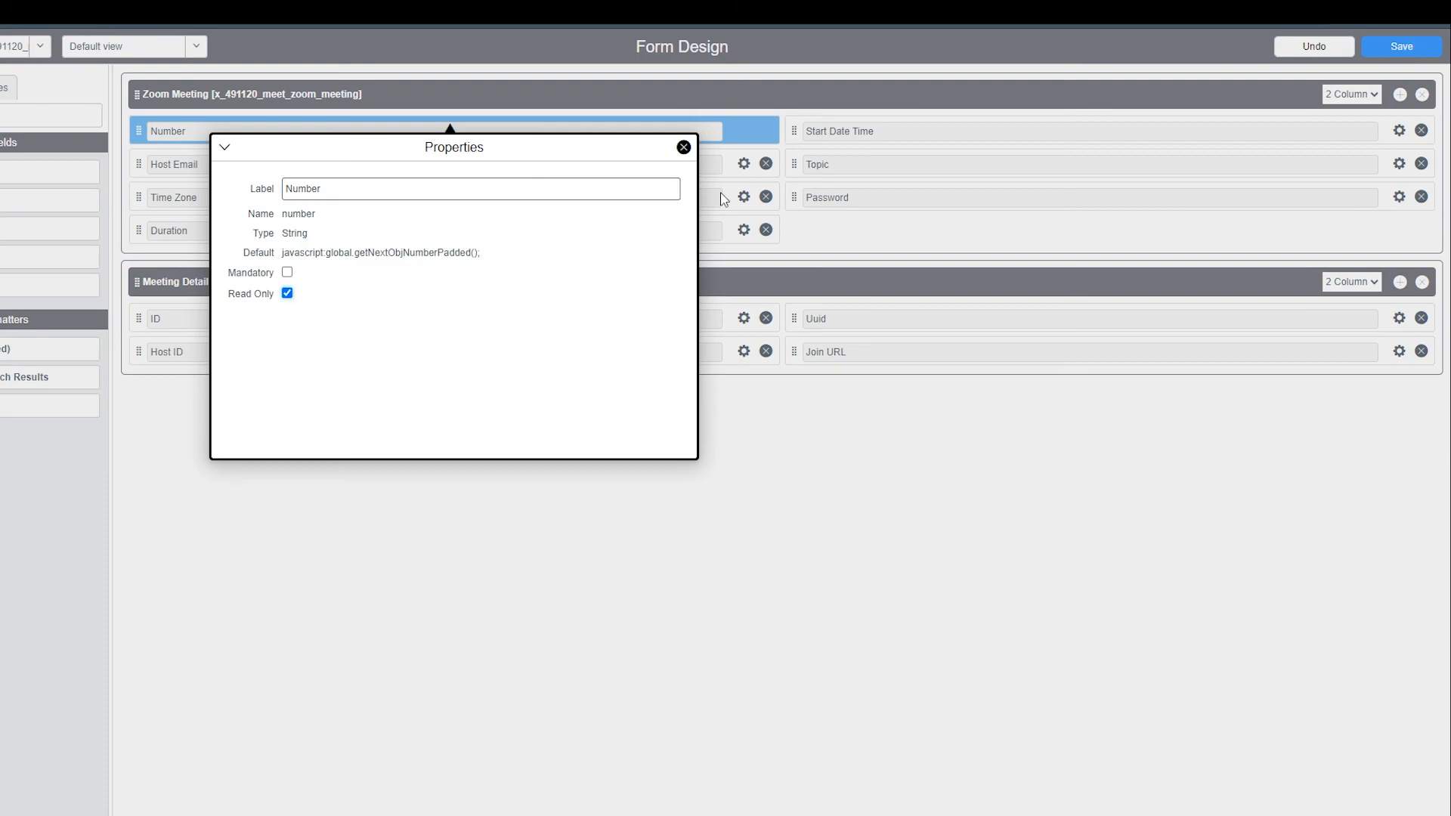
pyautogui.click(723, 197)
pyautogui.click(744, 164)
pyautogui.click(288, 368)
pyautogui.click(743, 317)
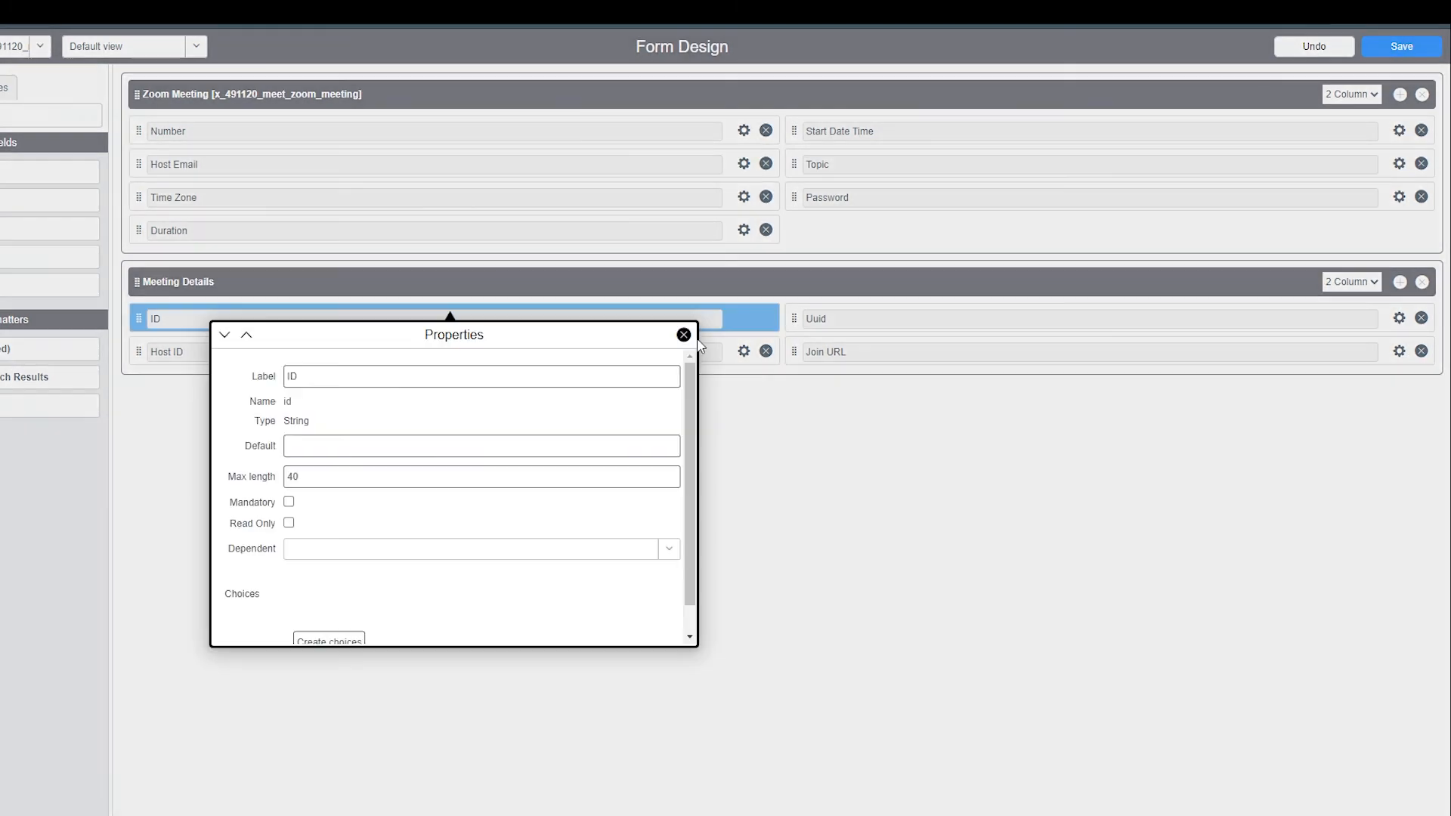
pyautogui.click(289, 522)
pyautogui.click(744, 351)
pyautogui.click(288, 555)
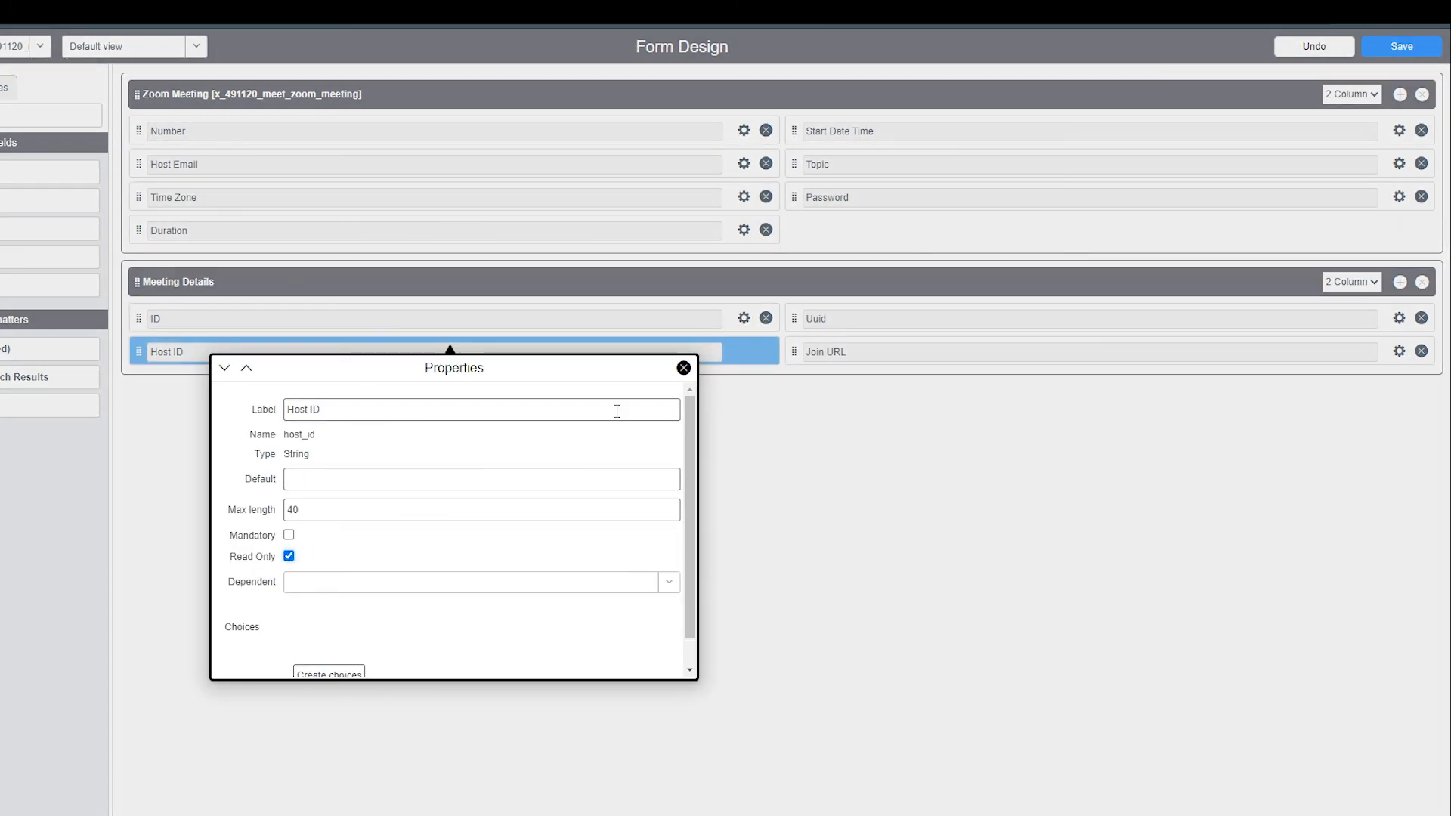
pyautogui.click(683, 367)
# Set the Uuid and Join URL fields to Read Only and save the form design
pyautogui.click(1399, 317)
pyautogui.click(944, 522)
pyautogui.click(1338, 335)
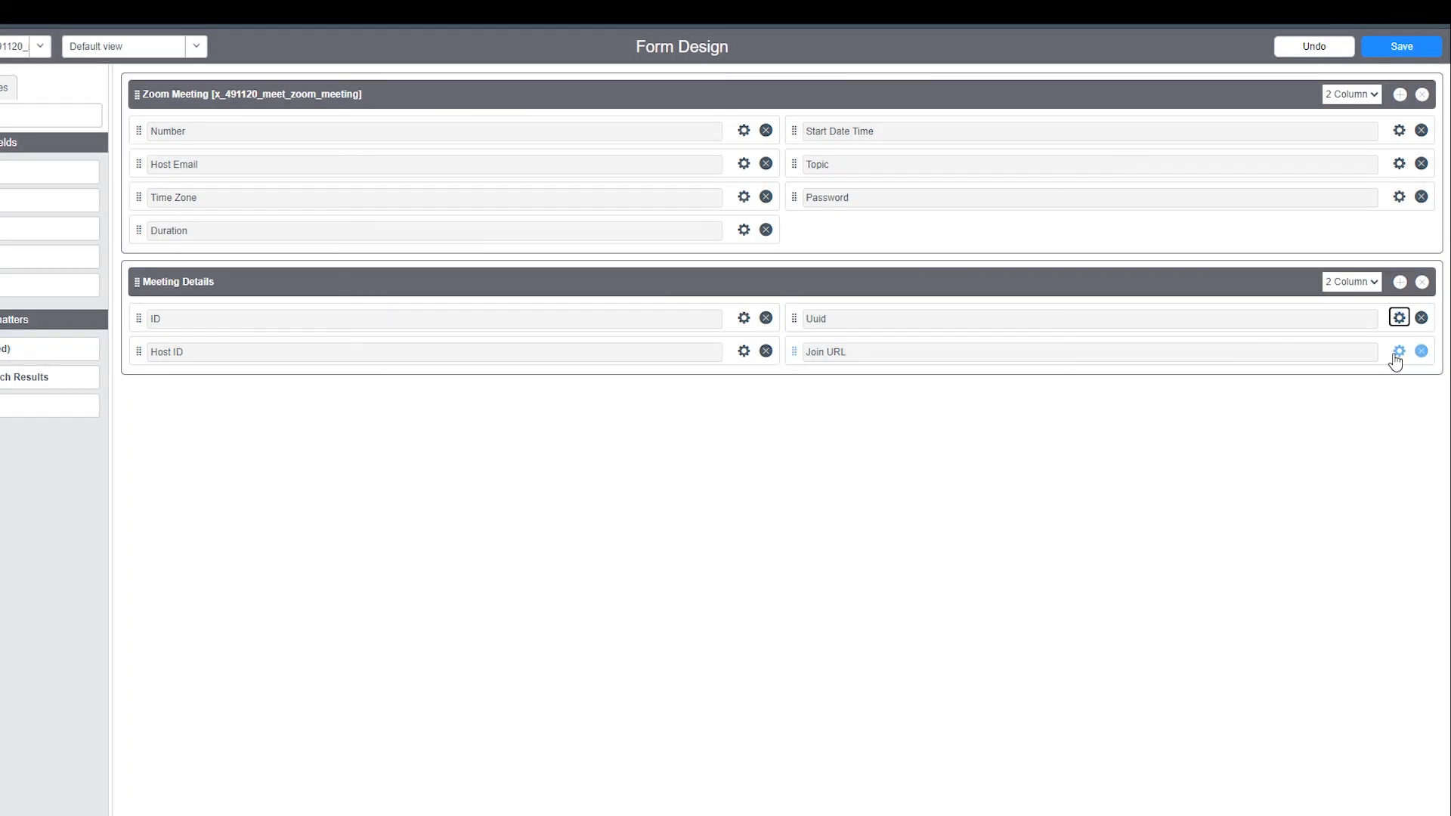
pyautogui.click(1399, 351)
pyautogui.click(944, 496)
pyautogui.click(1337, 365)
pyautogui.click(1400, 53)
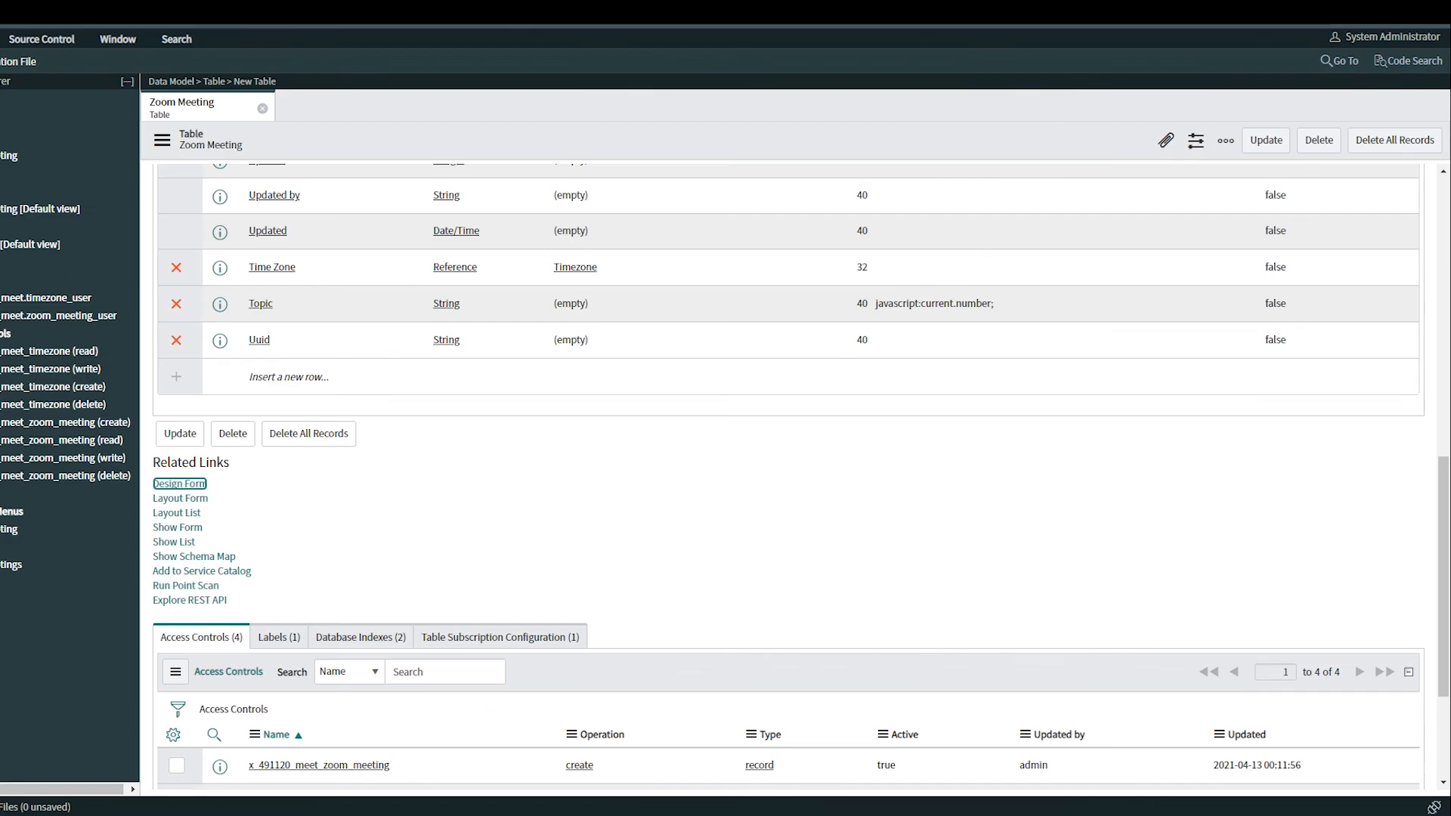
# Open the Zoom Meeting form preview and inspect the Number and Host Email fields
pyautogui.click(177, 527)
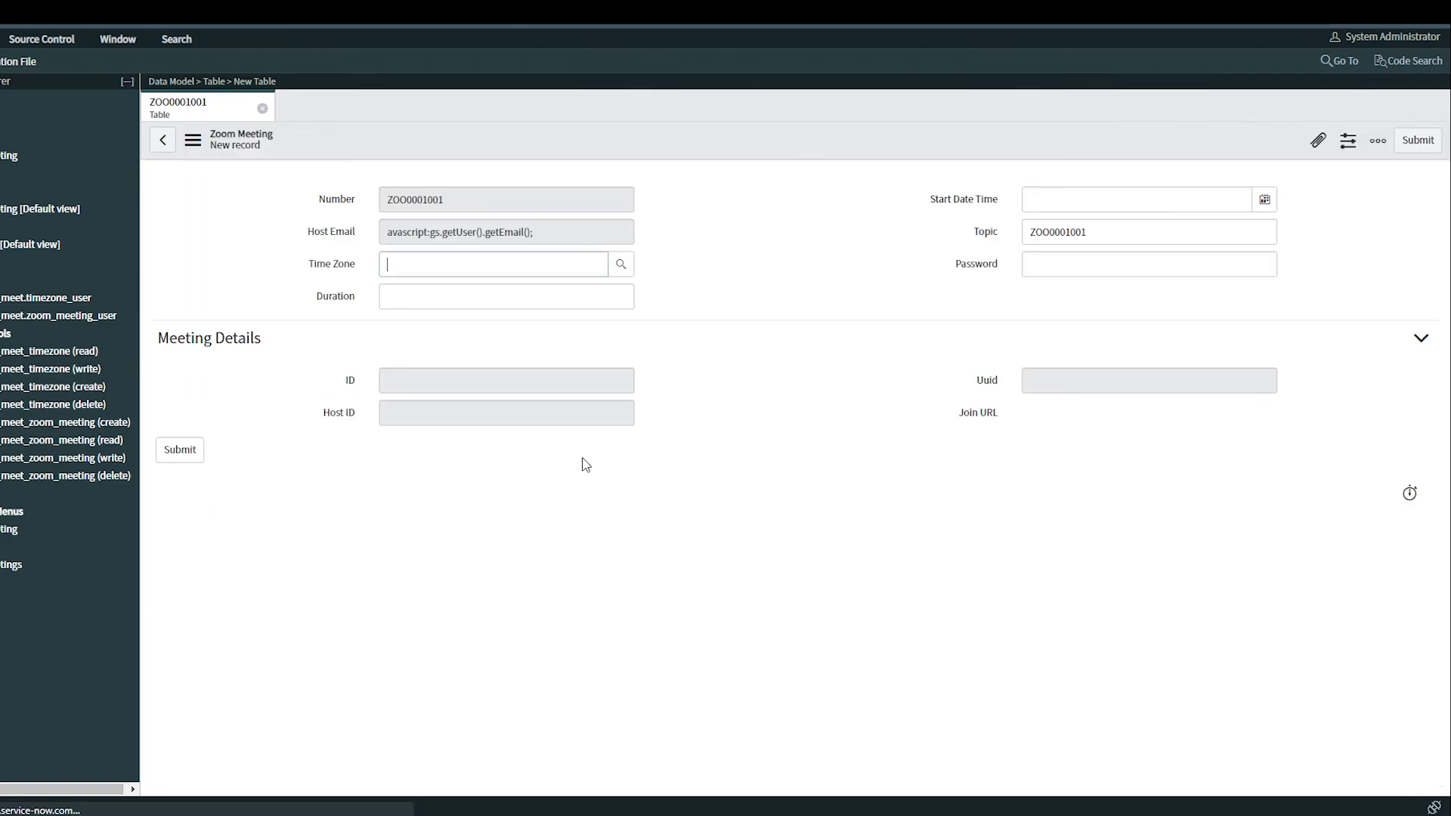
pyautogui.doubleClick(434, 199)
pyautogui.doubleClick(385, 233)
pyautogui.click(761, 243)
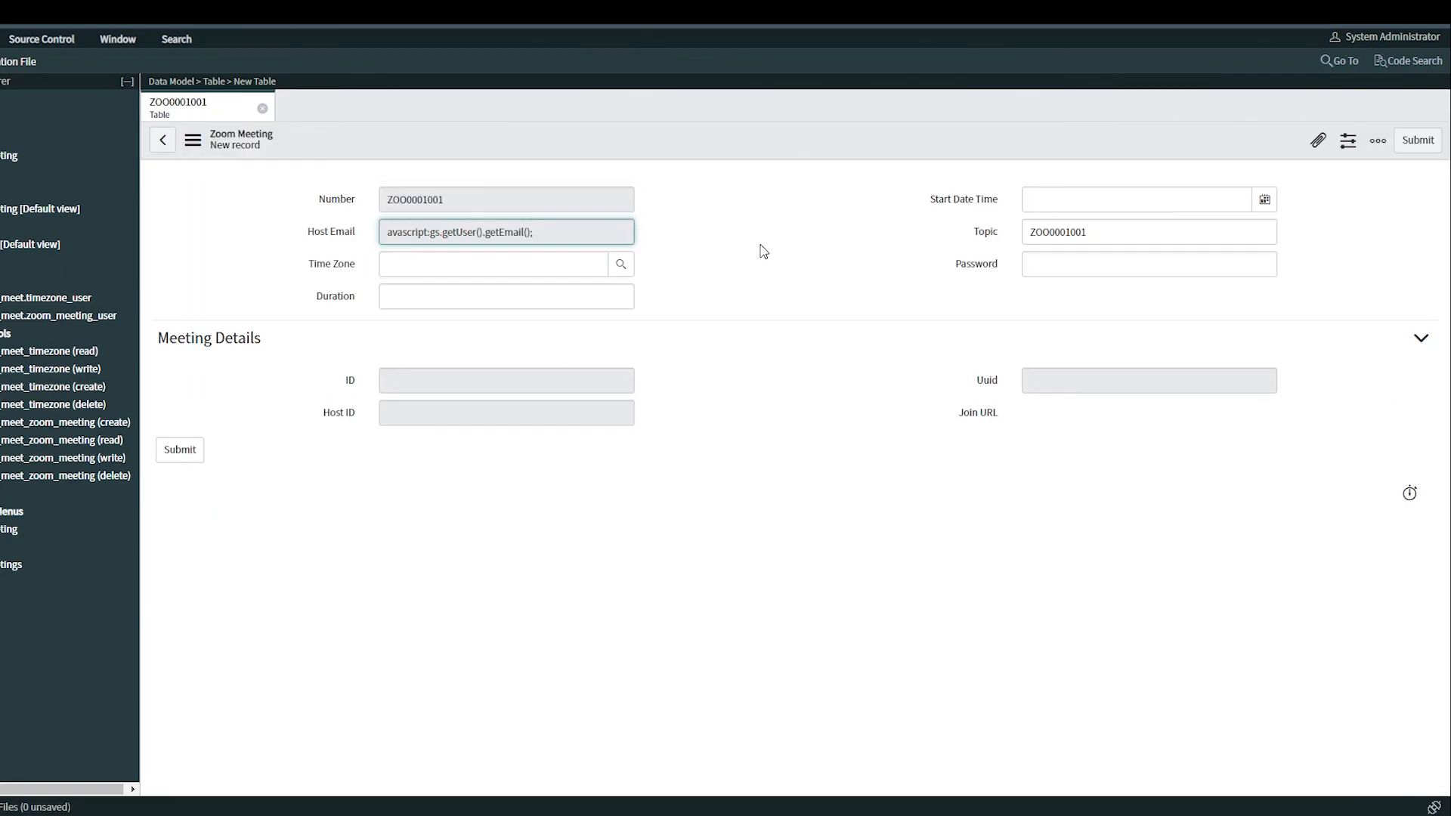
# Close the form and correct the Host Email column's default value to javascript:gs.getUser().getEmail(); in the table
pyautogui.click(262, 108)
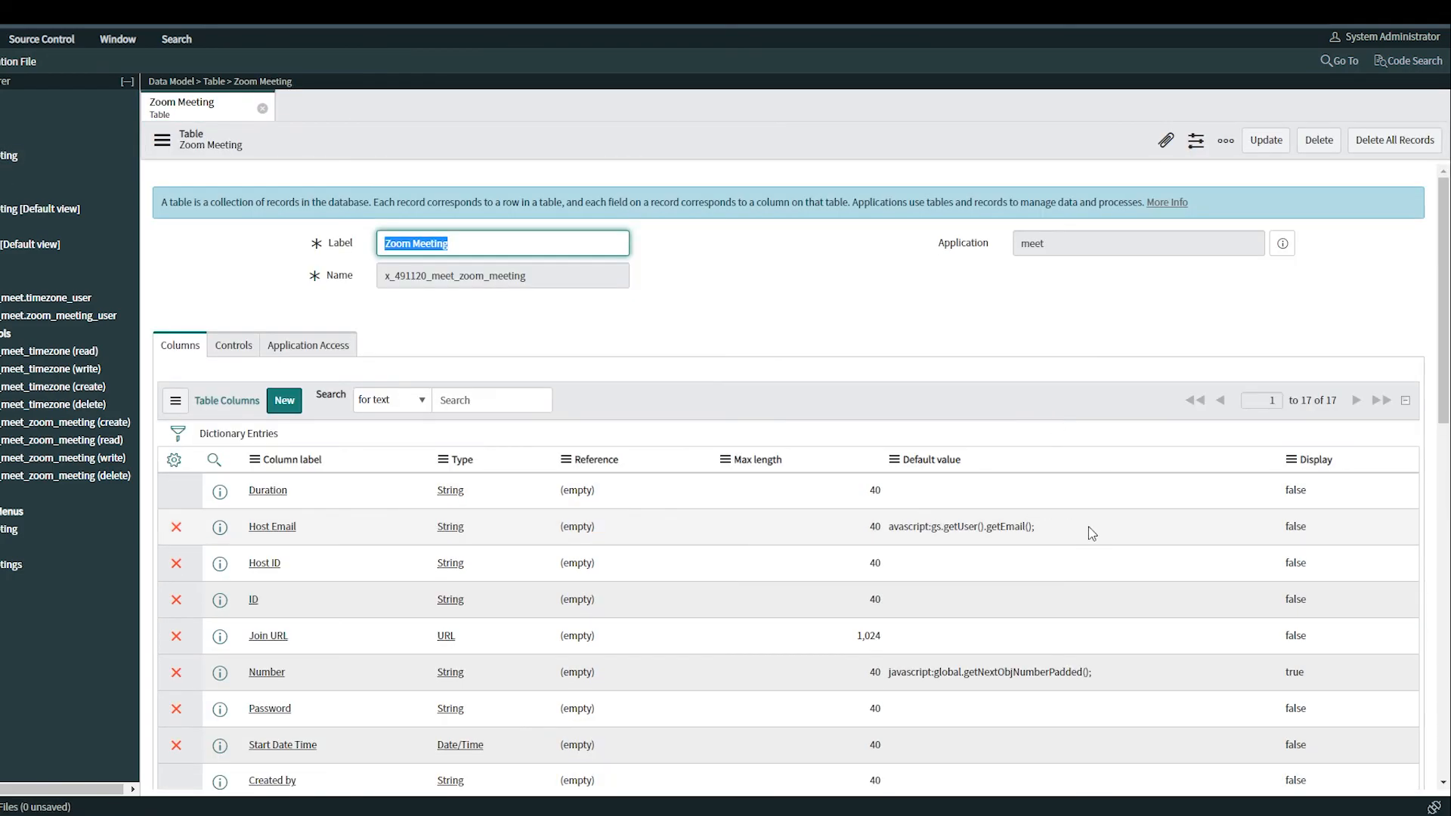
pyautogui.doubleClick(980, 529)
pyautogui.click(981, 534)
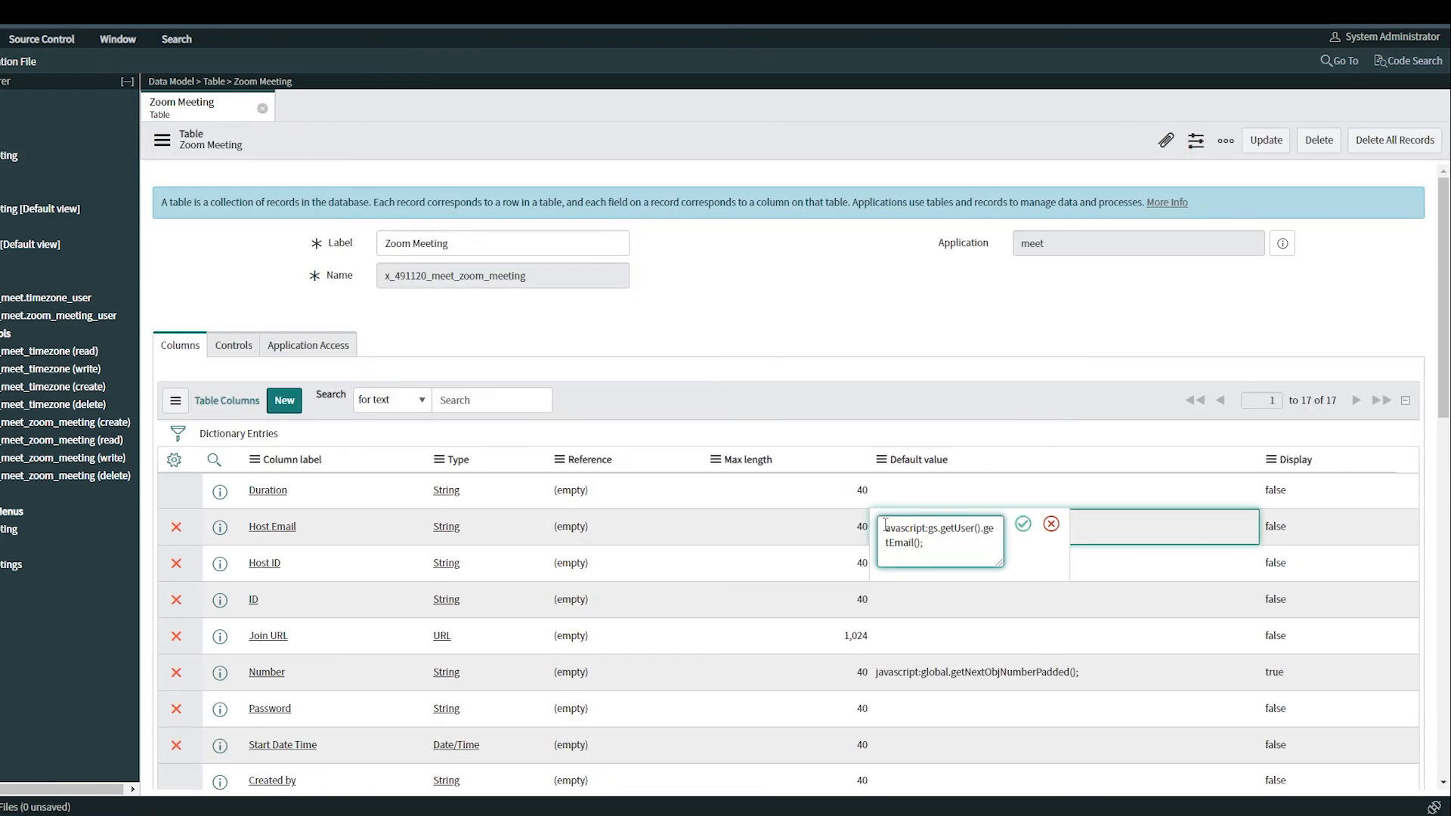
pyautogui.click(1022, 524)
pyautogui.rightClick(828, 143)
pyautogui.click(828, 143)
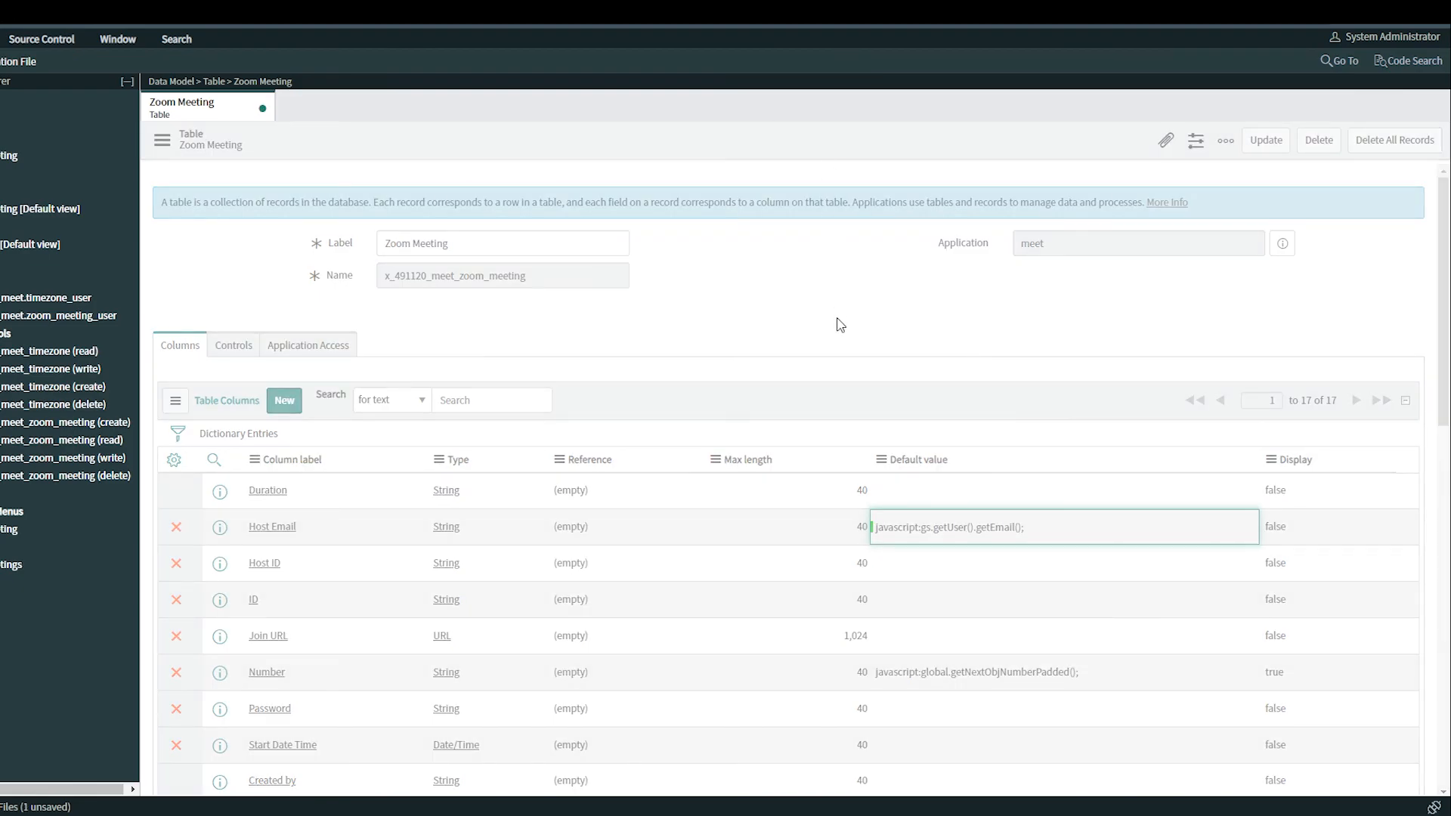
# Open the Zoom Meeting form again to check the Host Email default
pyautogui.scroll(-10, 517, 415)
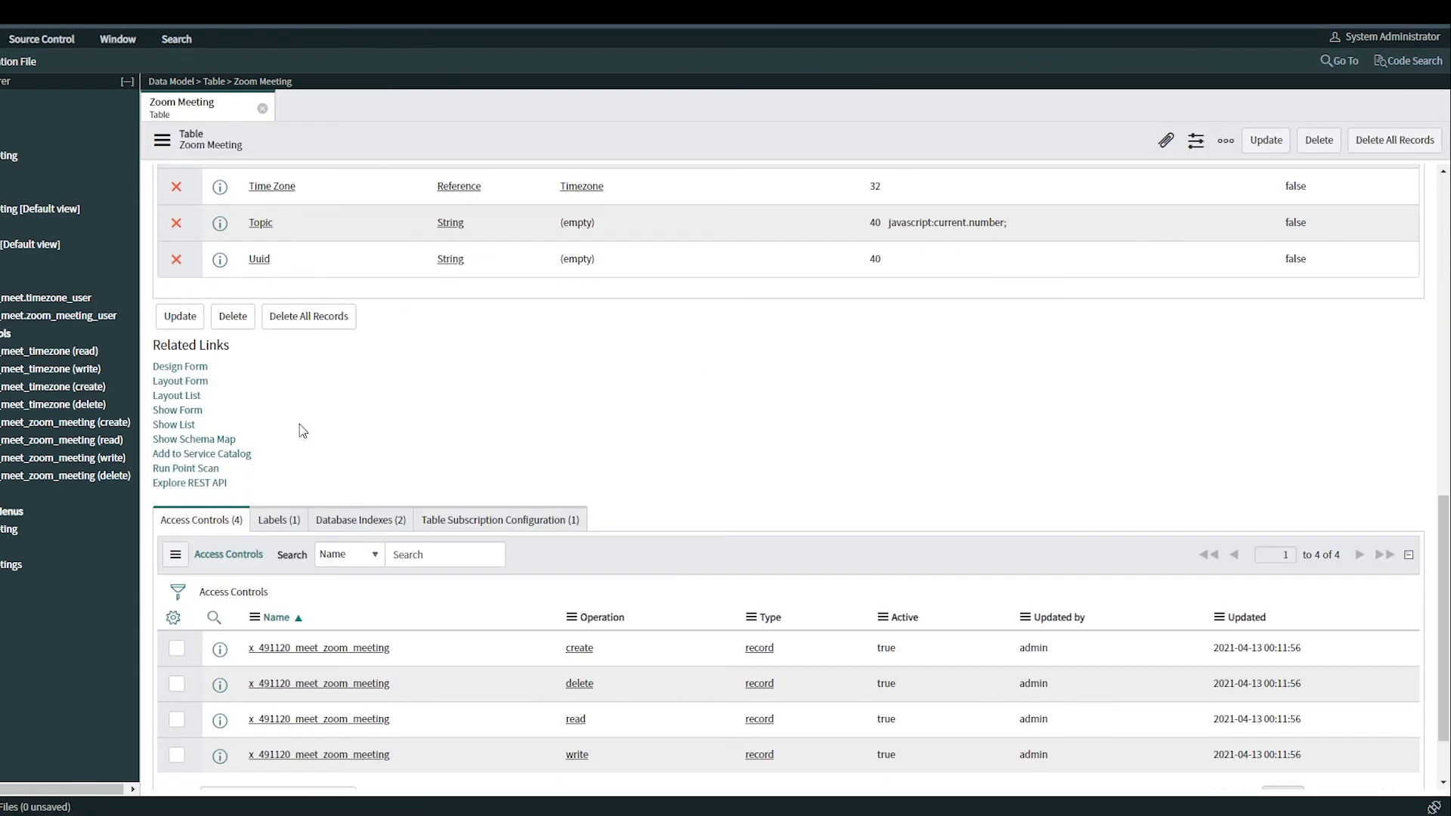
pyautogui.click(178, 446)
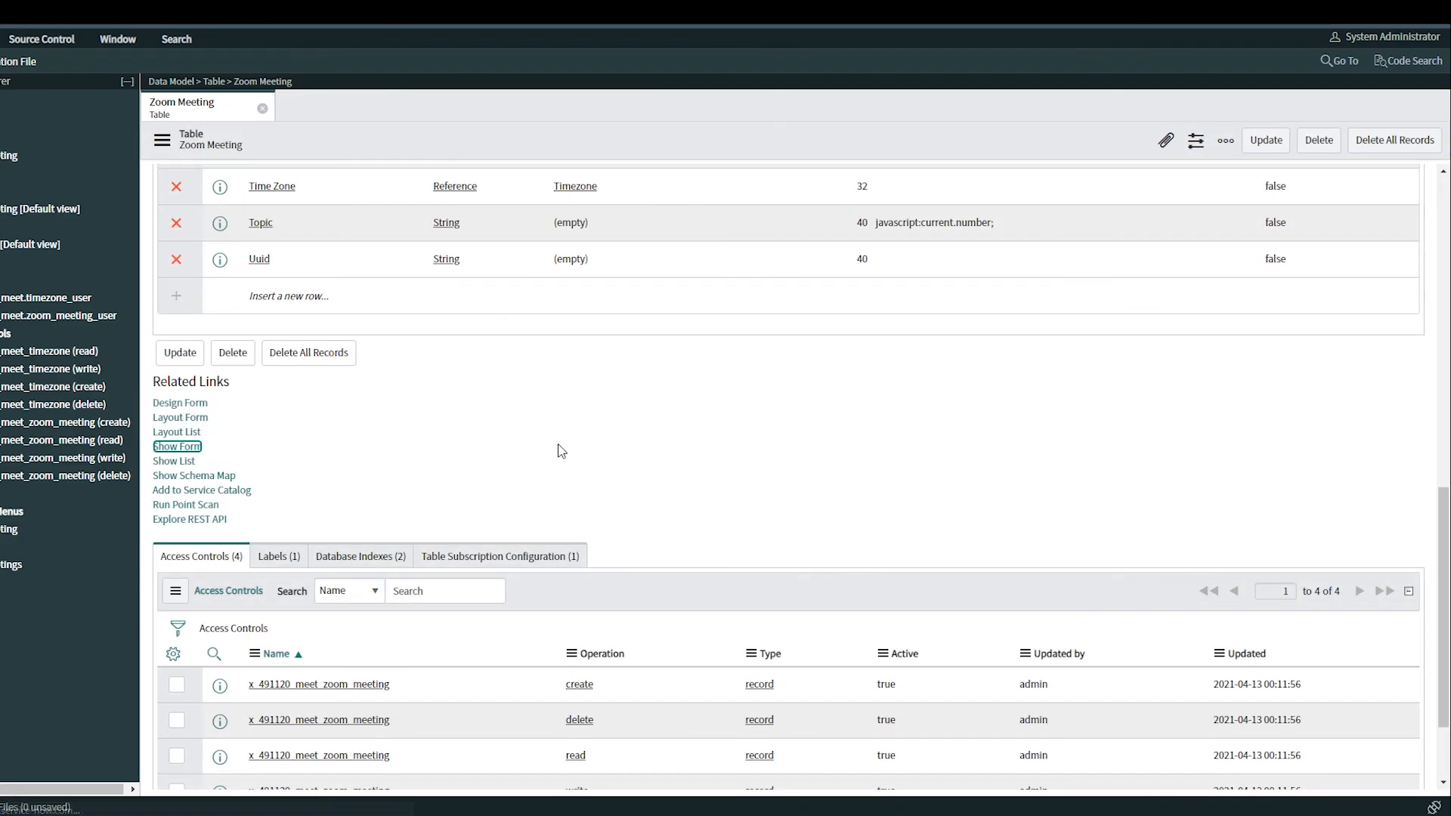
pyautogui.moveTo(490, 231); pyautogui.dragTo(331, 236)
pyautogui.click(724, 248)
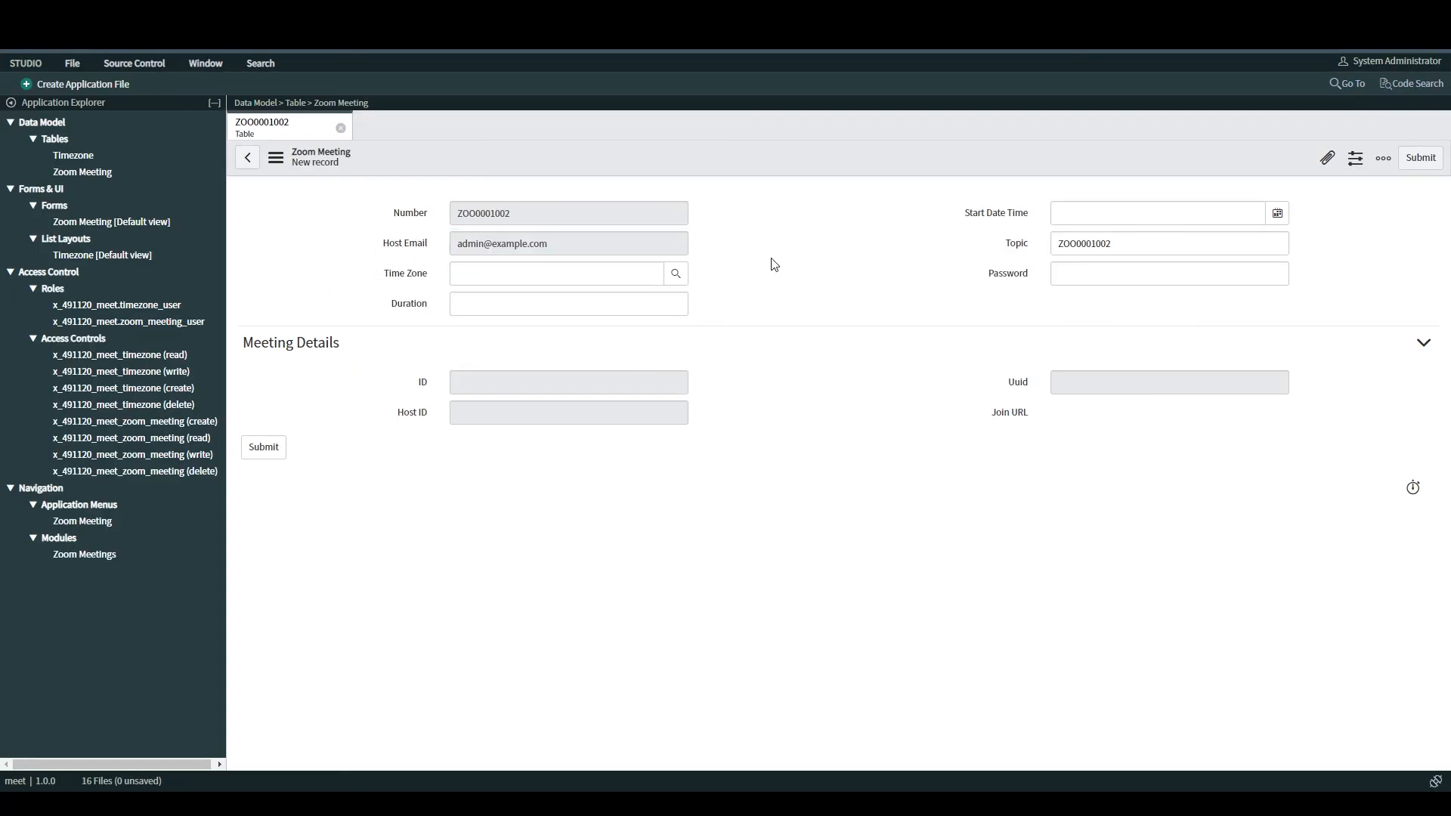
pyautogui.doubleClick(505, 214)
pyautogui.doubleClick(1134, 240)
pyautogui.click(856, 318)
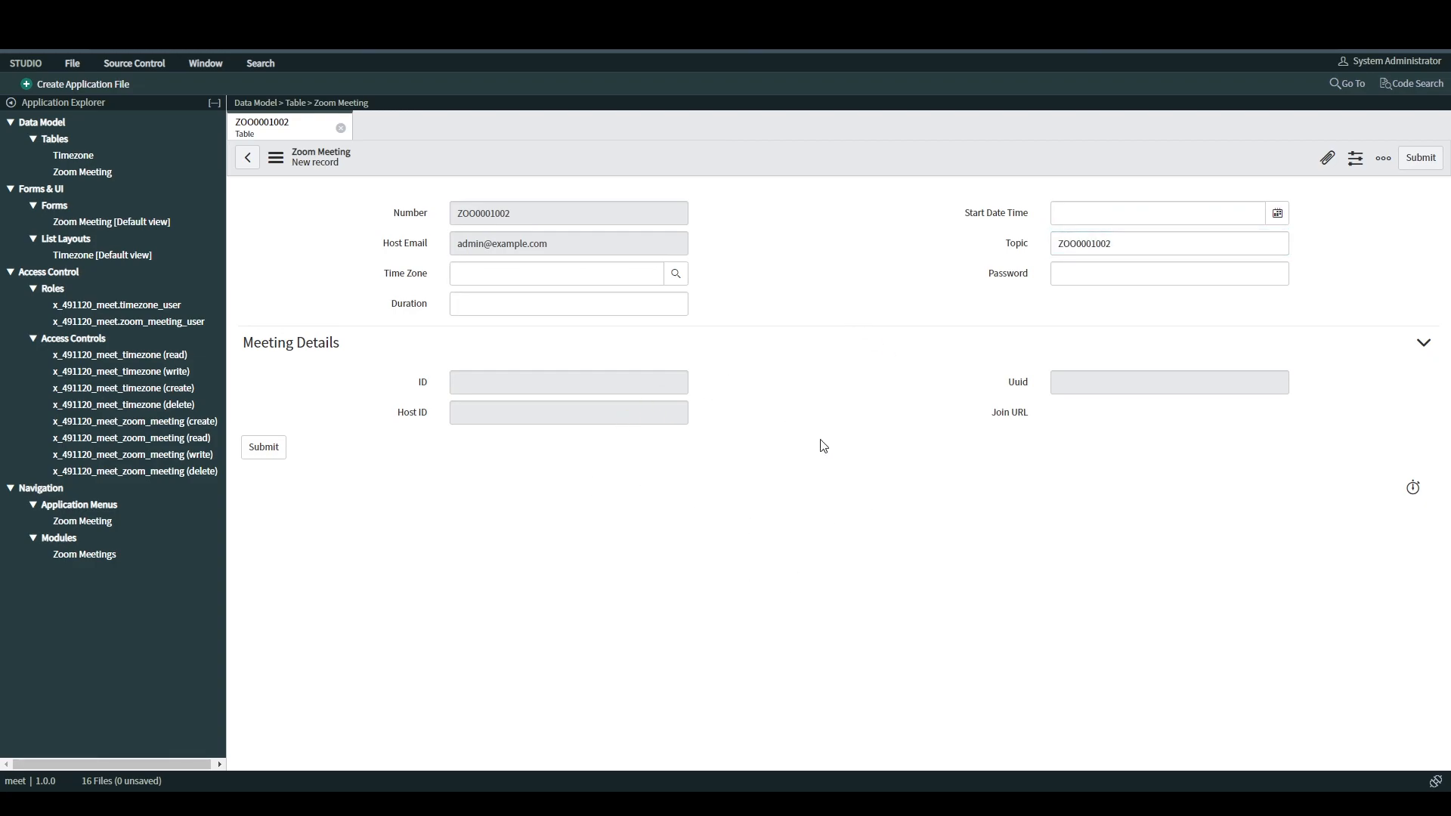